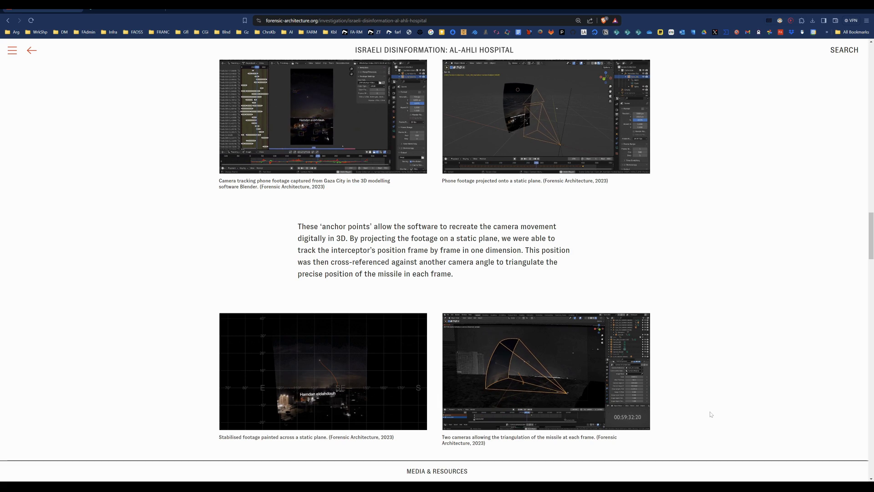
Review the trajectory tracking methodology section of the Forensic Architecture al-Ahli hospital investigation page
scroll(713, 346, "up", 10)
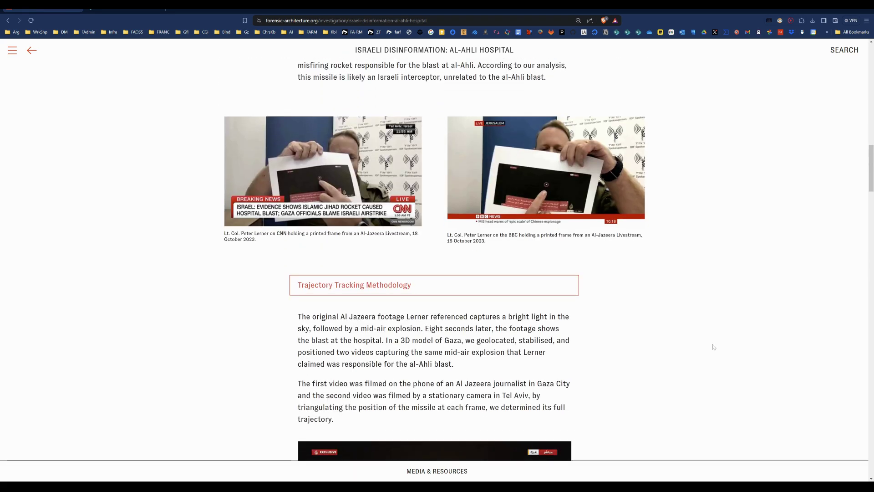
scroll(713, 347, "down", 2)
scroll(714, 347, "down", 5)
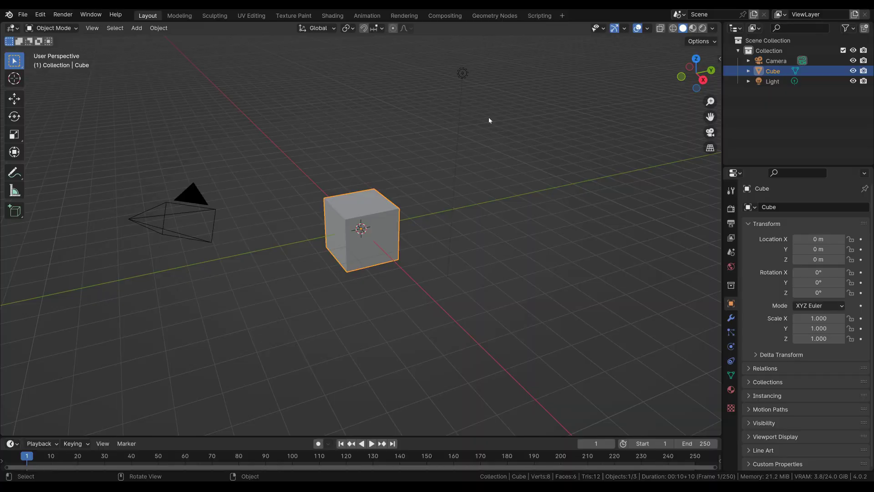
Switch to Blender, add a VFX Motion Tracking workspace and open the clip WhatsApp Video 2023-10-20 at 15-35-30.mp4 in it
left_click(562, 16)
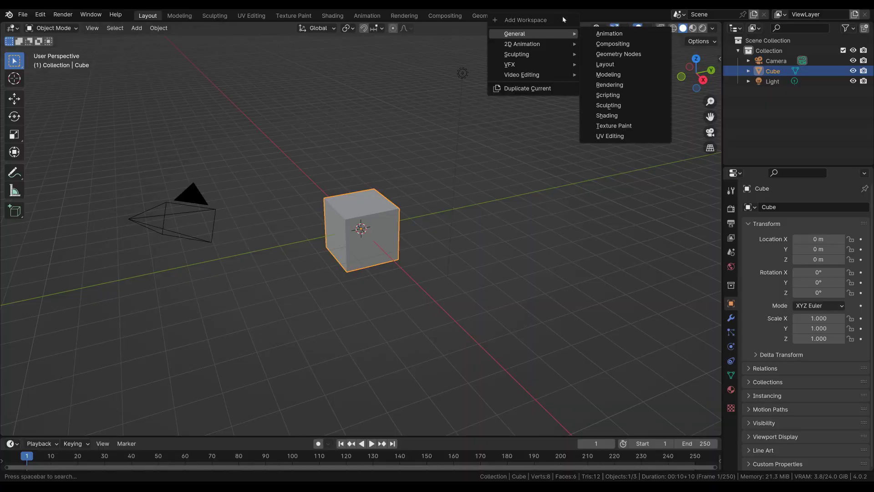
mouse_move(548, 66)
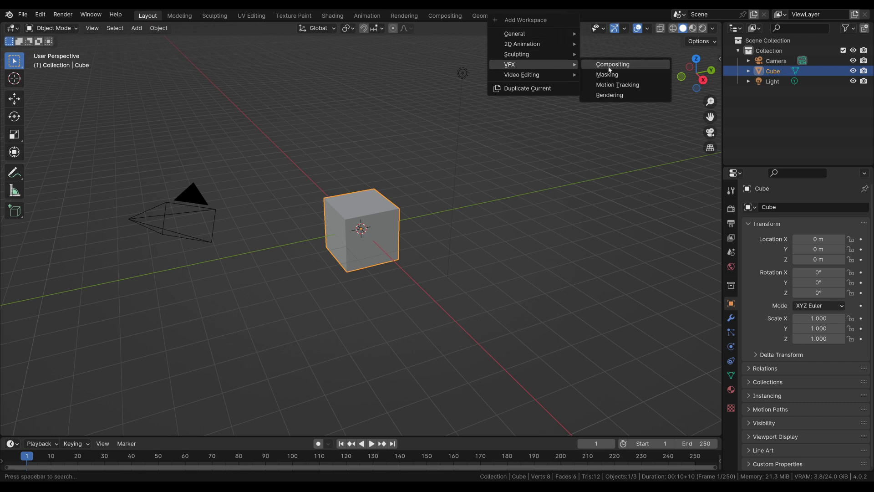
left_click(605, 85)
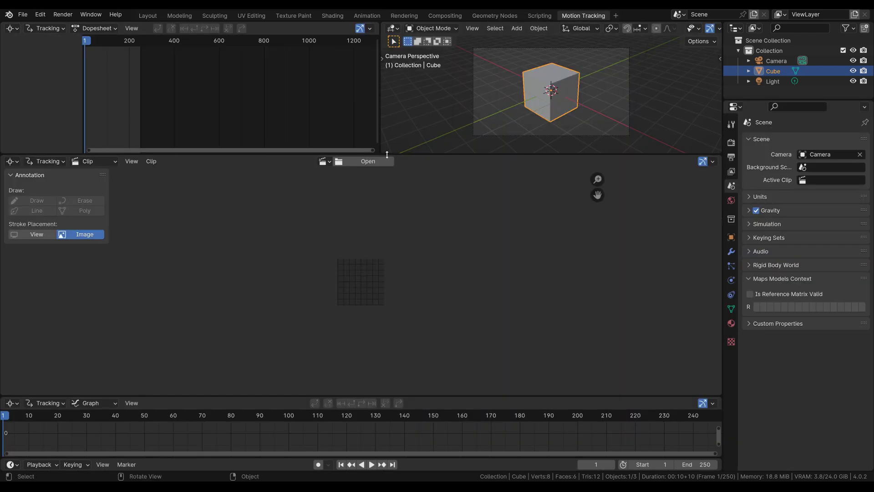
left_click(358, 163)
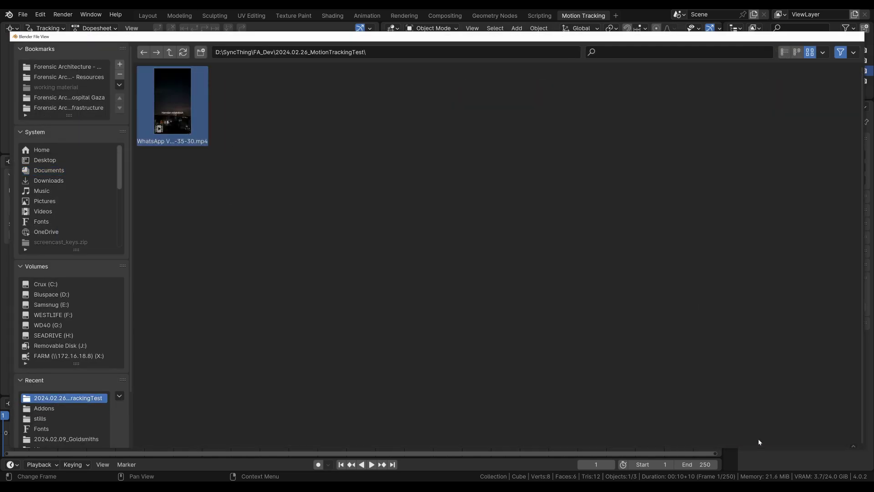
left_click(746, 435)
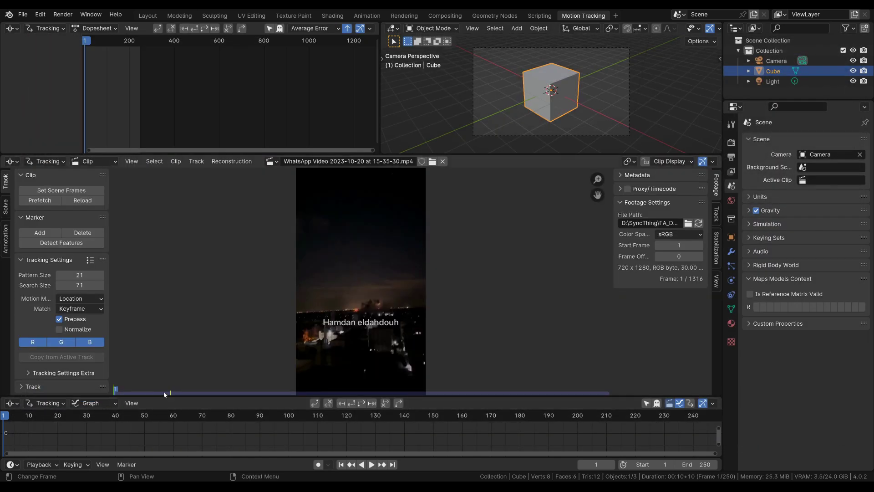
Match the scene frame range to the clip's length and prefetch the clip's frames
left_click(90, 191)
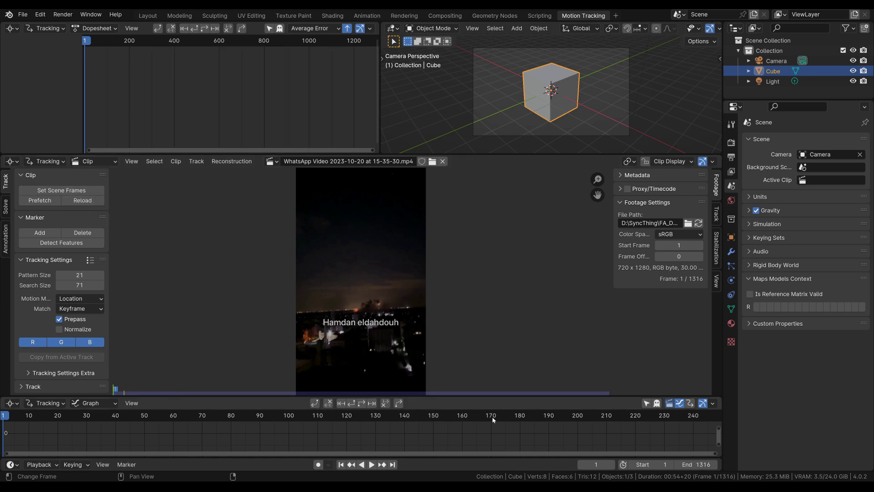
key("Home")
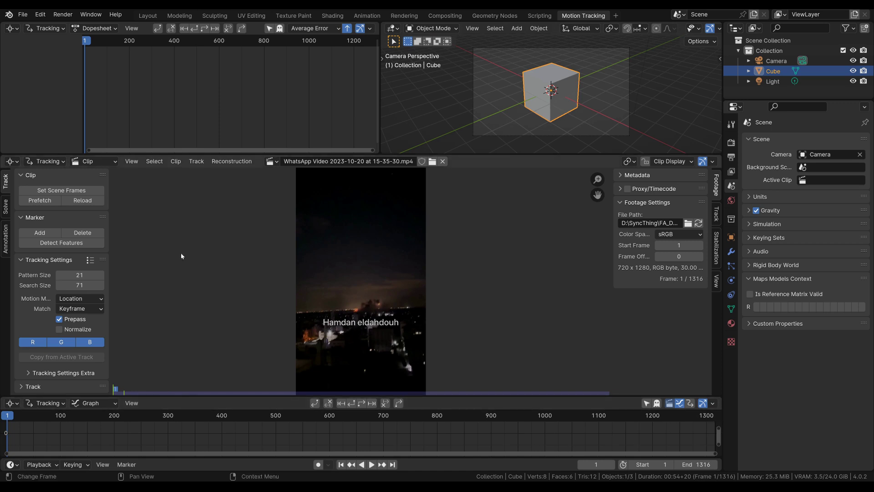
left_click(53, 201)
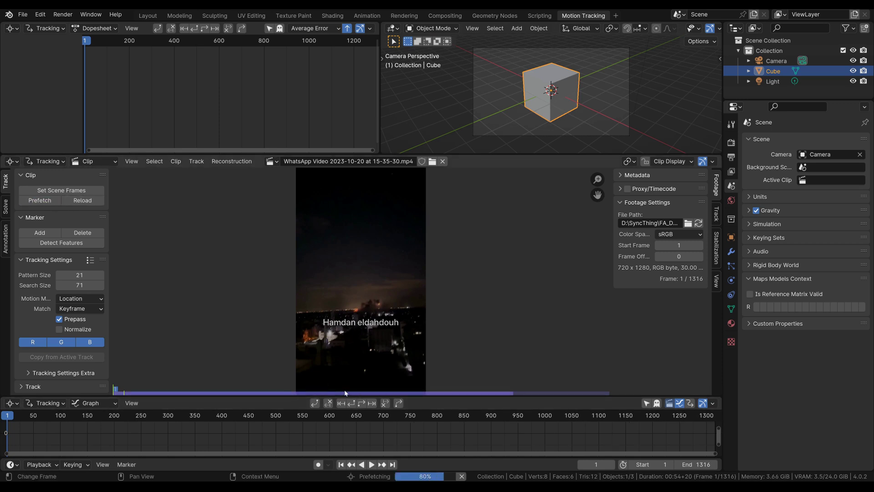
Scrub through the opening of the footage to examine its camera movement, finishing at frame 0
left_click_drag(152, 390, 105, 386)
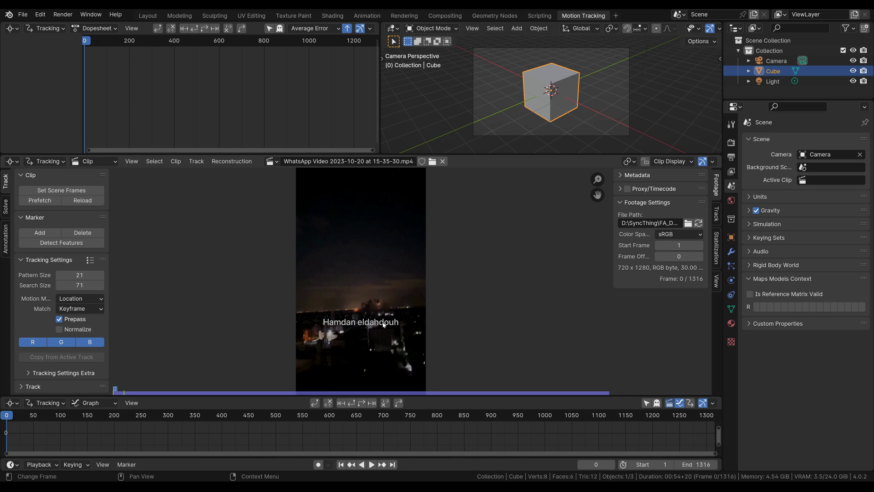
mouse_move(118, 393)
left_mouse_down()
mouse_move(132, 393)
mouse_move(112, 392)
left_mouse_up()
middle_click_drag(365, 356, 376, 241)
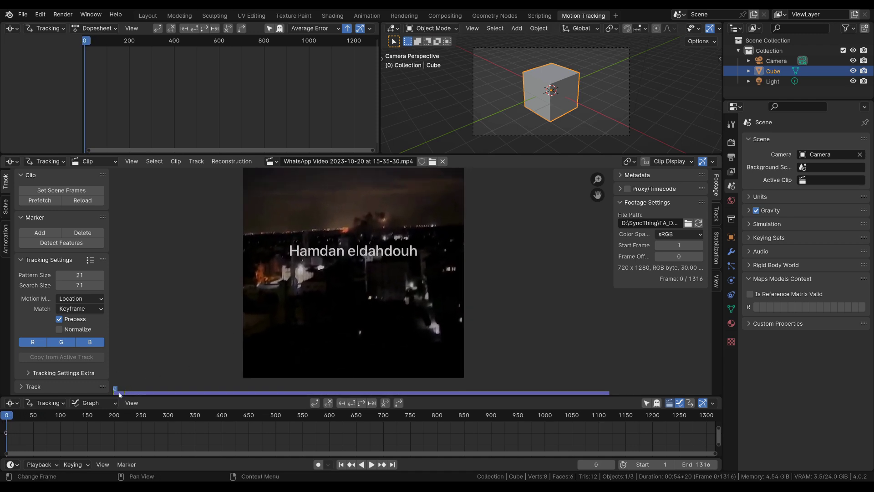
left_click_drag(120, 394, 159, 403)
middle_click_drag(190, 430, 372, 431)
mouse_move(318, 427)
middle_mouse_down("ctrl")
mouse_move(344, 426)
mouse_move(334, 427)
middle_mouse_up("ctrl")
middle_click_drag(326, 427, 401, 435)
left_click_drag(146, 393, 230, 398)
Place a tracking marker on the small isolated light below the buildings at frame 0 and scale it to about 1.82 times
key("KP_0")
middle_click_drag(368, 268, 407, 274, "shift")
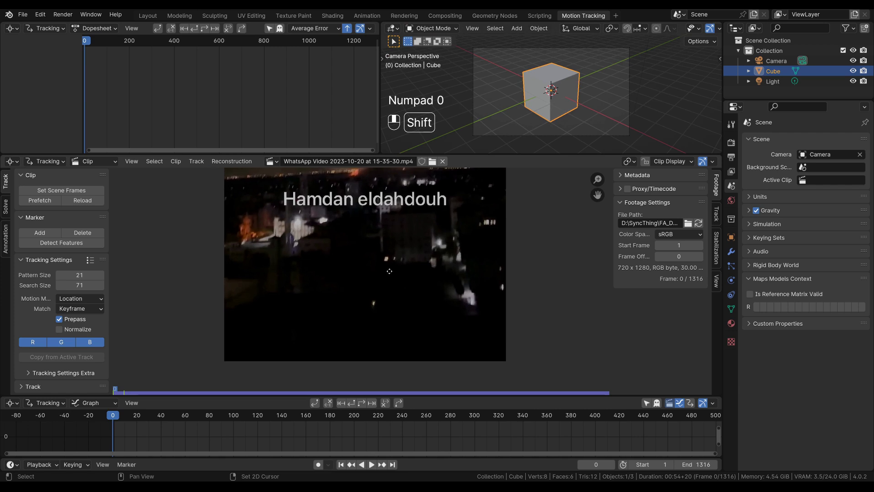
middle_click_drag(401, 275, 378, 290, "ctrl")
middle_click_drag(378, 289, 381, 247, "shift")
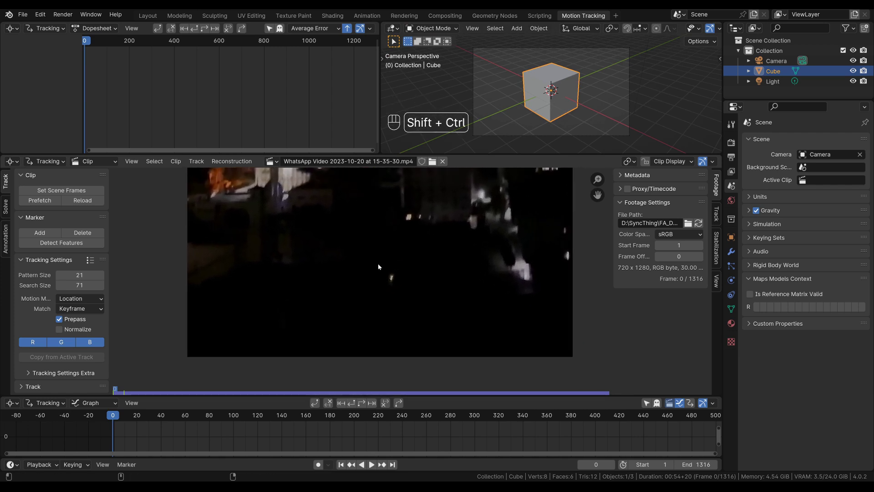
scroll(378, 267, "up", 3)
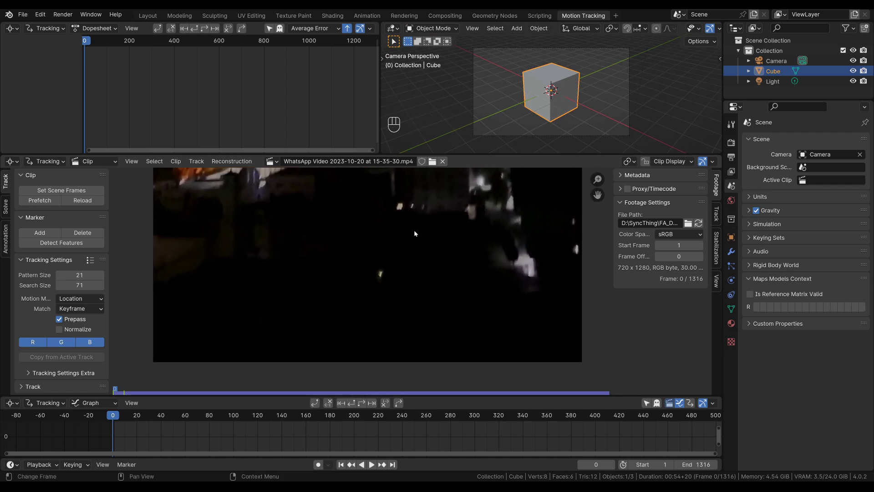
key("ctrl")
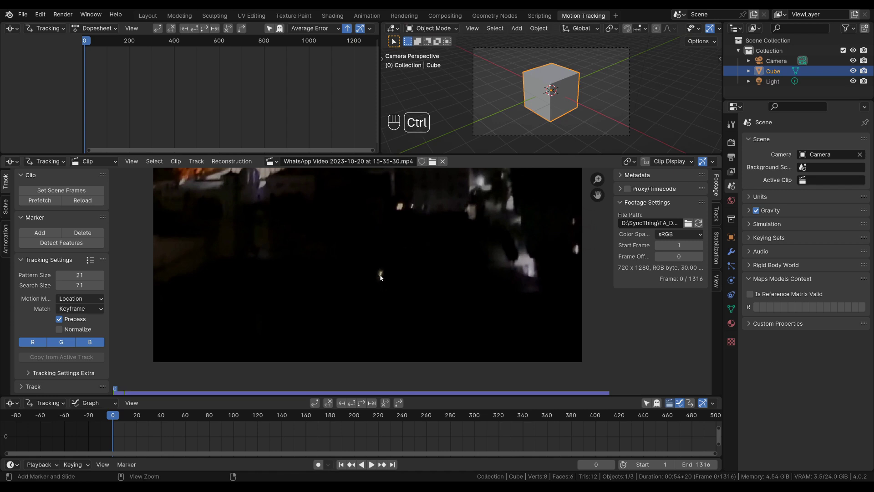
left_click(380, 275, "ctrl")
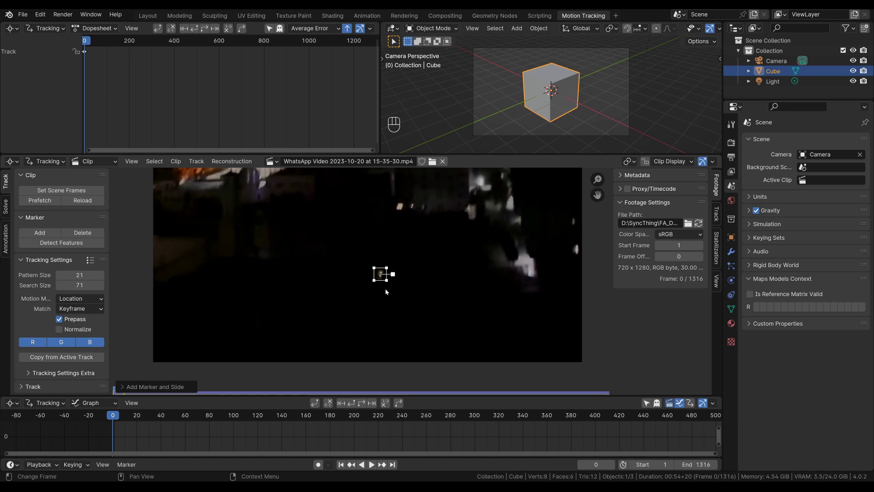
key("s")
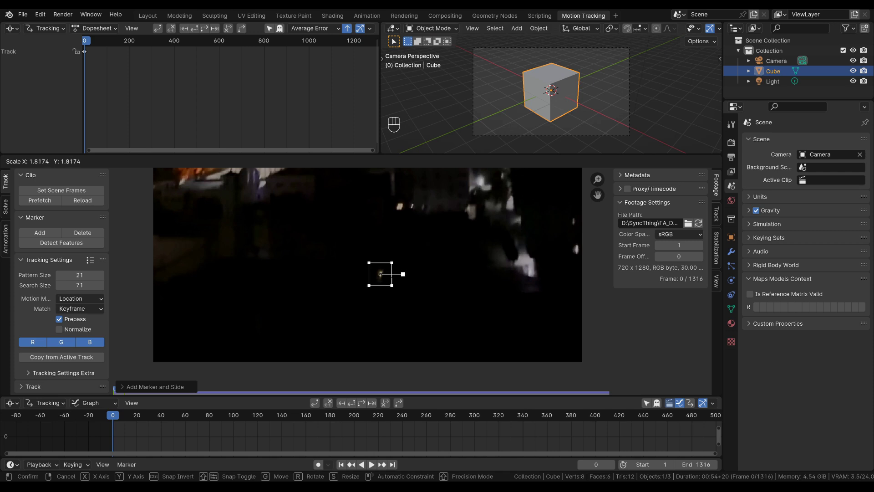
left_click(419, 289)
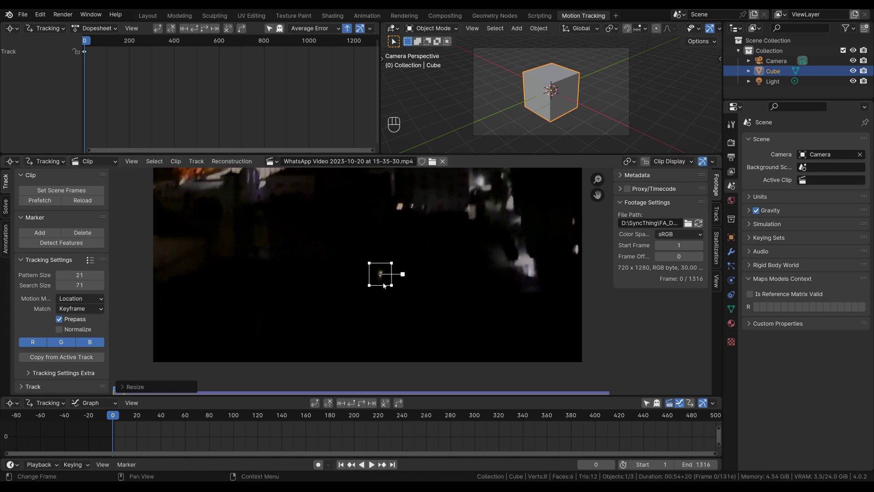
Track the marker forward from frame 0 and check how it follows the light between frames 14 and 26
left_click(362, 403)
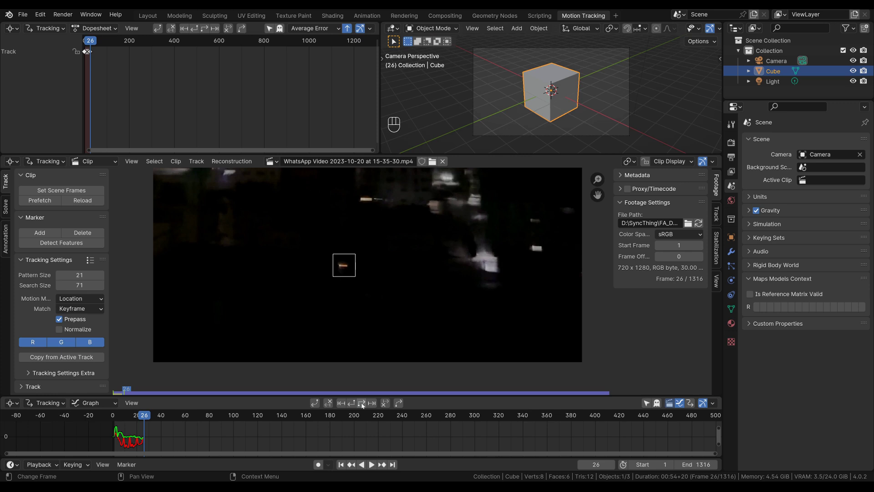
mouse_move(148, 418)
left_mouse_down()
mouse_move(116, 421)
mouse_move(120, 429)
mouse_move(130, 420)
left_mouse_up()
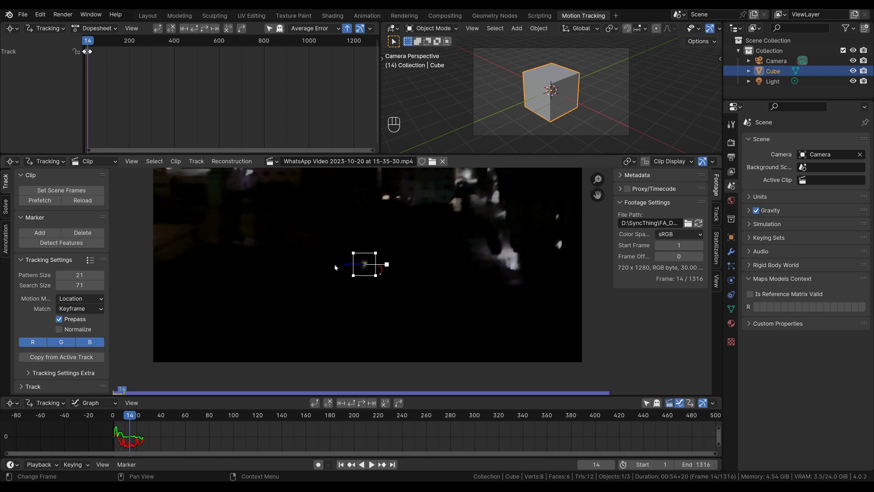
left_click_drag(135, 417, 145, 418)
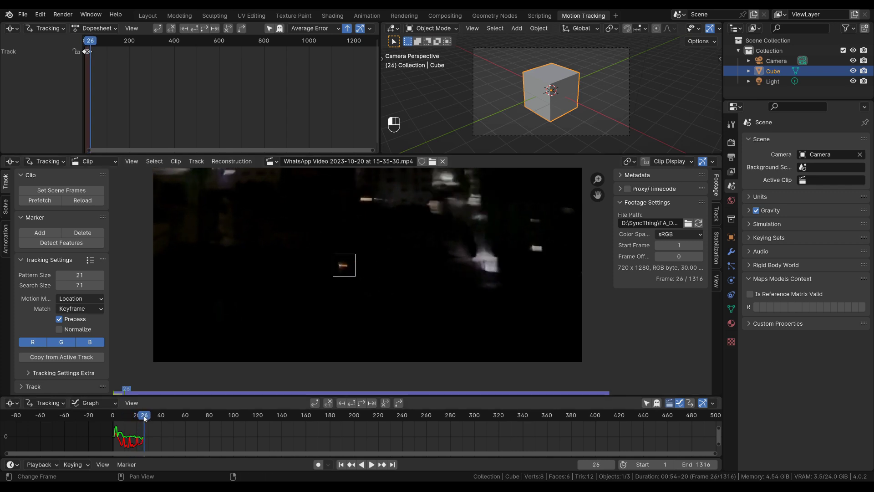
key("Left")
key("Right")
key("Left")
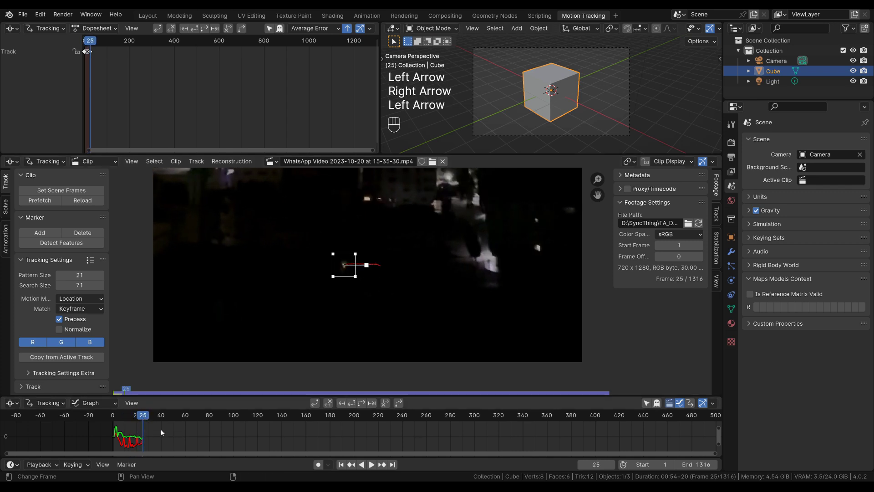
key("Right")
Recentre the marker on the light at frame 26 and continue tracking it forward
mouse_move(341, 270)
middle_mouse_down("ctrl")
mouse_move(362, 258)
mouse_move(408, 257)
mouse_move(409, 237)
mouse_move(412, 255)
mouse_move(364, 403)
middle_mouse_up("ctrl")
key("g")
left_click(417, 249, "shift")
left_click(363, 404)
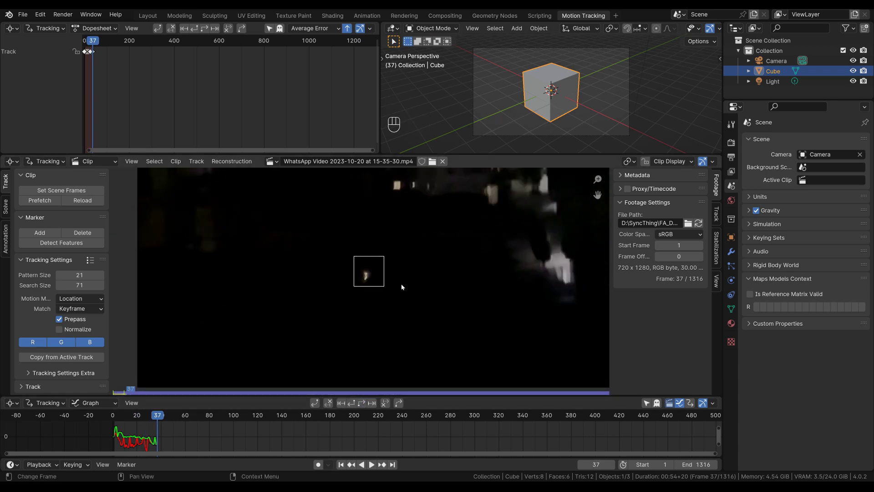
Recentre the marker on the light at frame 37 and show an enlarged preview of the track's pattern
key("g")
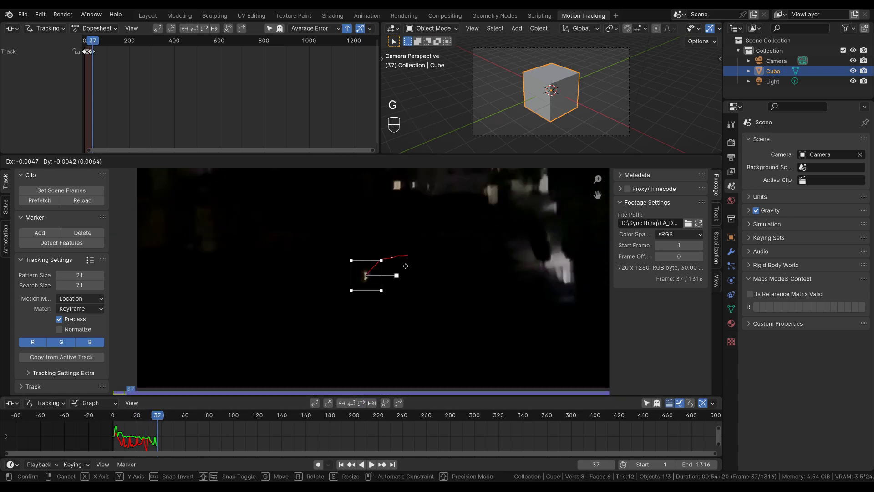
left_click(403, 269, "shift")
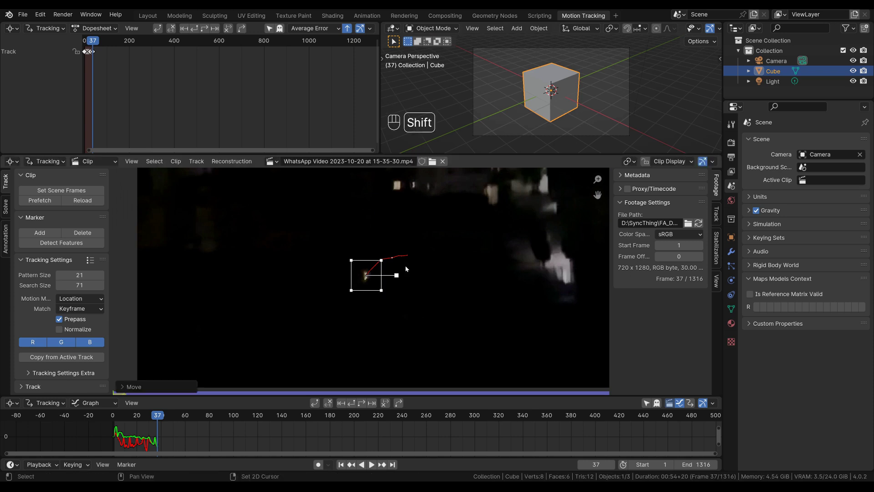
left_click(716, 214)
left_click_drag(660, 226, 661, 270)
Step back and forth through the frames around 37 to compare the light's position in the track preview
key("g")
key("Escape")
mouse_move(158, 416)
left_mouse_down()
mouse_move(147, 417)
mouse_move(156, 421)
left_mouse_up()
key("Right")
key("Left")
key("Right")
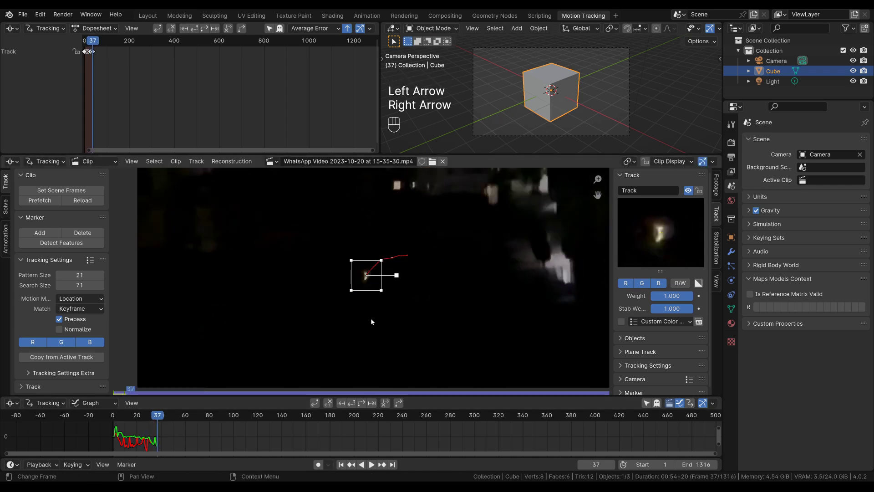
Track forward to frame 38 and recentre the marker on the light streak
left_click(362, 403)
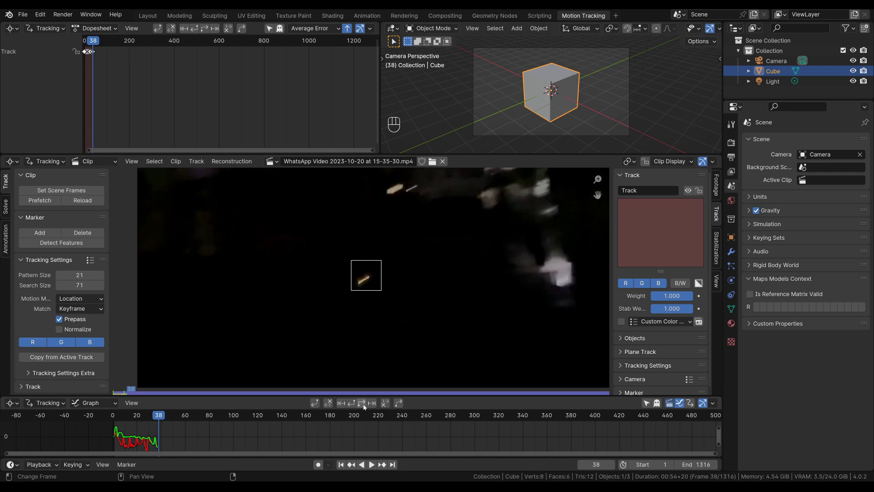
key("g")
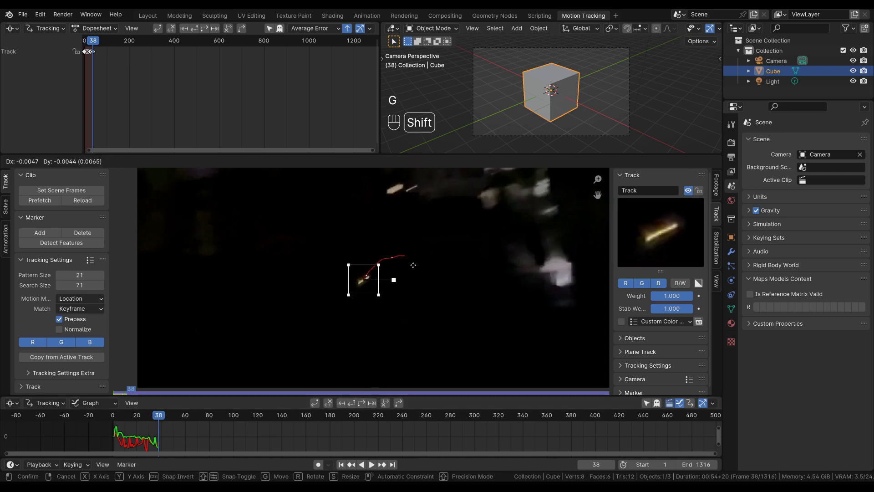
left_click(413, 264)
Continue tracking to frame 41 and nudge the marker back onto the centre of the light
middle_click_drag(435, 236, 438, 291, "ctrl")
middle_click_drag(457, 201, 411, 273, "shift")
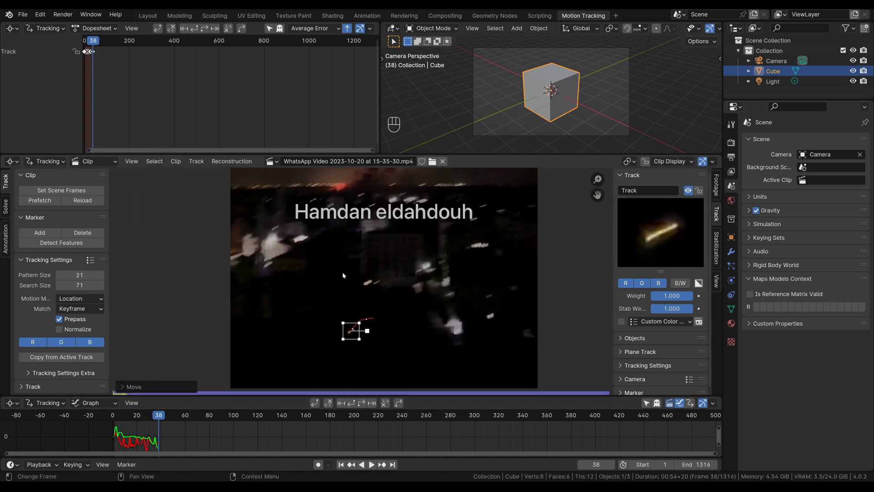
mouse_move(364, 334)
middle_mouse_down("ctrl")
mouse_move(367, 314)
mouse_move(413, 272)
mouse_move(426, 228)
mouse_move(441, 269)
middle_mouse_up("ctrl")
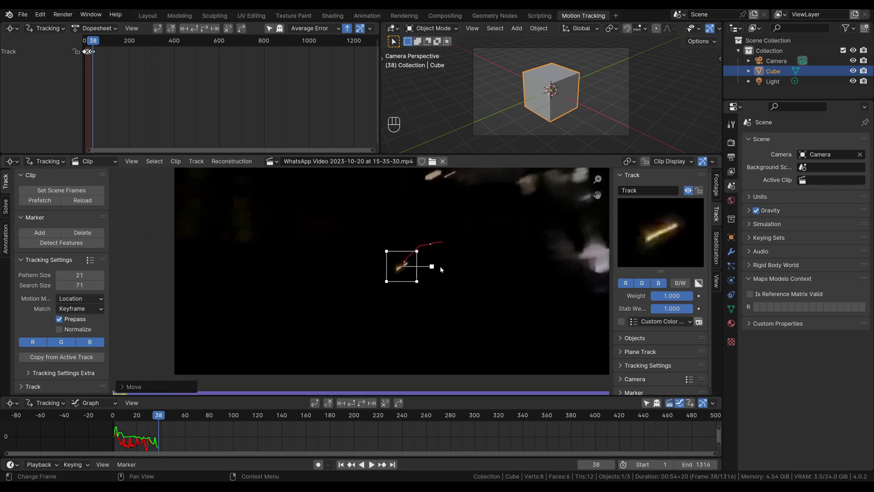
key("g")
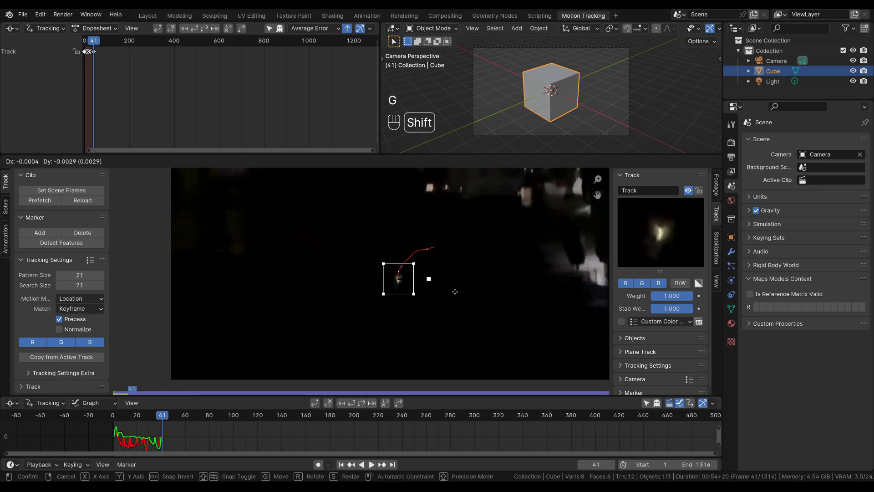
left_click(456, 293)
Continue tracking to frame 51, move the marker onto the reddish light streak and fine-tune its position
key("g")
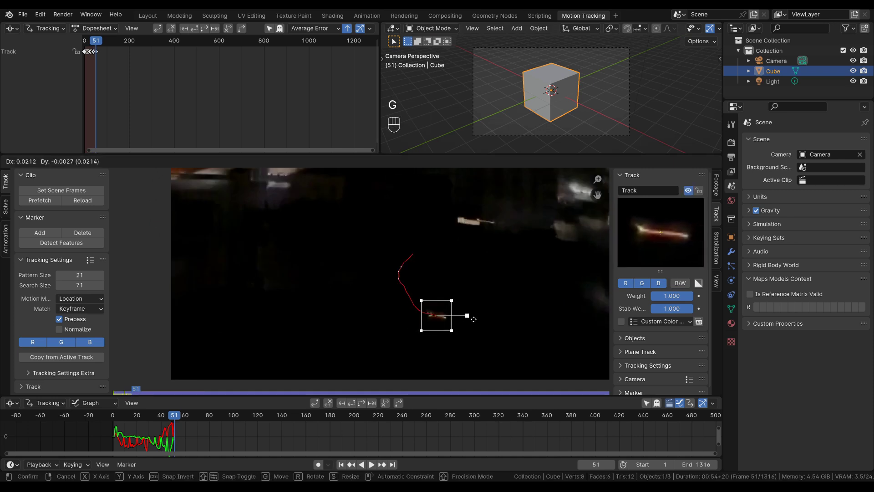
left_click(473, 319)
mouse_move(471, 319)
middle_mouse_down("shift")
mouse_move(425, 306)
mouse_move(421, 293)
middle_mouse_up("shift")
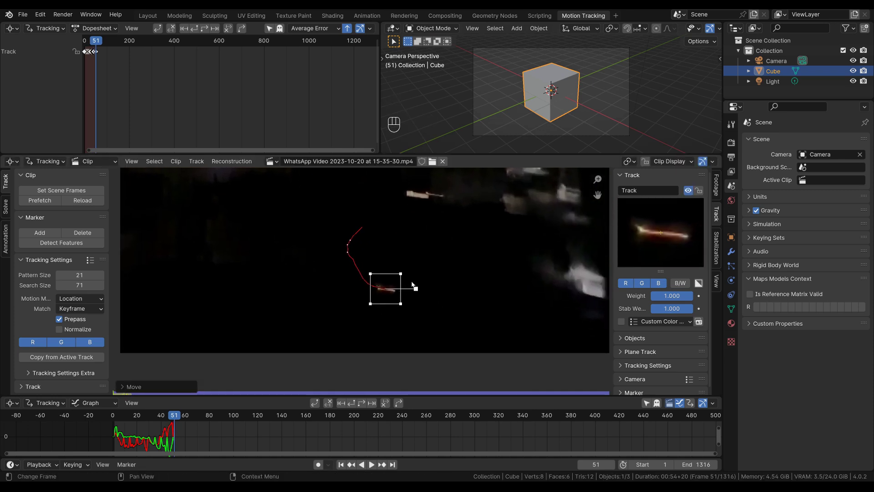
key("g")
left_click(412, 283, "shift")
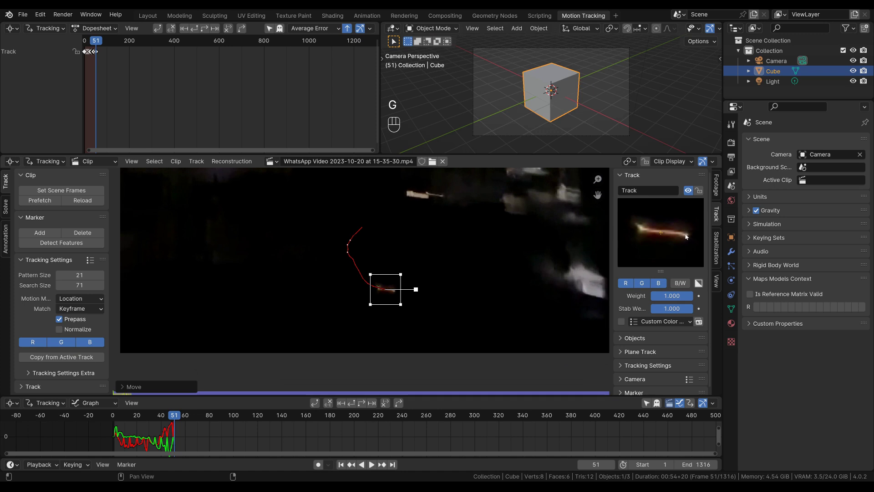
Fine-tune the marker at frame 51, then track forward to frame 53 and recentre it on the light streak
key("g")
key("shift")
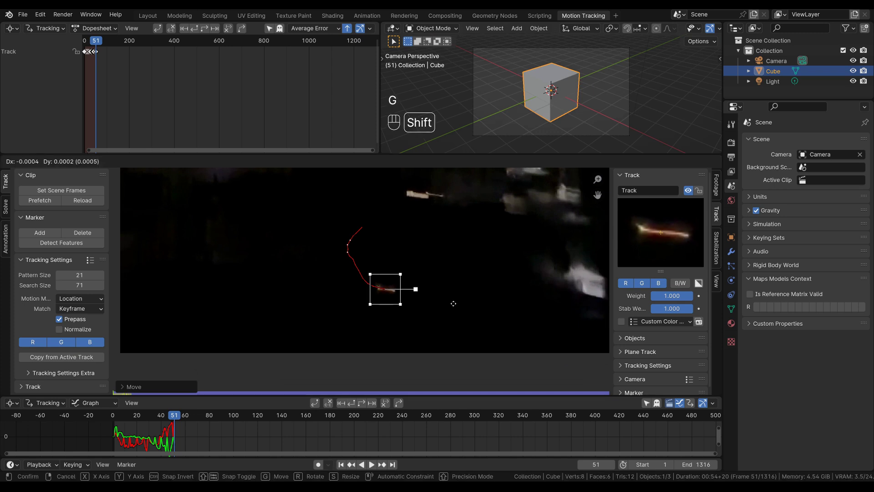
left_click(454, 301)
key("alt+Right")
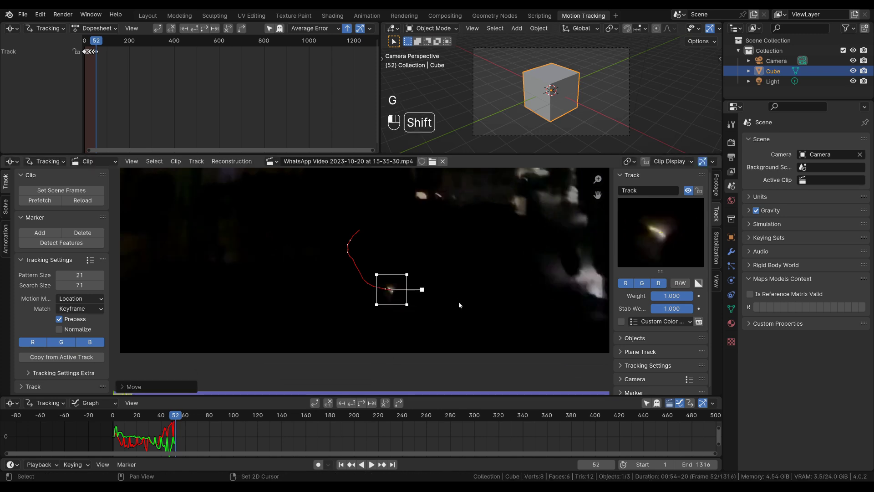
left_click(361, 405)
key("g")
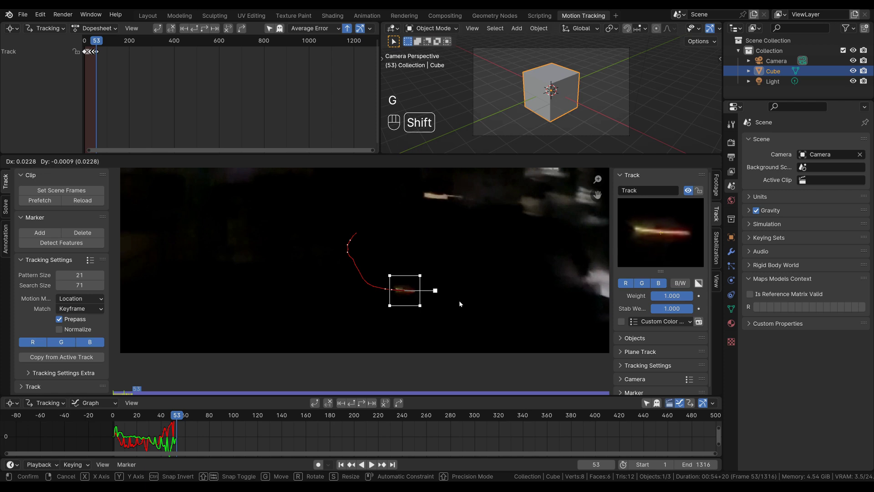
left_click(459, 302, "shift")
Continue tracking to frames 58 and 61, recentring the marker on the curved light streak at both
left_click(361, 404)
key("g")
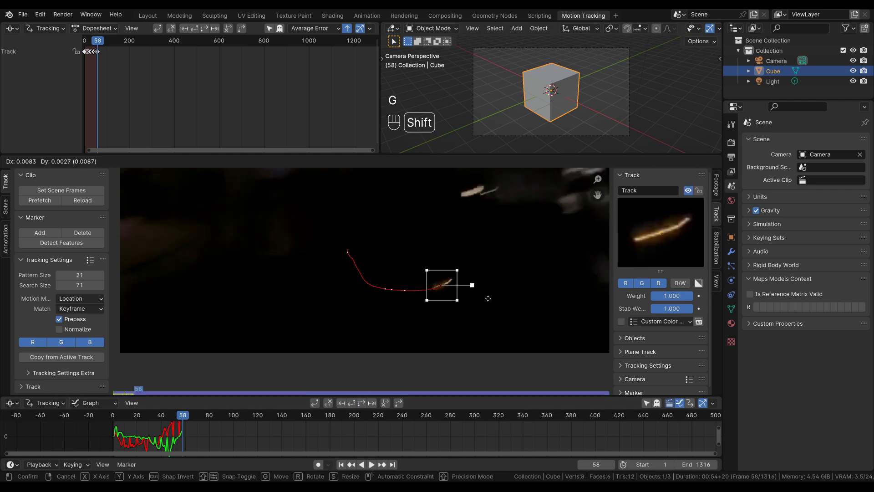
left_click(489, 298, "shift")
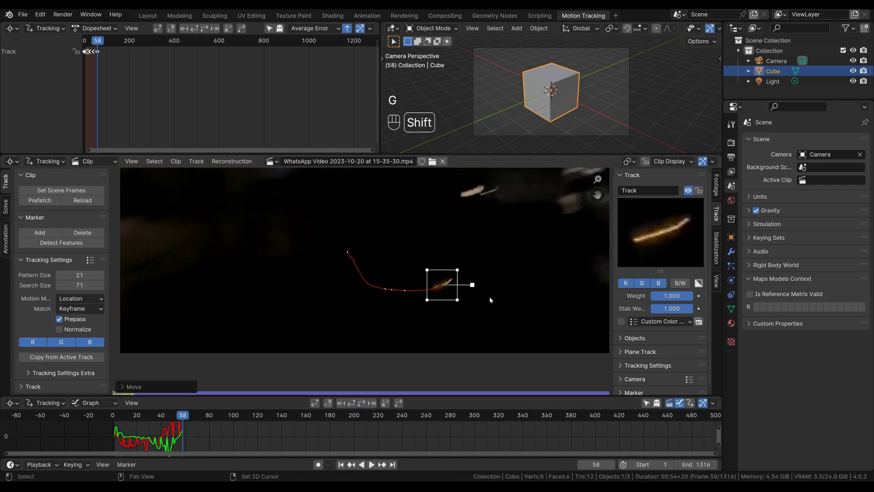
middle_click_drag(497, 285, 408, 332, "shift")
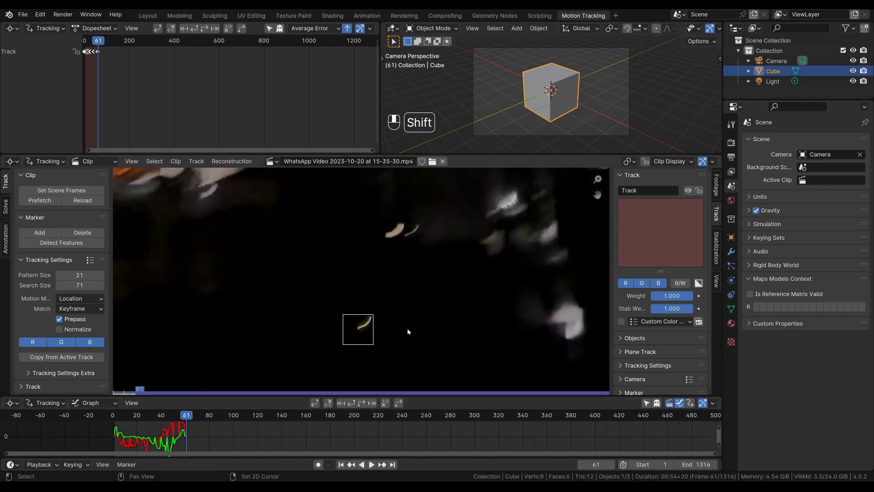
key("g")
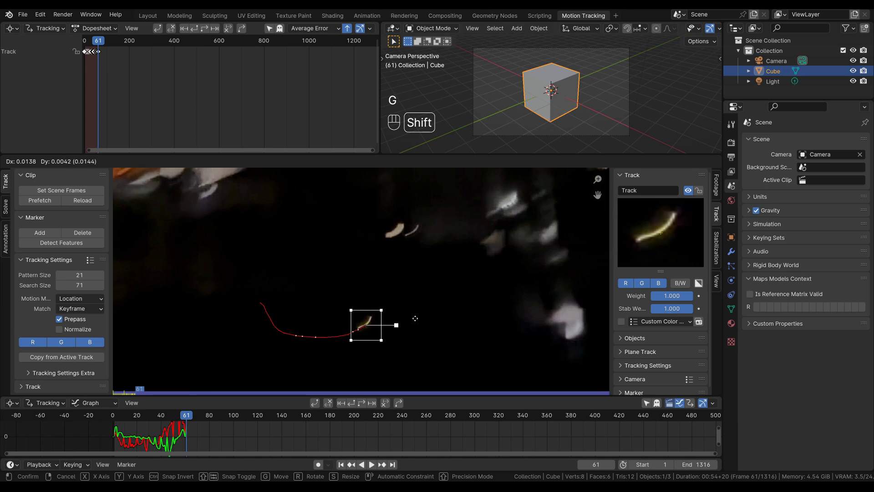
left_click(414, 316)
Track one frame forward to 62 and move the marker onto the middle of the near-vertical light streak
key("alt+Right")
key("g")
key("shift")
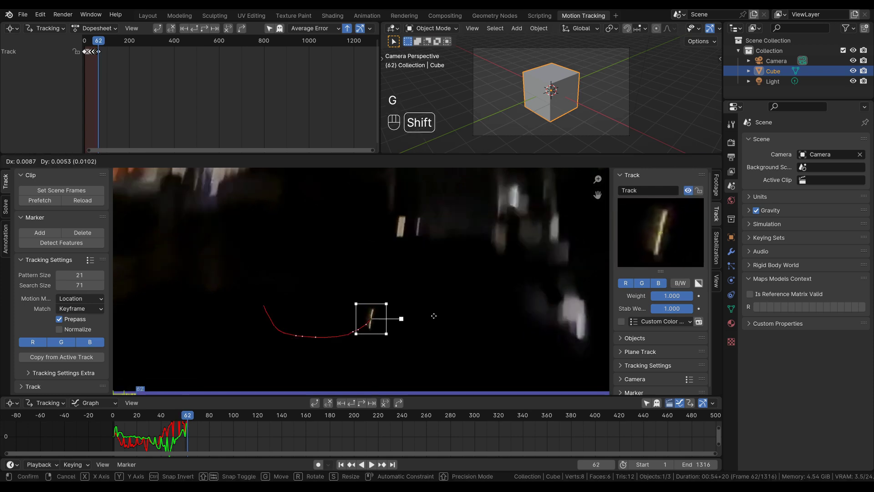
left_click(366, 404)
Track frame by frame to frame 66 and recentre the marker on the yellowish light streak
key("alt+Right")
key("alt+Right")
key("alt+Right")
key("alt+Right")
key("g")
key("shift")
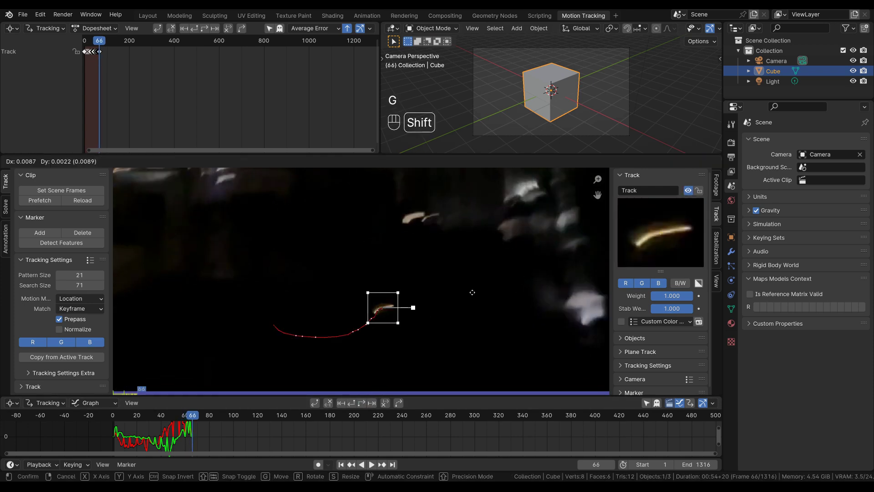
left_click(399, 387)
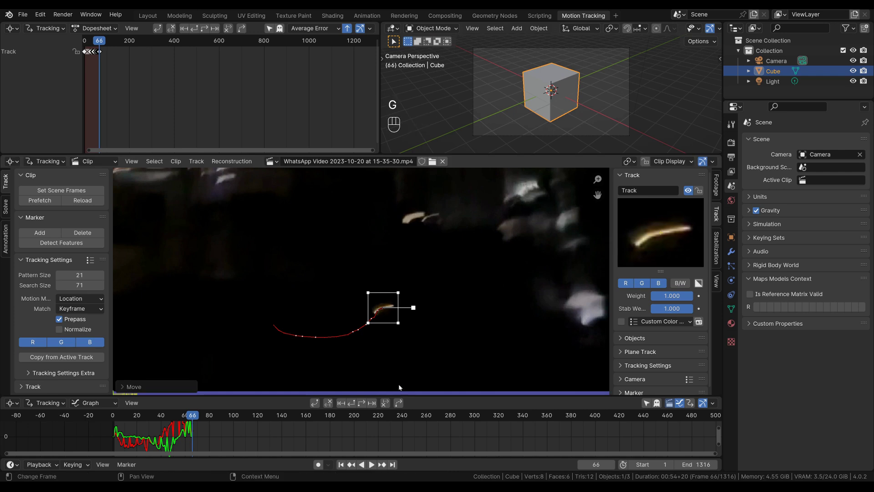
Track on to frame 68, compare it with the preceding frames and reposition the marker on the light
left_click(372, 404)
left_click(371, 403)
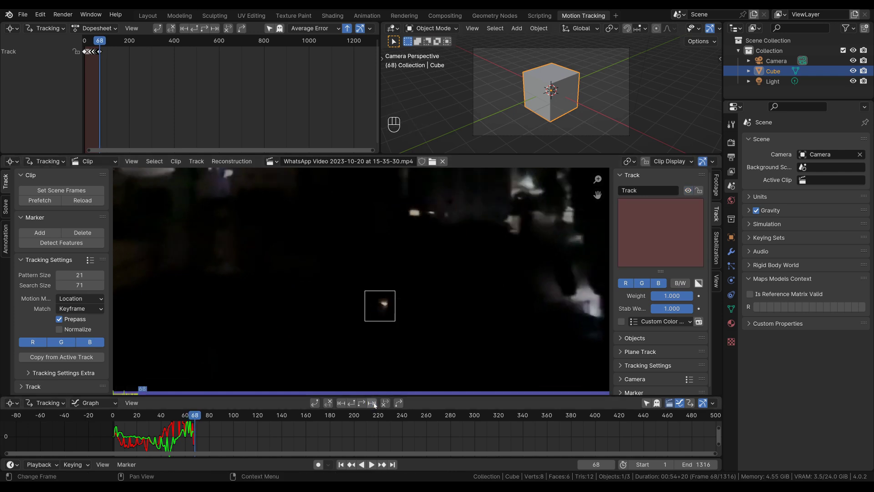
key("Left")
key("Left")
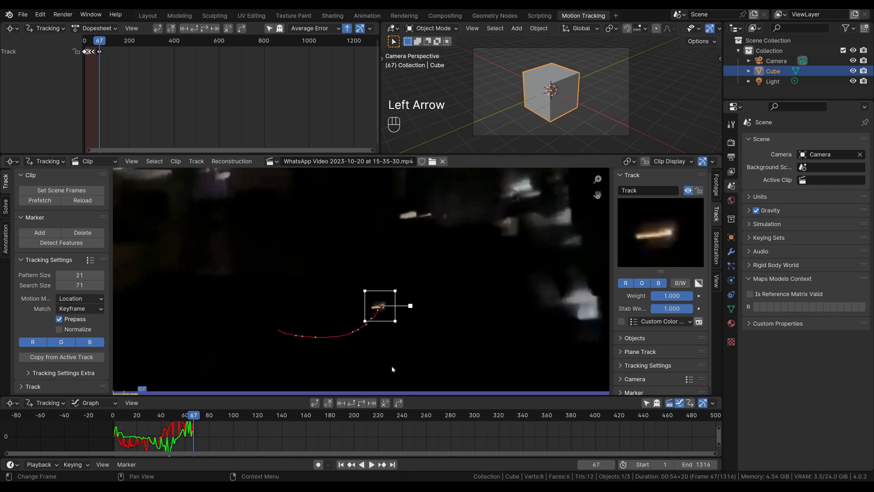
key("Right")
key("g")
key("shift")
Track forward to frame 79 and shift the marker to the centre of the long reddish streak
left_click(363, 403)
left_click(363, 403)
key("g")
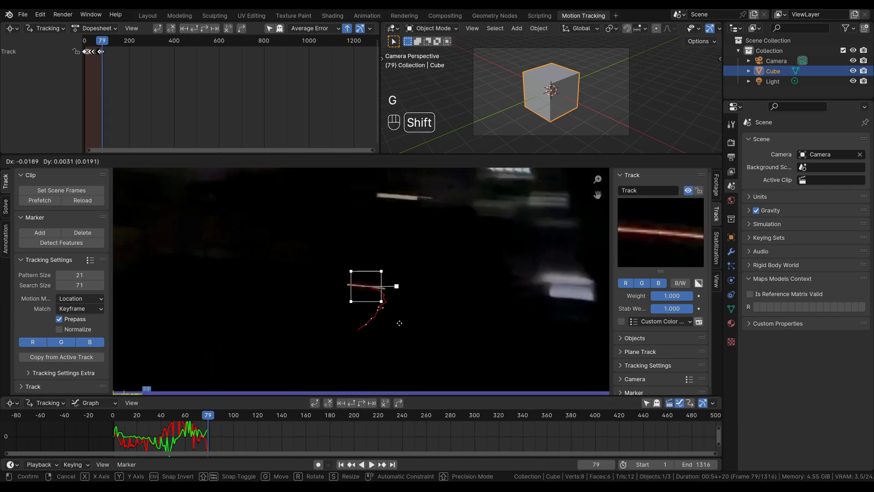
left_click(398, 323, "shift")
Continue tracking through frames 81 and 82 to frame 121, repositioning the marker on the light at each stop
left_click(363, 403)
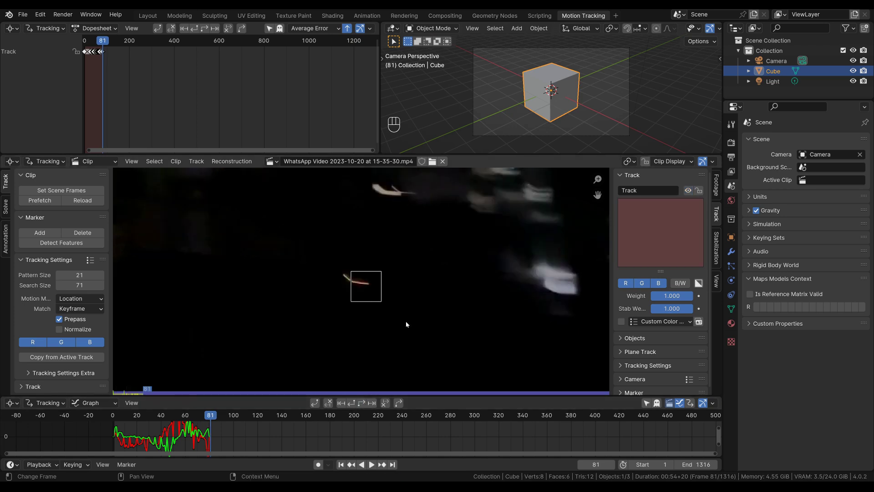
key("g")
key("shift")
left_click(392, 323, "shift")
left_click(360, 401)
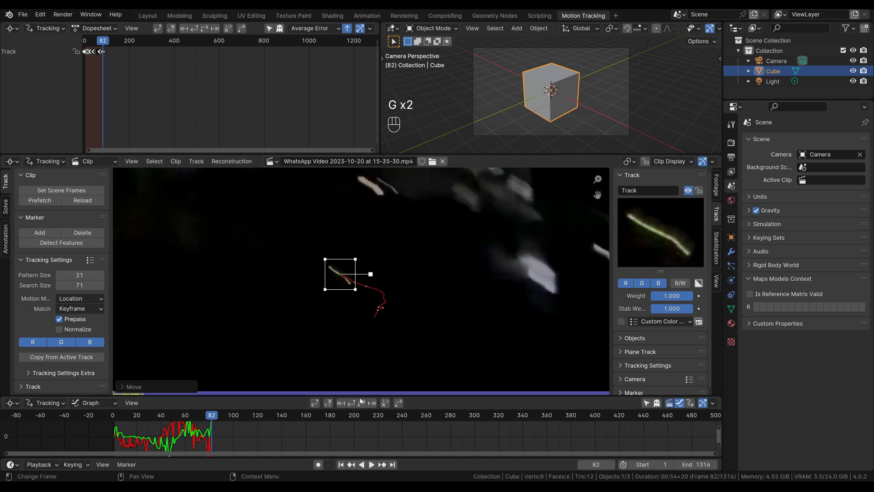
left_click(362, 401)
key("g")
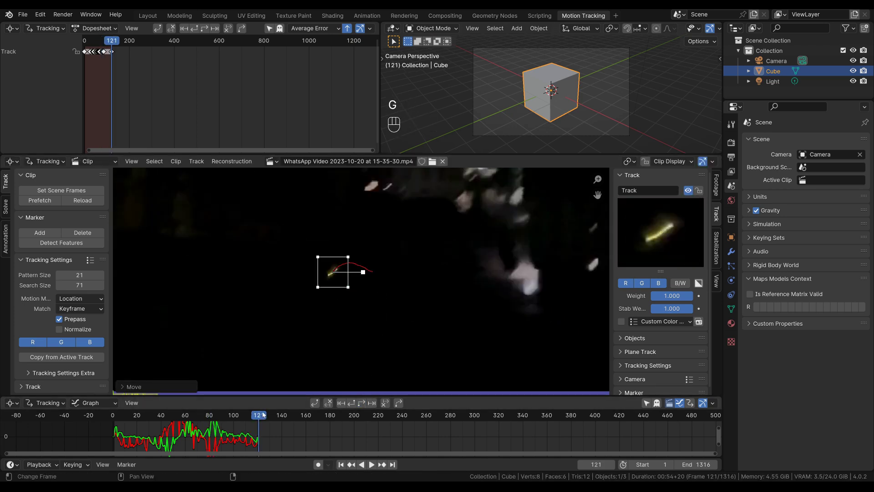
Scrub back through the tracked frames, lock the clip view to the selected marker and return to frame 121
mouse_move(262, 415)
left_mouse_down()
mouse_move(240, 420)
mouse_move(257, 426)
mouse_move(233, 430)
mouse_move(255, 437)
mouse_move(228, 438)
mouse_move(255, 439)
mouse_move(236, 444)
left_mouse_up()
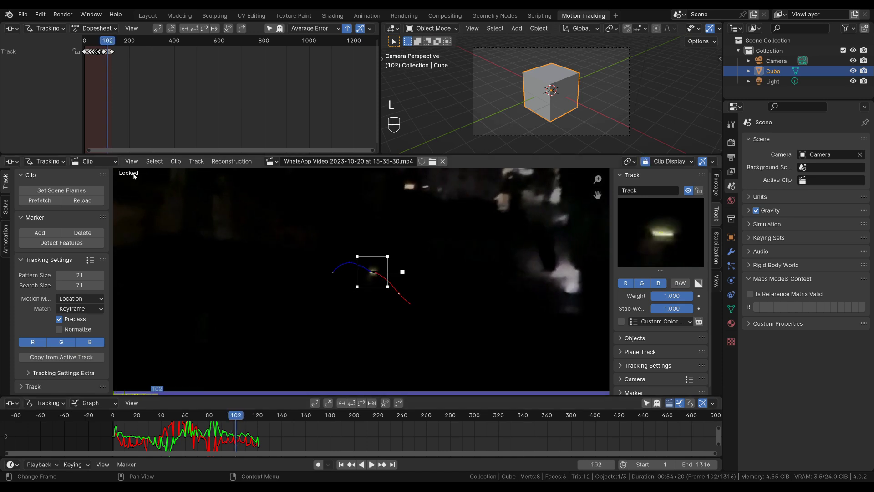
mouse_move(237, 418)
left_mouse_down()
mouse_move(196, 432)
mouse_move(231, 429)
mouse_move(222, 430)
mouse_move(229, 419)
mouse_move(207, 438)
mouse_move(222, 435)
left_mouse_up()
key("l")
left_click(256, 420)
key("Right")
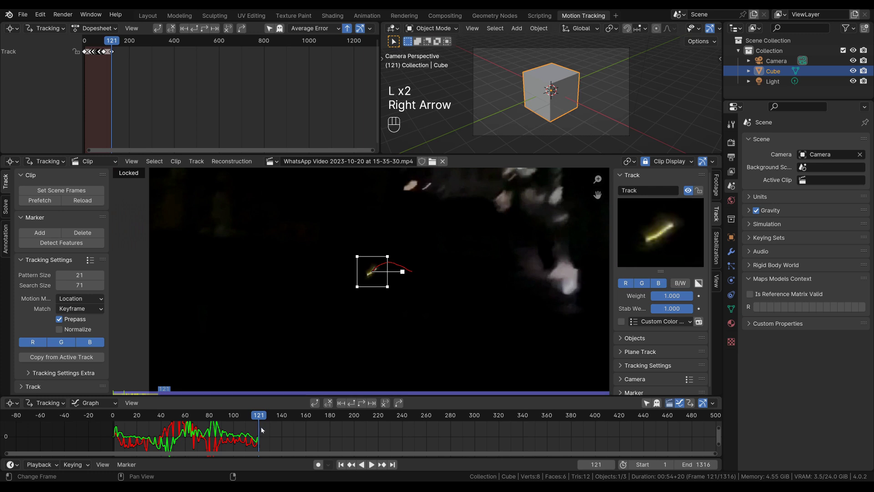
key("Right")
key("Left")
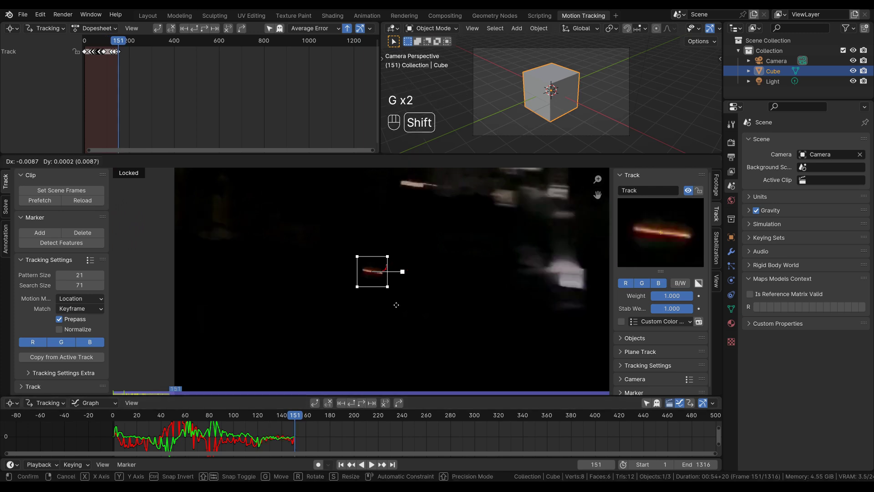
Recentre the marker on the light at frame 151, then track to frame 157 and correct it again
left_click(396, 303)
left_click(363, 404)
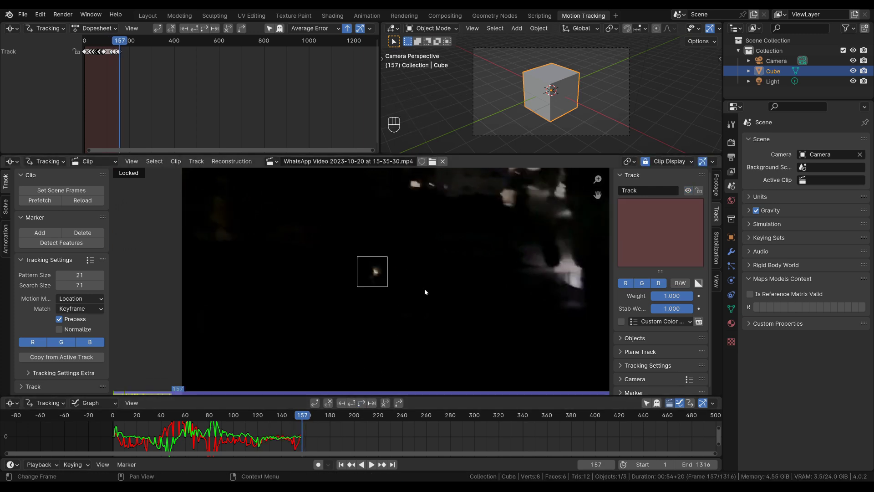
key("g")
left_click(416, 301)
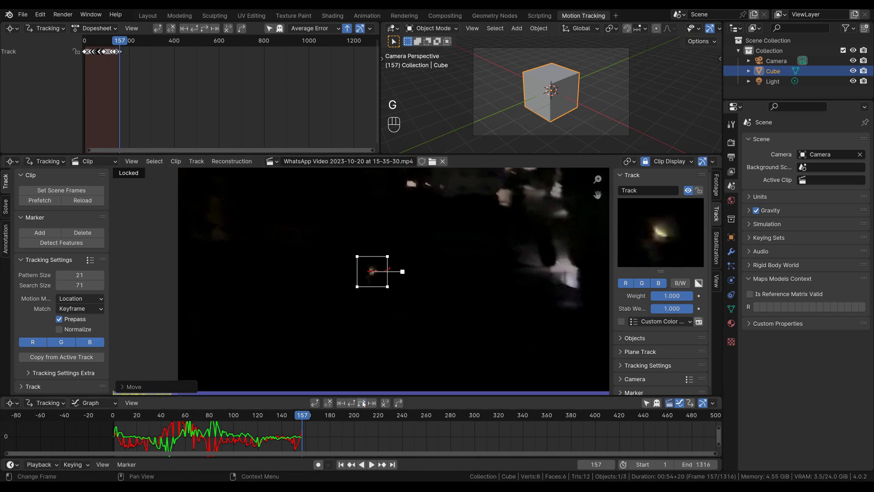
Continue tracking to frames 179 and 183, recentring the marker on the light at both
key("g")
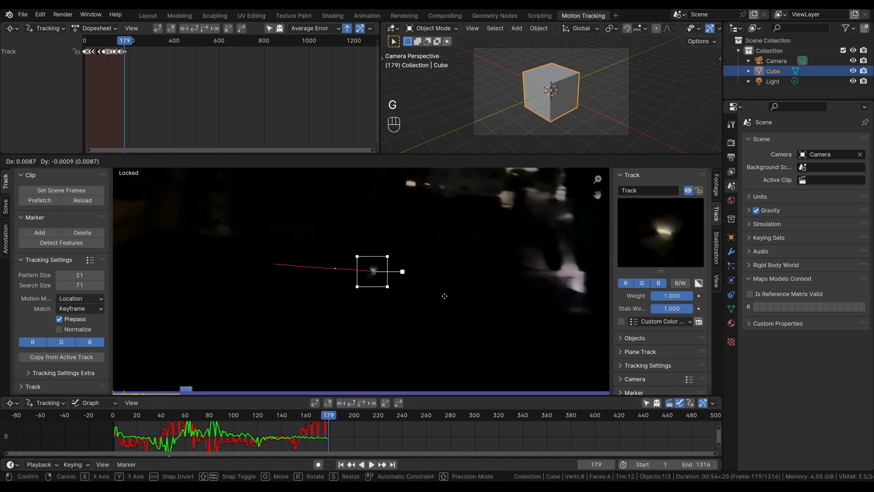
left_click(420, 337, "shift")
key("g")
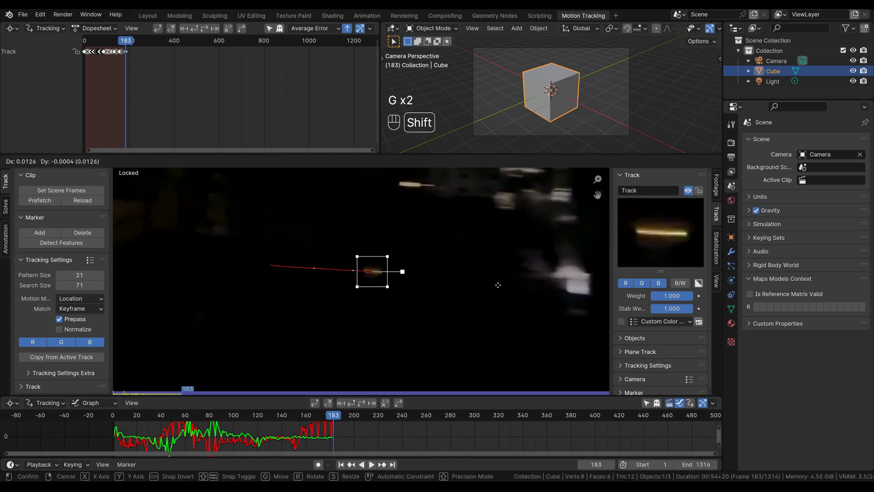
left_click(498, 284, "shift")
Track forward to frame 204 and place the marker back on the centre of the light
left_click(372, 403)
key("g")
left_click(456, 292, "shift")
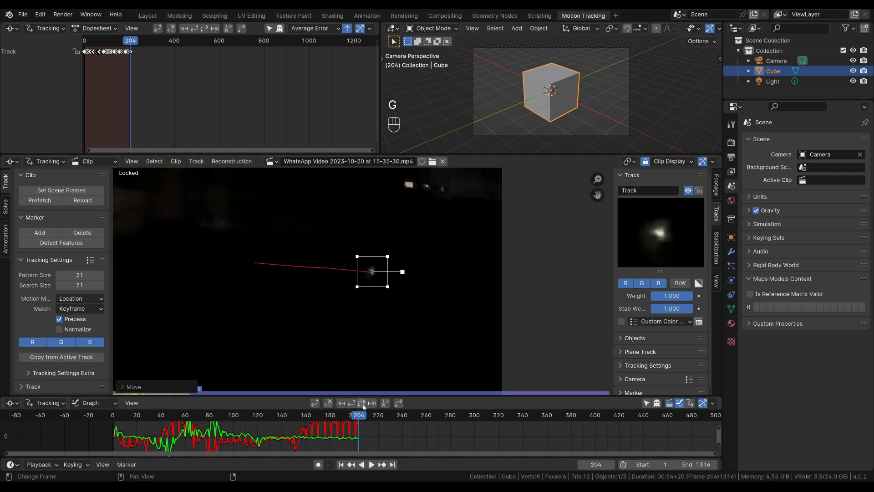
Continue tracking to frames 228 and 230, moving the marker back onto the light at both
key("g")
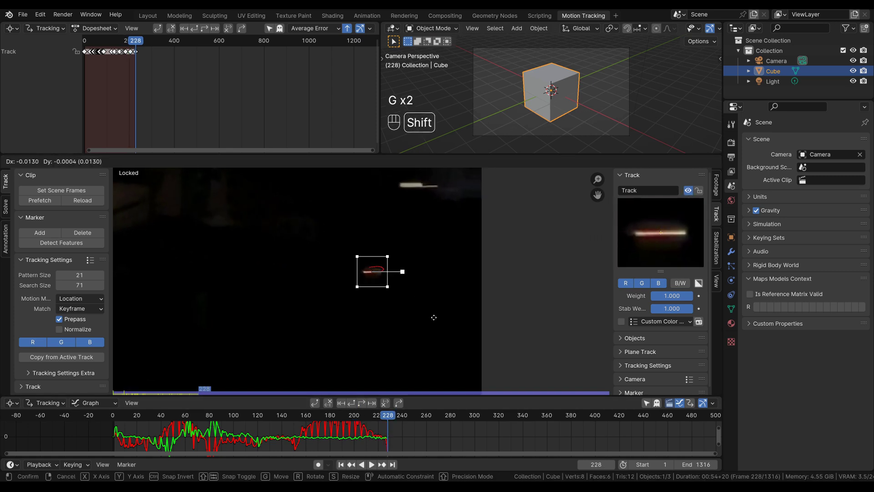
left_click(436, 319)
key("g")
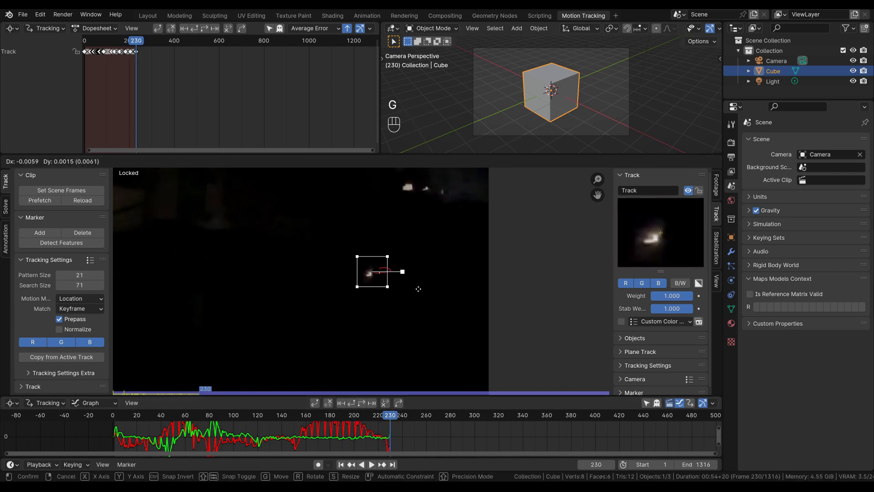
left_click(403, 302)
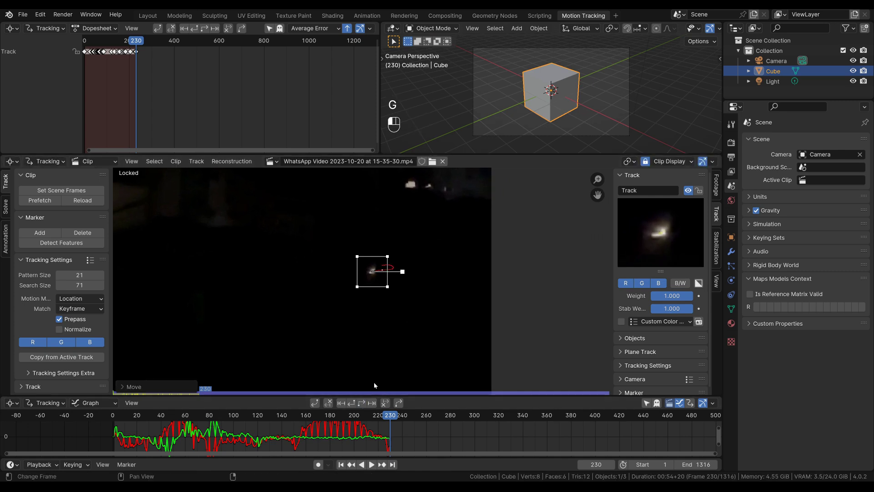
Continue tracking to frames 253 and 268, correcting the marker's position on the light at both
key("g")
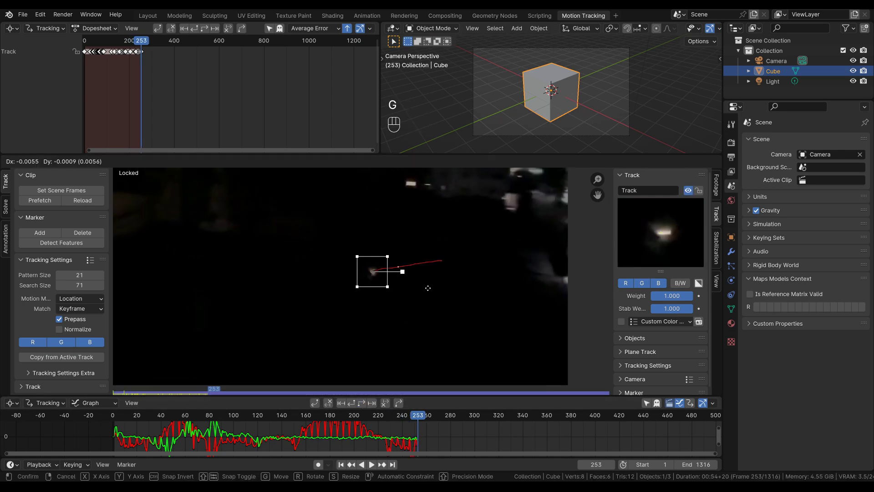
key("shift")
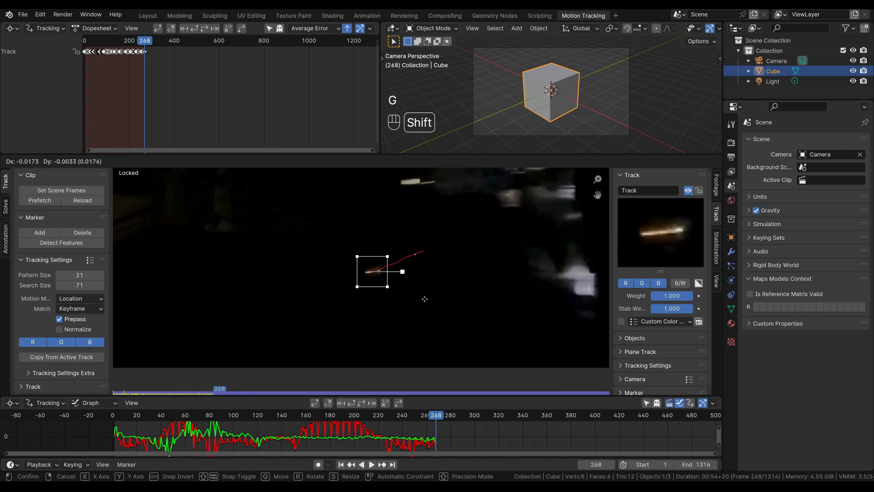
left_click(425, 299)
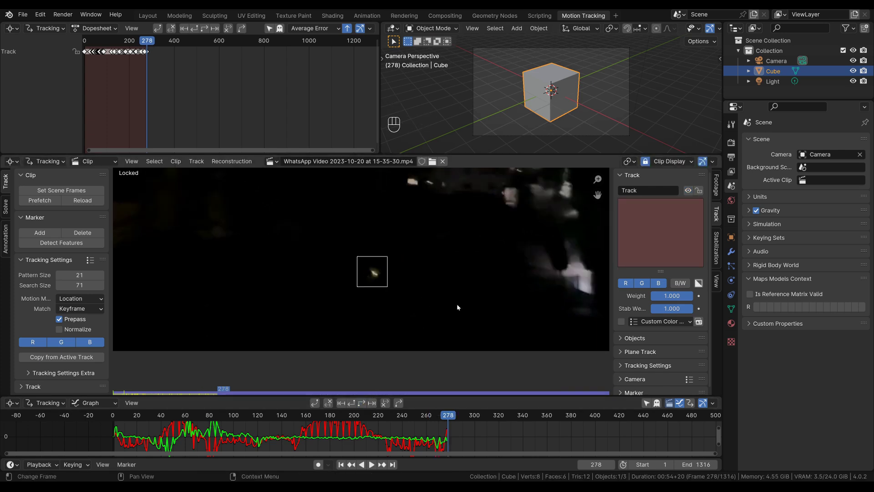
Recentre the marker on the small greenish light at frame 278
key("g")
key("shift")
left_click(441, 306)
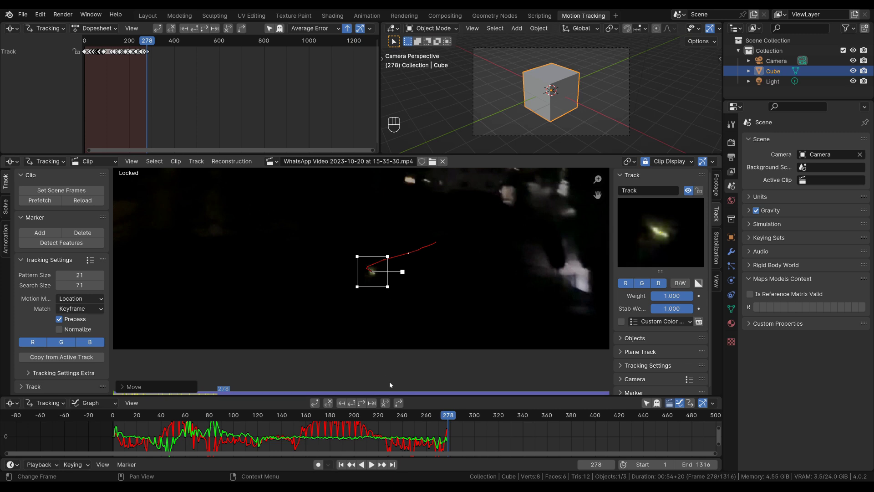
Advance frame by frame to 284 and on to frame 288, recentring the marker on the light streak at both
key("Right")
key("Right")
key("Right")
key("Right")
key("Right")
key("Right")
key("g")
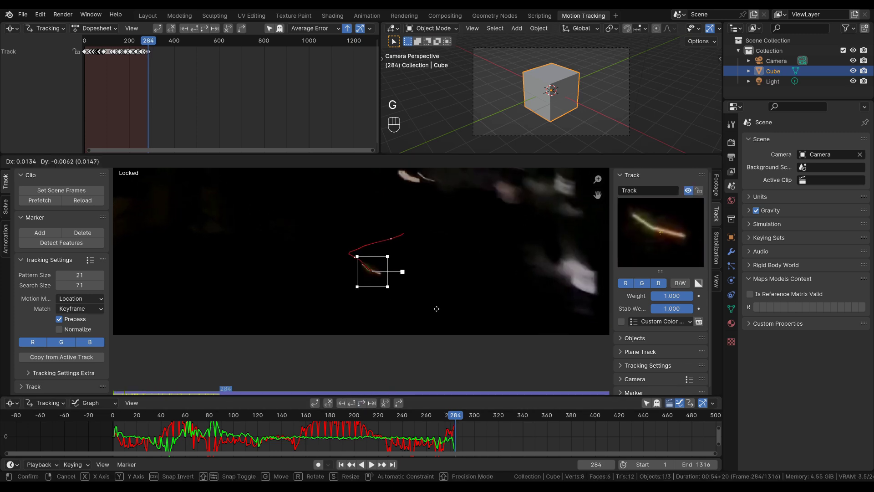
key("shift")
left_click(428, 293)
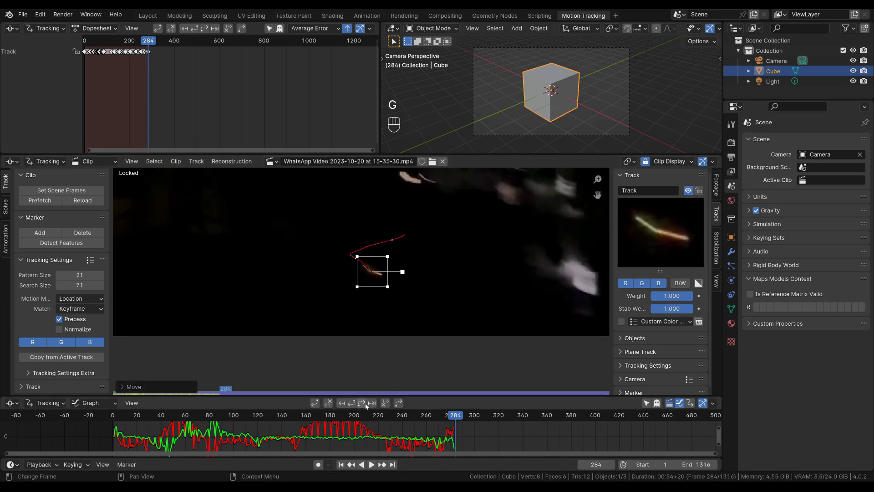
key("g")
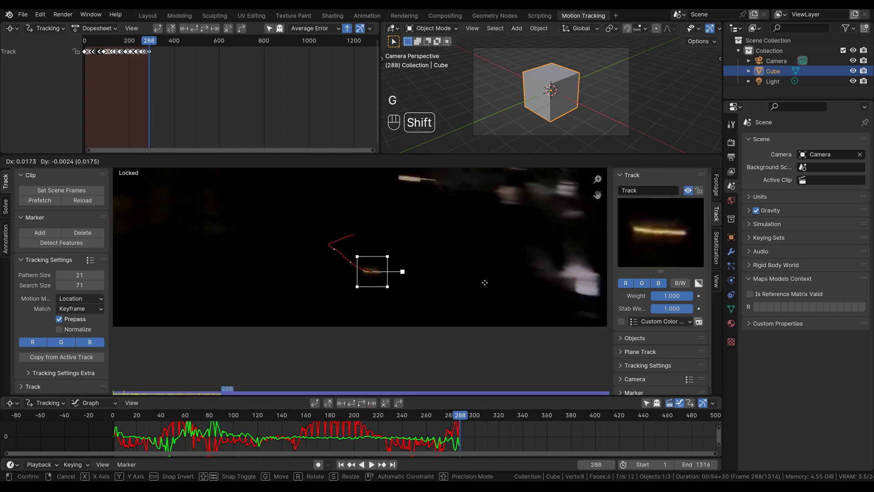
left_click(486, 282)
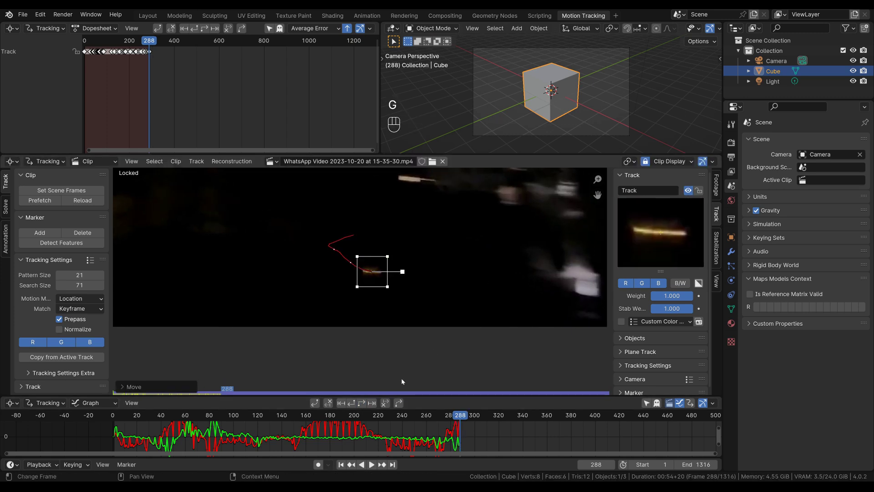
Continue tracking to frame 298, recentre the marker on the light streak there, and track on to about frame 330
left_click(372, 403)
key("g")
left_click(453, 291)
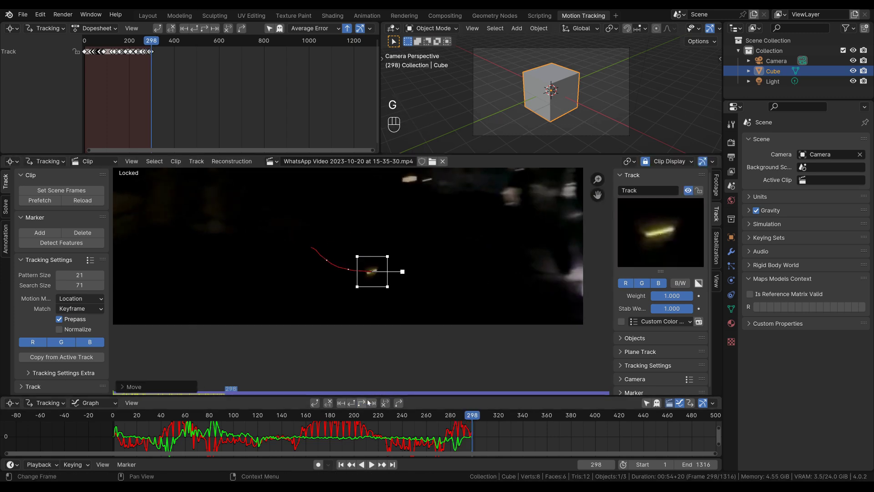
left_click(364, 405)
Return to frame 1 and play back the whole footage to review how the marker follows the light
mouse_move(511, 416)
left_mouse_down()
mouse_move(171, 484)
mouse_move(113, 449)
mouse_move(196, 439)
mouse_move(114, 449)
mouse_move(114, 419)
left_mouse_up()
scroll(384, 245, "down", 3)
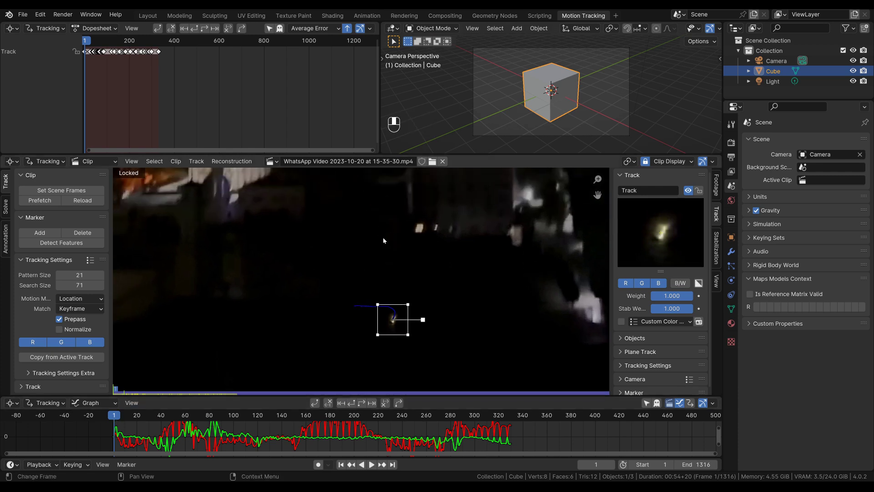
scroll(404, 266, "down", 1)
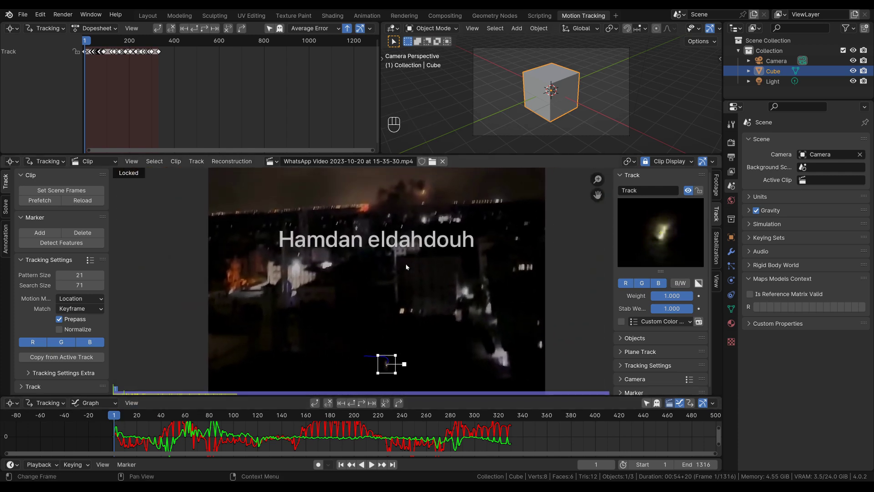
middle_click_drag(392, 257, 395, 277, "ctrl")
key("space")
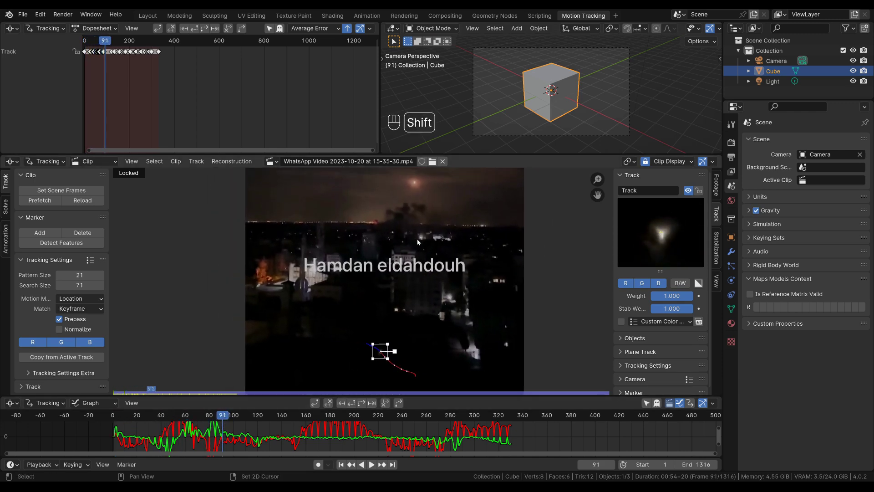
mouse_move(127, 422)
left_mouse_down()
mouse_move(448, 414)
mouse_move(152, 441)
left_mouse_up()
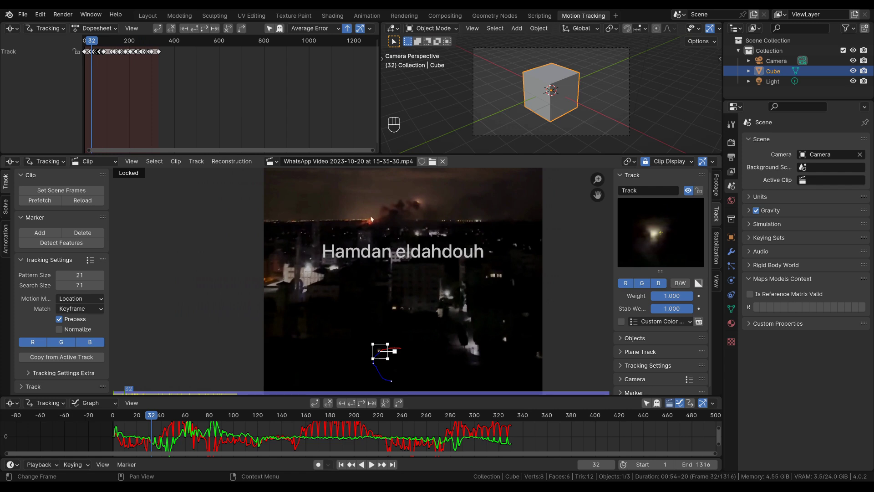
At frame 0, add a second marker on the small pale light below the bright building and enlarge it about 1.2 times
mouse_move(147, 417)
left_mouse_down()
mouse_move(182, 423)
mouse_move(153, 412)
mouse_move(111, 418)
left_mouse_up()
middle_click_drag(289, 298, 326, 158, "ctrl")
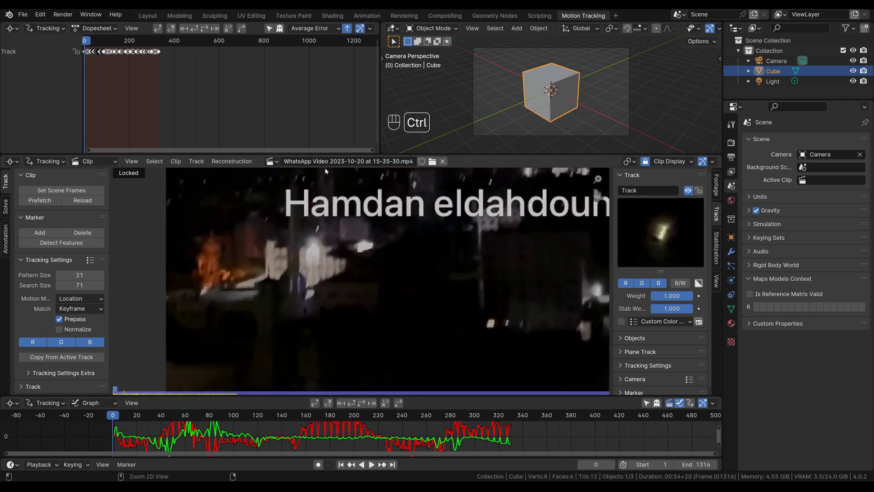
left_click(310, 297, "ctrl")
key("s")
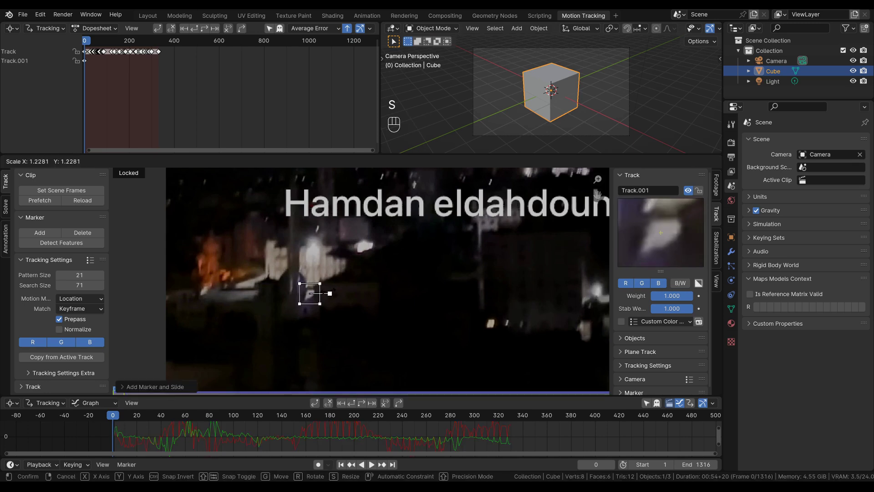
left_click(358, 363)
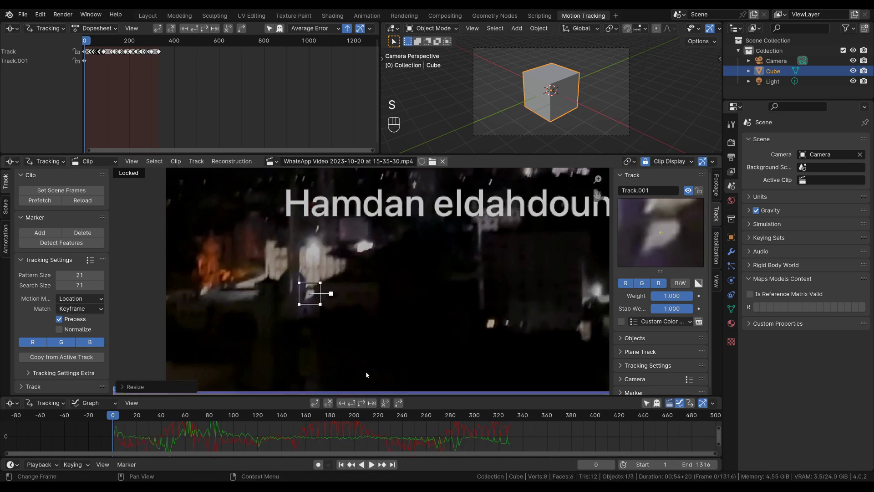
Track the second marker forward, recentring it on the pale light at frames 8 and 18
key("ctrl+t")
key("g")
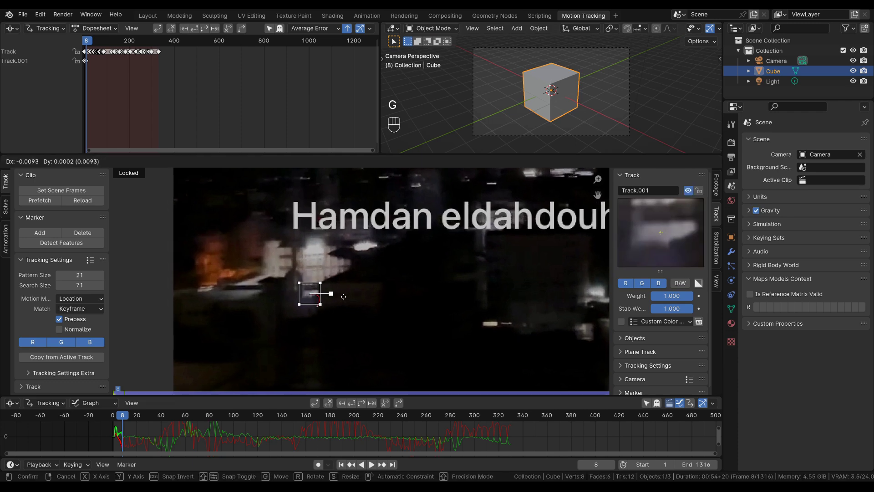
left_click(345, 299)
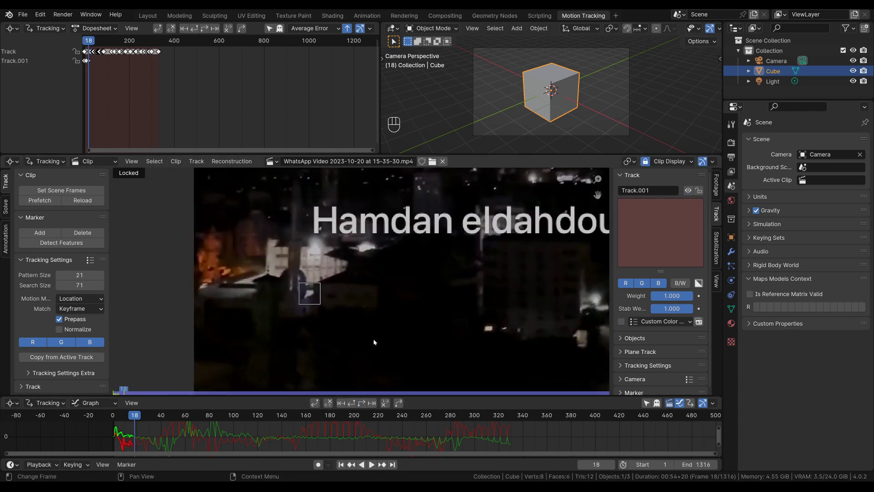
key("ctrl+t")
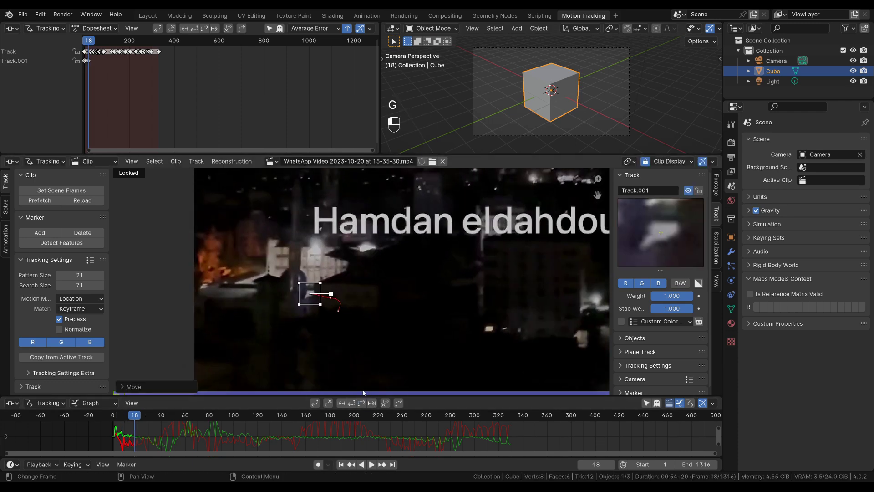
Continue tracking to frames 29 and 51, moving the marker back onto the pale light at both
key("ctrl+t")
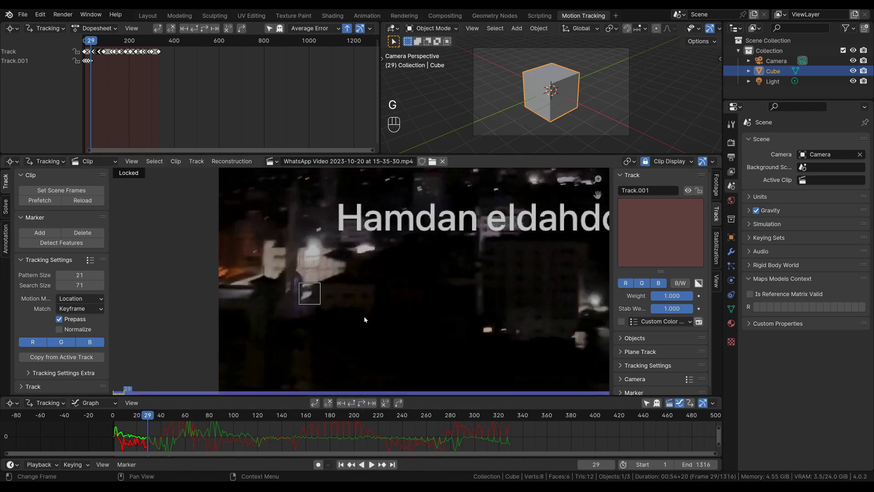
key("g")
left_click(368, 393)
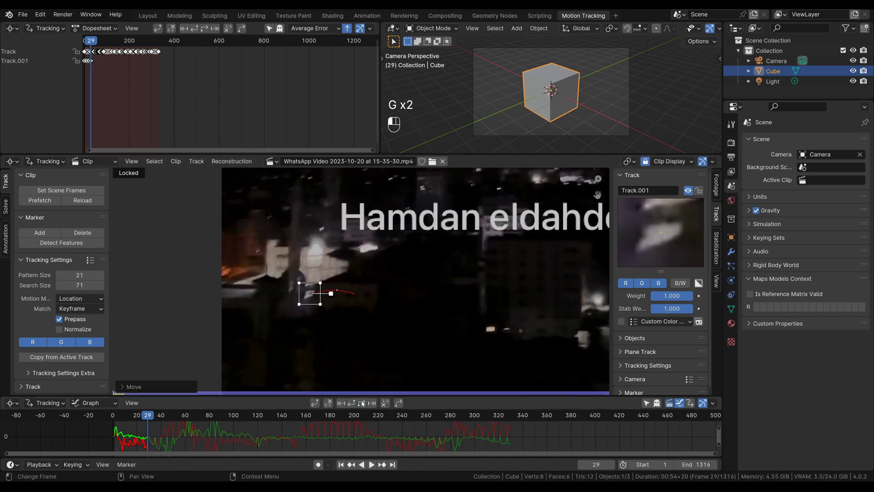
left_click(362, 404)
key("g")
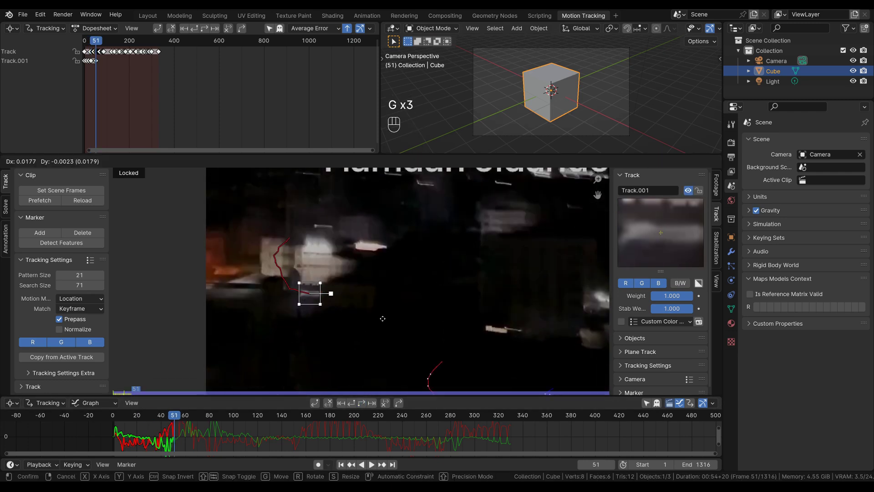
left_click(383, 319)
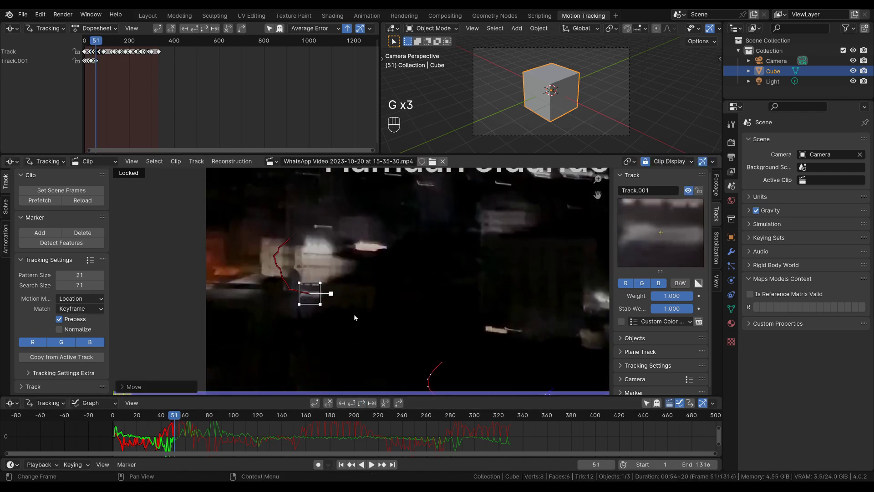
Compare frames 51 and 52, and realign the marker with the pale light at frame 52
key("alt+Right")
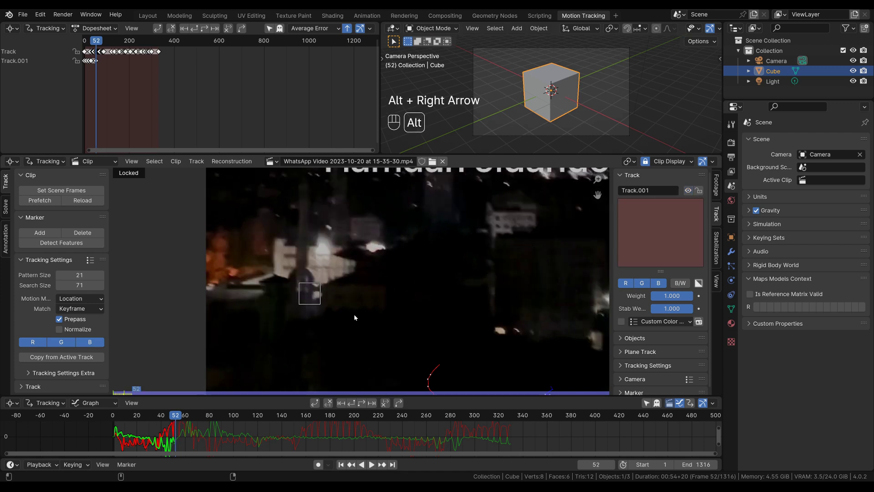
key("alt+Left")
key("Left")
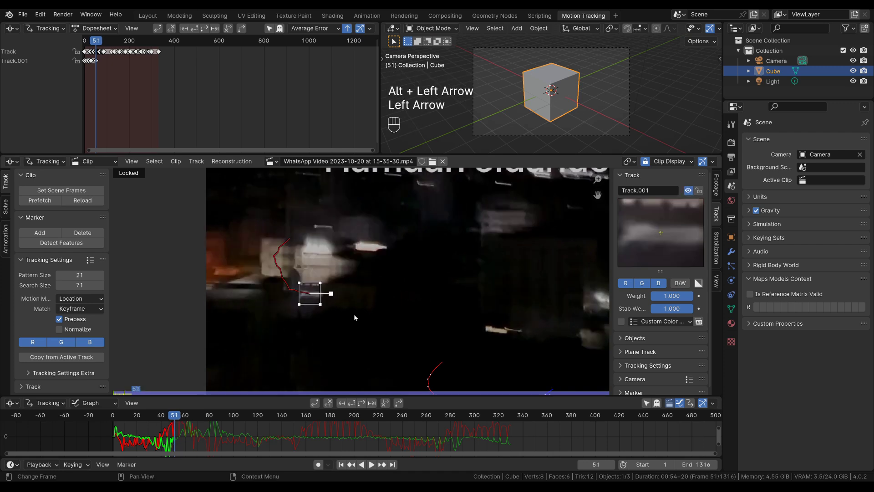
key("Down")
key("Right")
key("g")
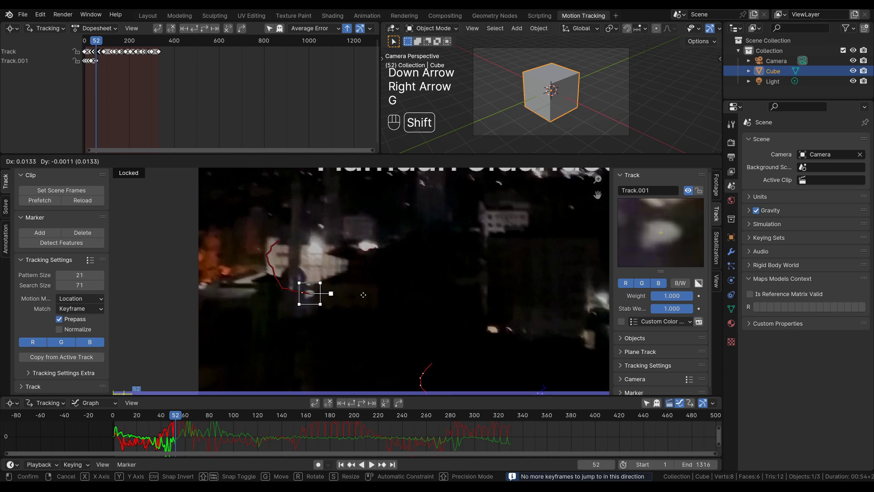
left_click(365, 291)
Move the marker onto the blurred light at frame 53 and track one frame at a time to frame 57
key("alt+Right")
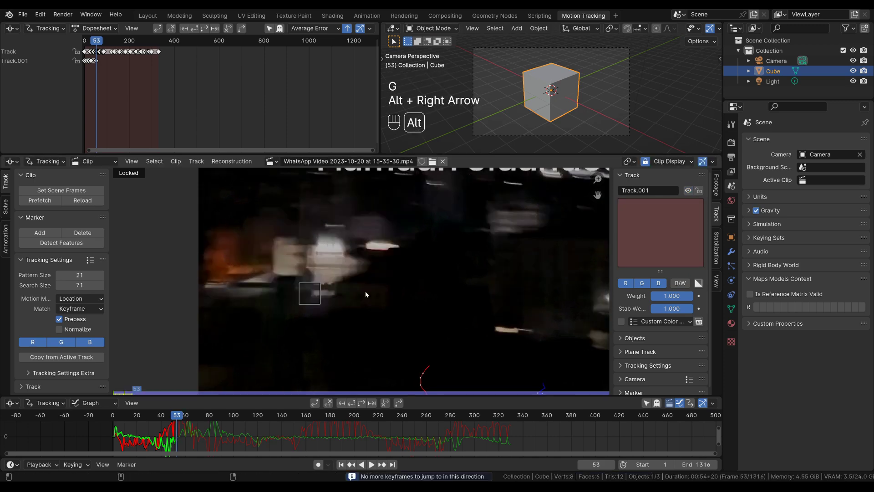
key("g")
left_click(425, 237)
key("alt+Right")
key("alt+Right")
key("alt+Right")
key("alt+Right")
key("alt+Right")
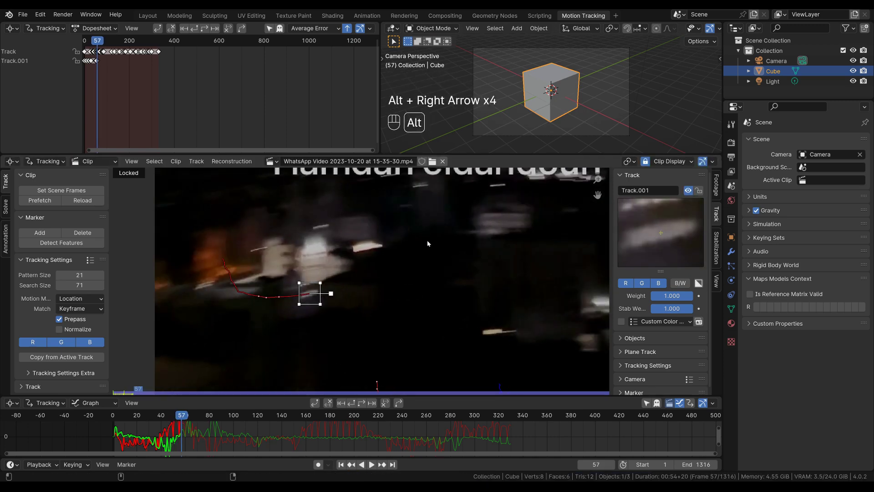
Check the marker across the neighbouring frames and recentre it on the light streak at frame 58
key("Left")
key("Left")
key("Left")
key("Left")
key("Right")
key("Right")
key("Right")
key("Left")
key("Left")
key("Right")
key("Right")
key("g")
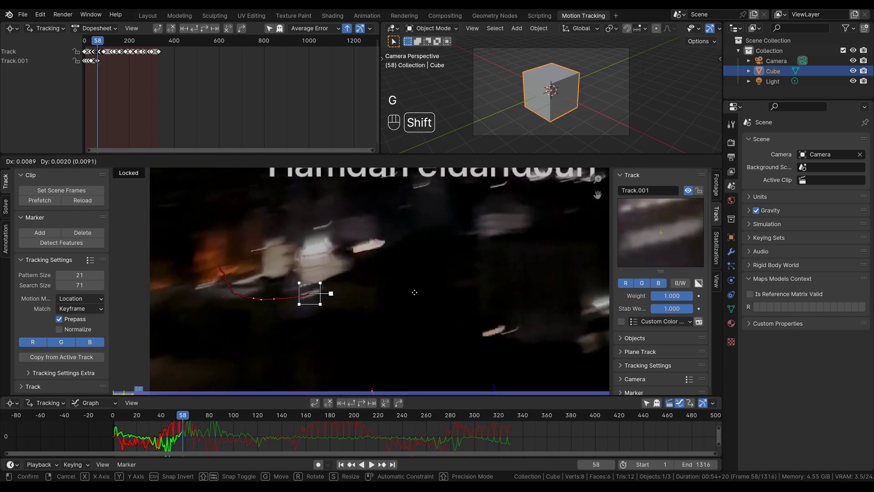
left_click(413, 301)
Continue tracking to frames 62 and 66, recentring the marker on the blurred light at both
left_click(363, 403)
key("g")
left_click(380, 331)
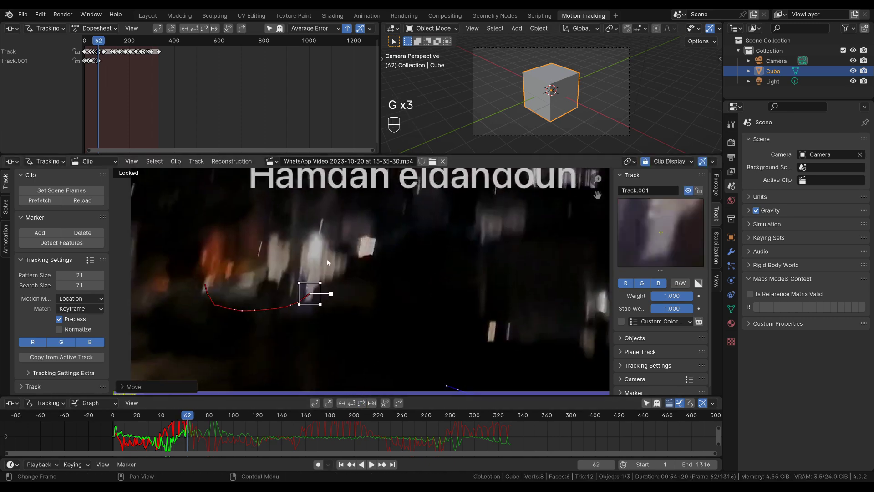
mouse_move(327, 260)
middle_mouse_down("shift")
mouse_move(351, 275)
mouse_move(365, 269)
mouse_move(370, 312)
mouse_move(364, 259)
mouse_move(380, 322)
middle_mouse_up("shift")
middle_click_drag(320, 237, 462, 347, "shift")
middle_click_drag(293, 233, 376, 312, "shift")
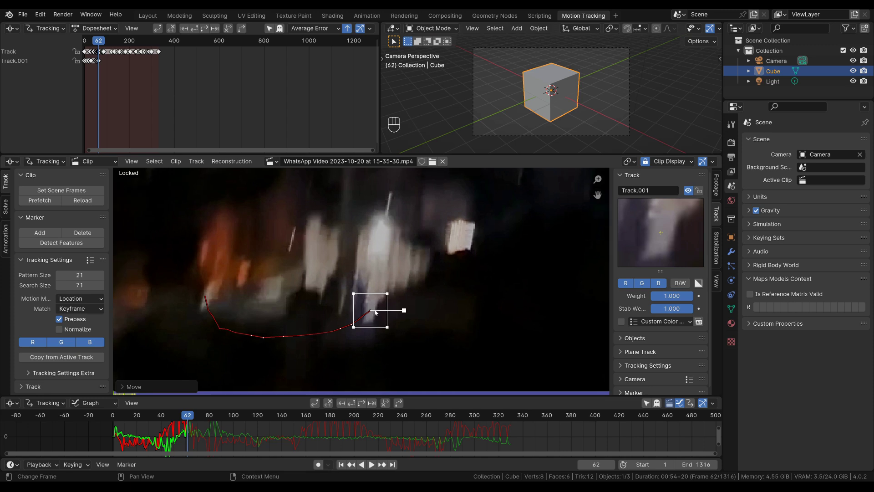
left_click(363, 404)
key("g")
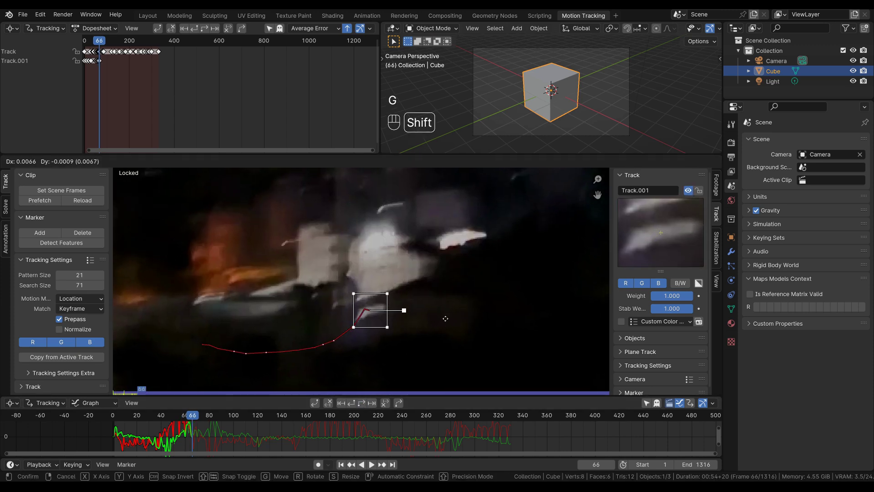
left_click(437, 310, "shift")
Continue tracking through frame 79 to frame 82 and fine-tune the marker's position on the light
key("ctrl+t")
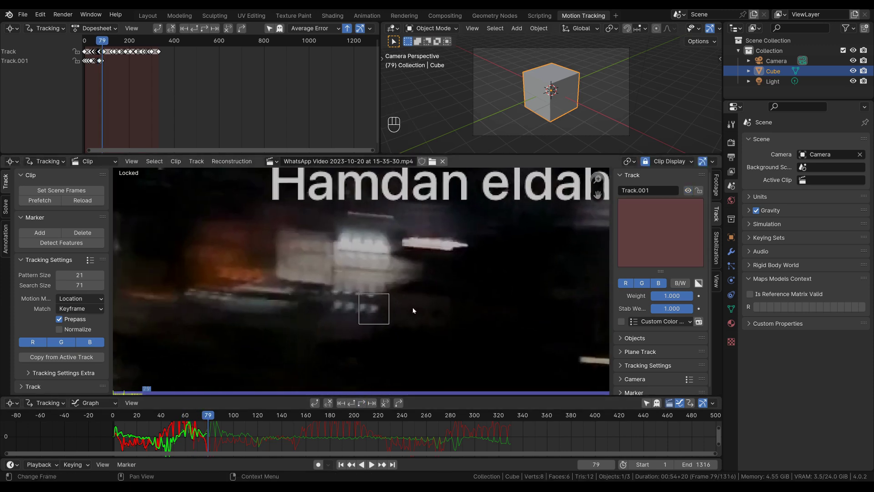
key("g")
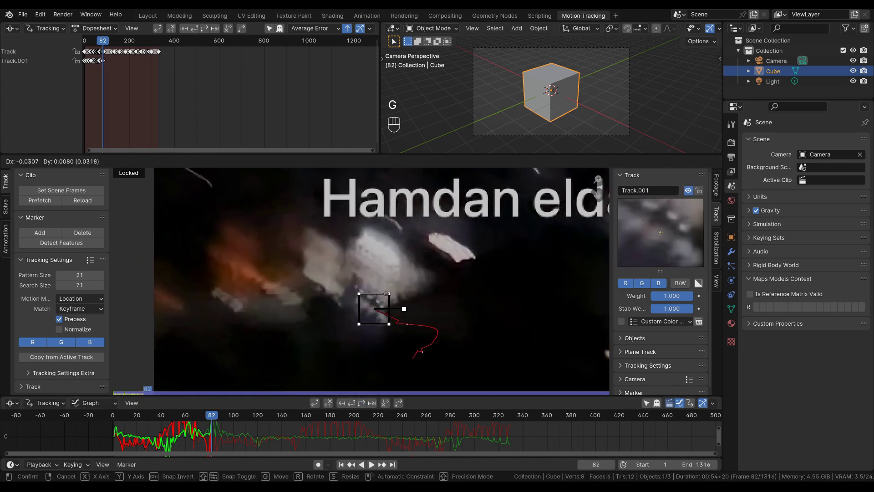
left_click(387, 312)
key("g")
key("shift")
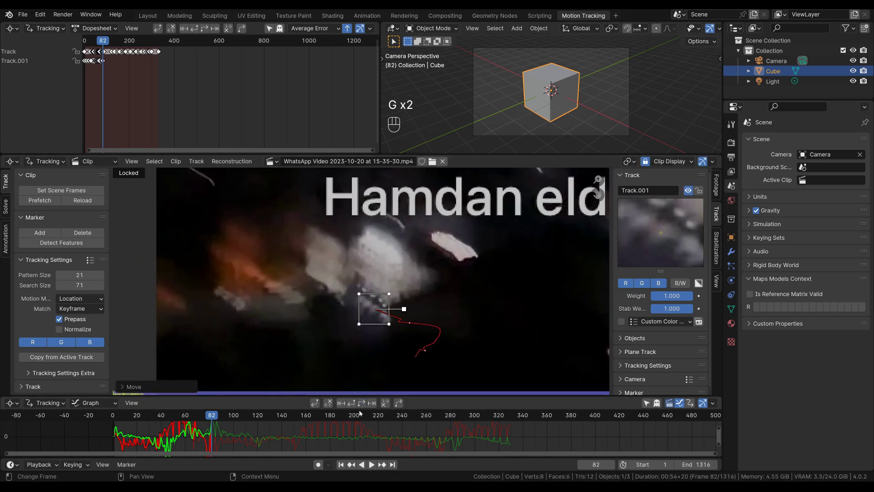
Track on to frame 118 and move the marker back onto the light streak there
key("g")
left_click(417, 318, "shift")
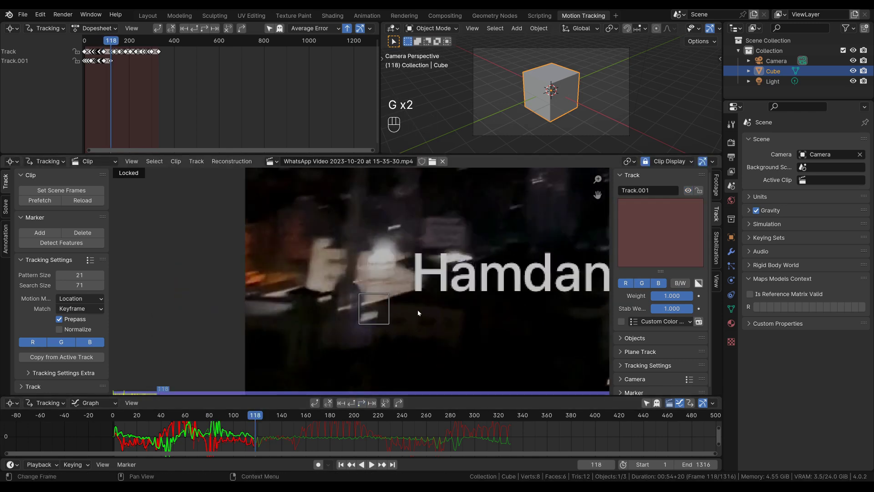
key("g")
left_click(413, 319, "shift")
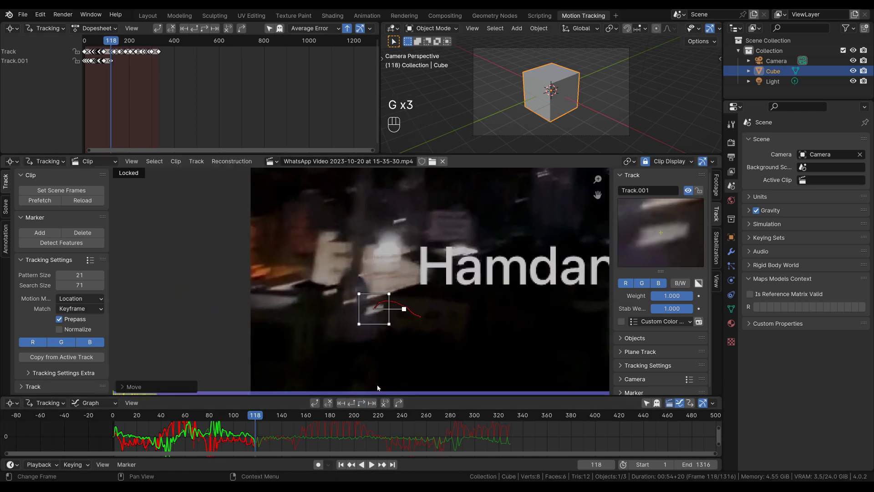
Continue tracking to frames 151 and 157, correcting the marker's position on the light at both
key("g")
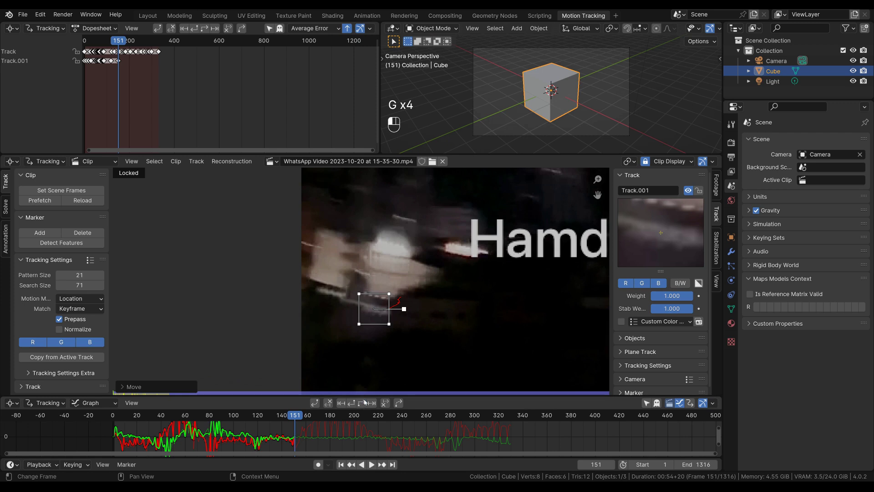
key("g")
left_click(409, 292)
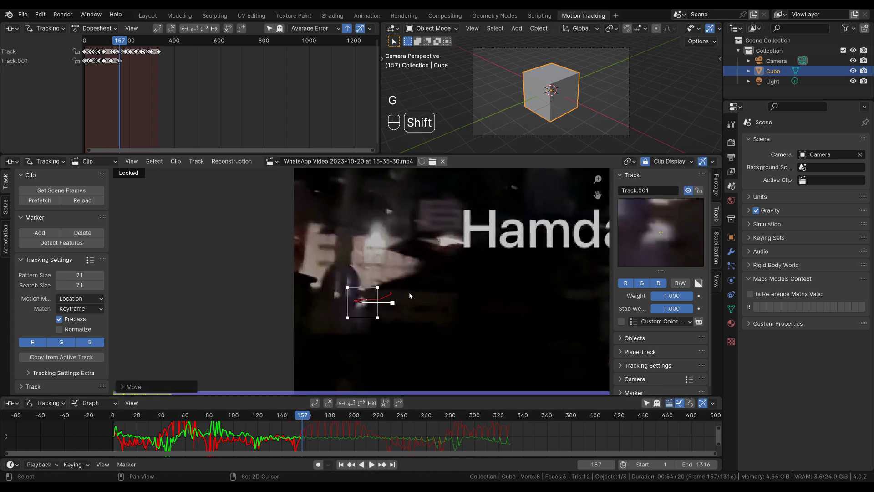
Enlarge the tracking graph area, continue tracking to frame 173 and recentre the marker on the blurred light
middle_click_drag(304, 428, 301, 431, "ctrl")
left_click_drag(301, 396, 303, 383)
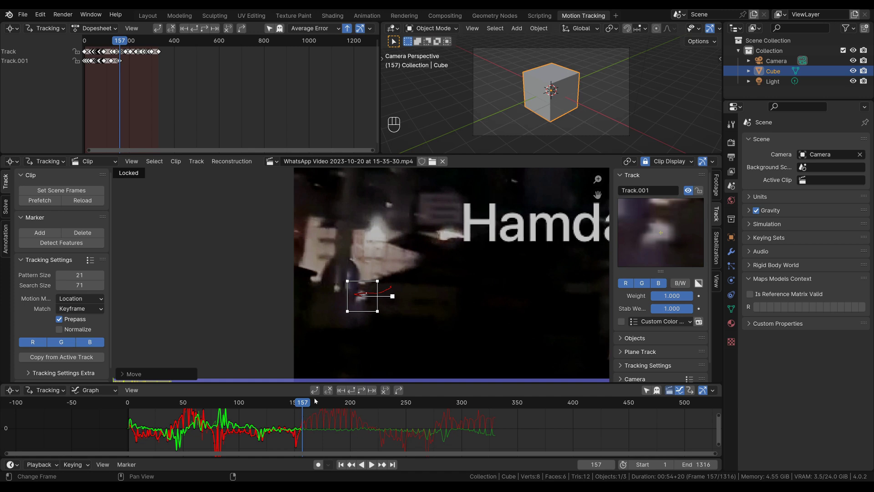
left_click(371, 390)
key("g")
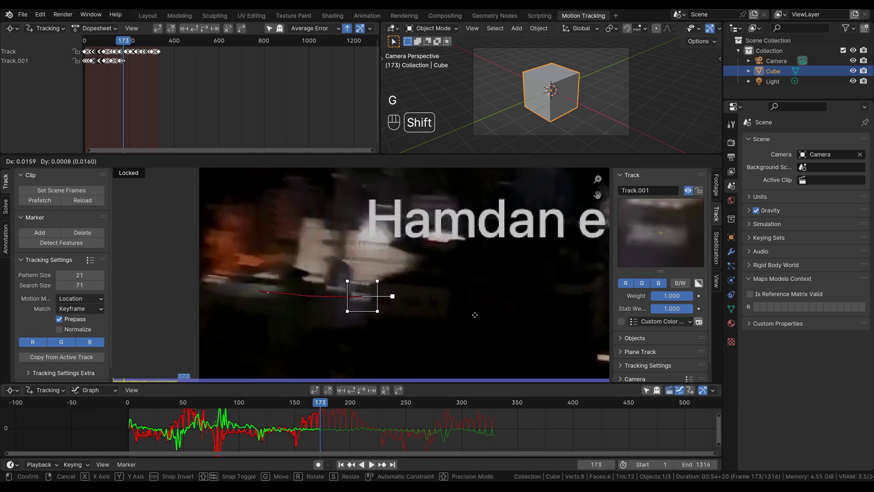
left_click(463, 319, "shift")
Continue tracking to frame 254, moving the marker back onto the light wherever tracking stops
left_click(363, 393)
key("g")
left_click(401, 329)
left_click(362, 392)
key("g")
left_click(407, 329)
left_click(362, 392)
key("g")
Go back some frames and step forward one at a time to frame 254, examining how the marker follows the light
middle_click_drag(347, 418, 306, 434, "ctrl")
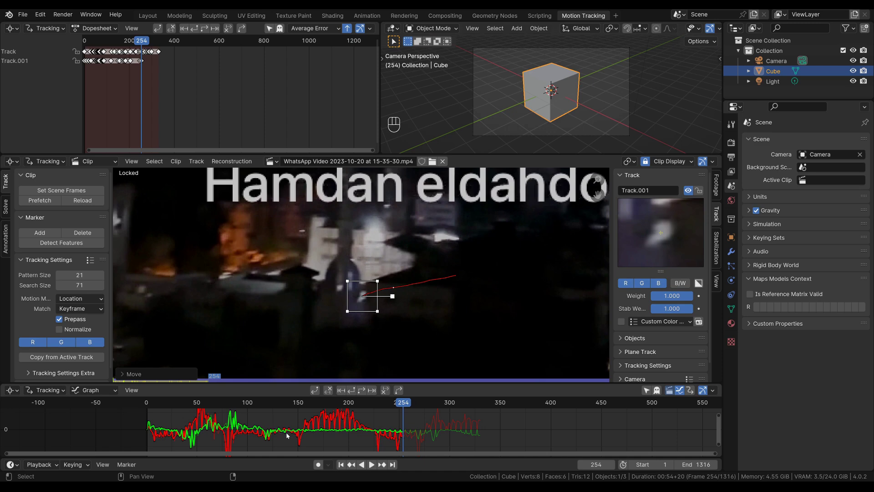
left_click_drag(384, 406, 378, 408)
key("Right")
key("Right")
key("Right")
key("Right")
key("Right")
key("Right")
key("Right")
key("Right")
key("Right")
key("Right")
key("Right")
key("Right")
key("Right")
key("Right")
key("Right")
key("Right")
key("Right")
key("Right")
key("Right")
key("Right")
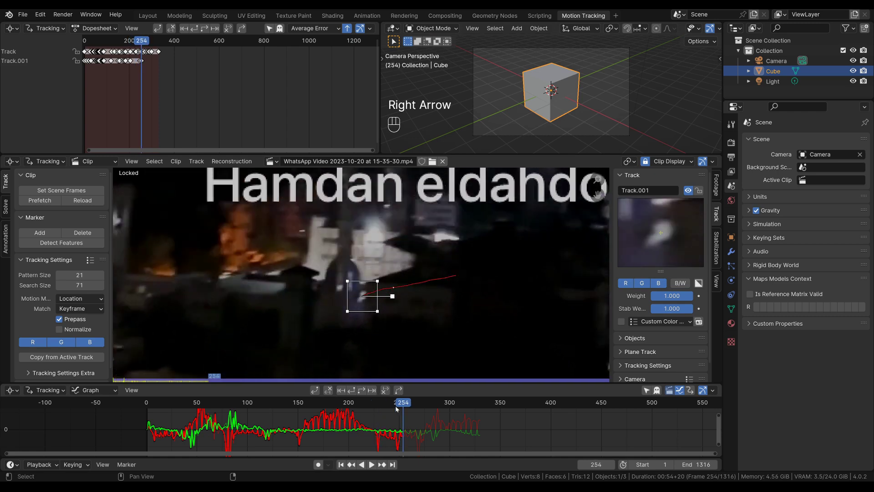
Continue tracking the second light from frame 254 to frame 344, moving the marker back onto it wherever tracking stops
left_click(361, 390)
key("g")
left_click(378, 370)
key("g")
left_click(428, 326)
left_click(362, 390)
key("g")
left_click(419, 321)
left_click(363, 392)
key("g")
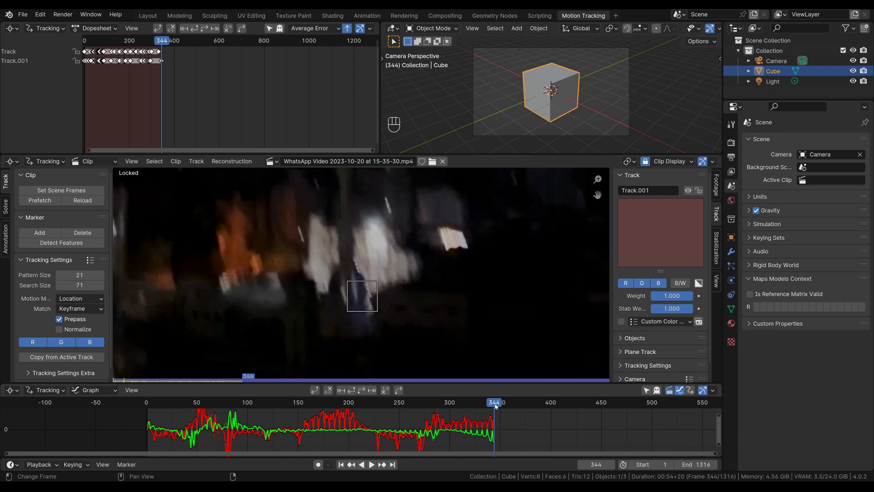
Return to frame 68 and nudge the marker back to the centre of the light
mouse_move(496, 406)
left_mouse_down()
mouse_move(378, 423)
mouse_move(420, 429)
mouse_move(203, 441)
mouse_move(224, 444)
mouse_move(203, 449)
mouse_move(215, 450)
left_mouse_up()
left_click_drag(216, 450, 214, 453)
key("Right")
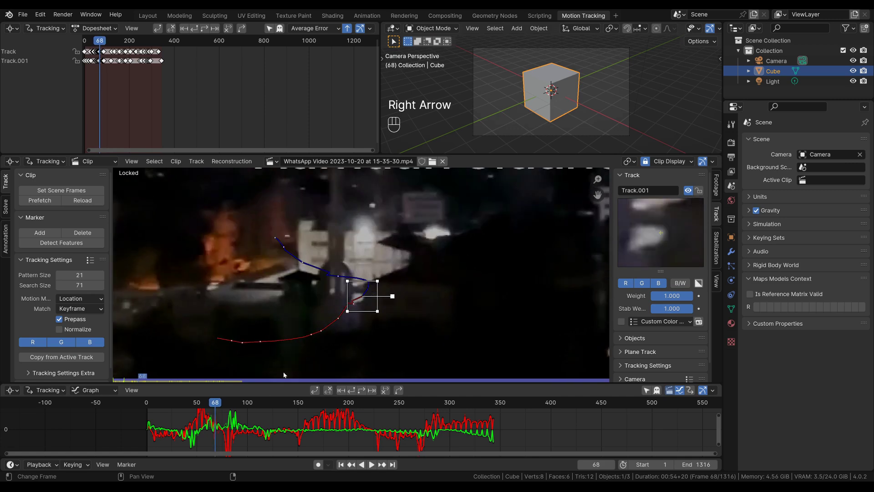
key("g")
left_click(378, 301)
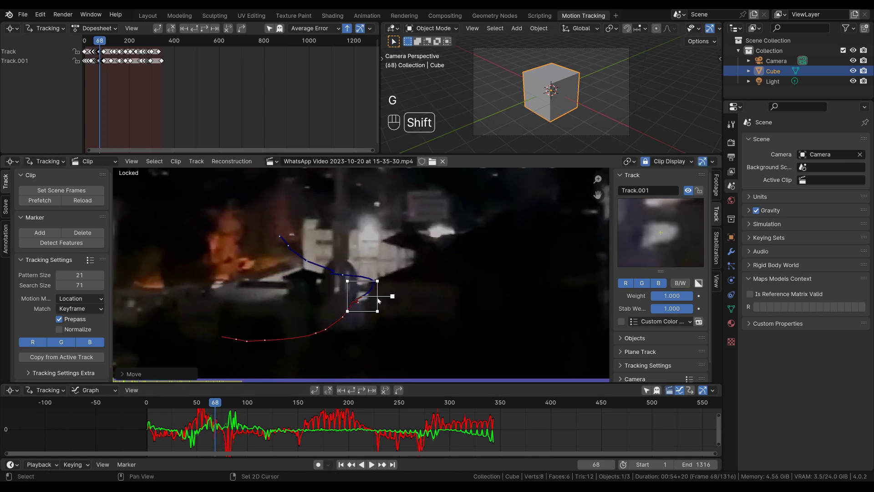
Retrack the light forward to frame 79 and move the marker onto the blurred light there
left_click(362, 391)
key("g")
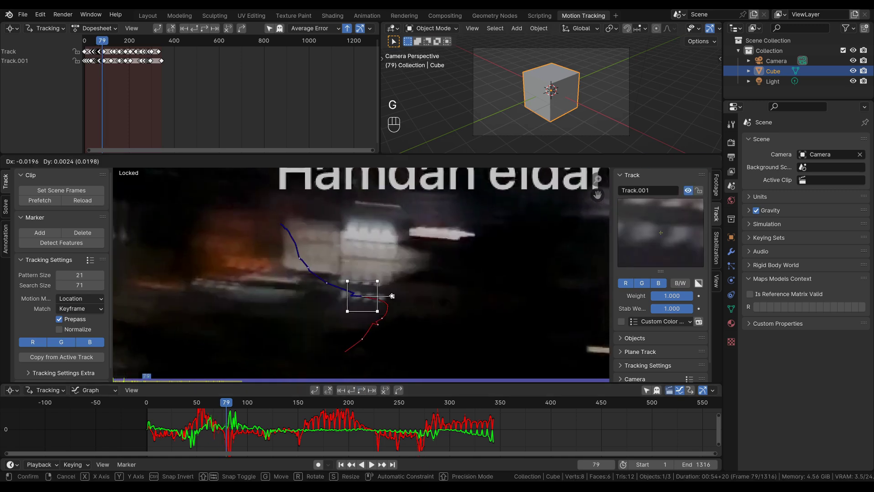
left_click(347, 337)
Step one frame at a time from frame 68 to frame 79, examining how the marker follows the light
left_click_drag(233, 412, 215, 408)
key("Right")
key("Right")
key("Right")
key("Right")
key("Right")
key("Right")
key("Right")
key("Right")
key("Right")
key("Right")
key("Right")
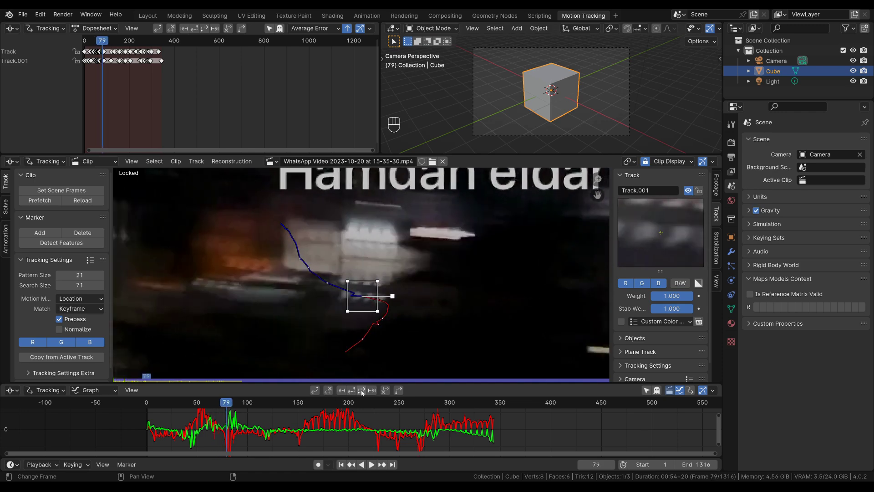
Track forward to frame 82 and correct the marker's position on the blurred light at frames 80 and 82
left_click(361, 391)
key("g")
left_click(370, 272)
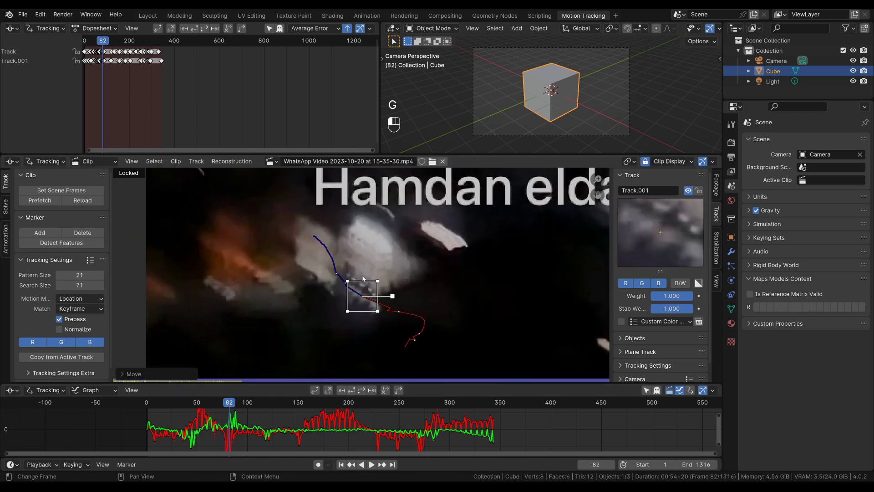
left_click_drag(225, 403, 228, 402)
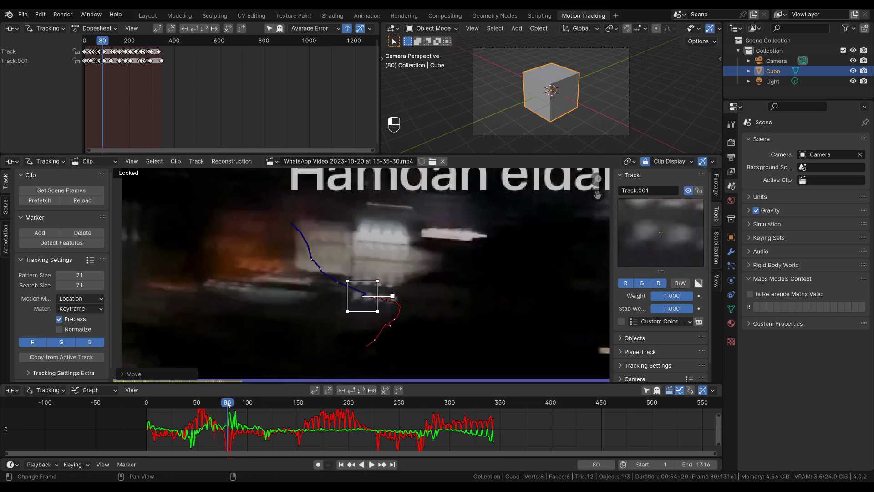
key("g")
left_click(410, 295)
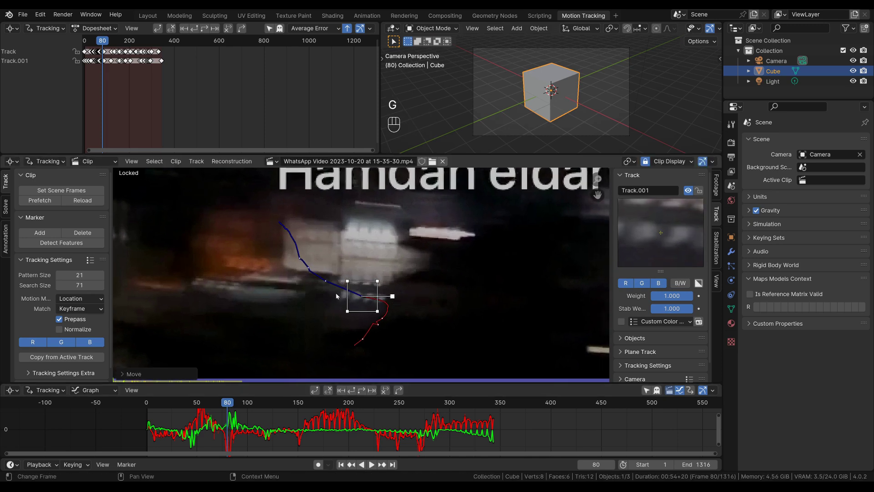
key("Right")
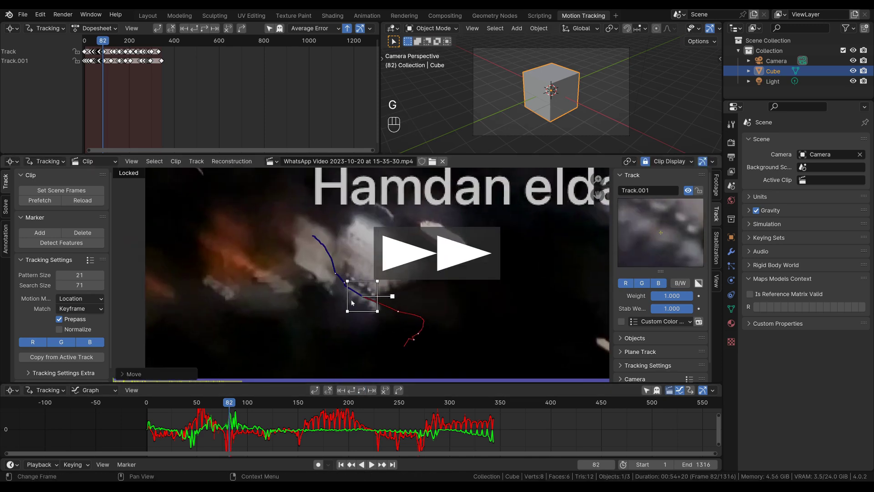
key("g")
Go back to frame 79 and step forward to frame 88, examining the marker's position on each frame
key("Left")
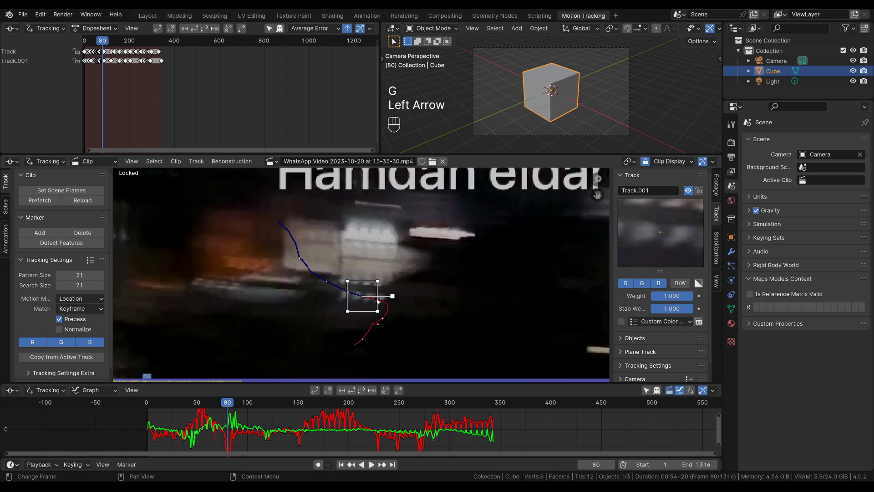
key("Left")
key("Right")
key("Right")
key("Right")
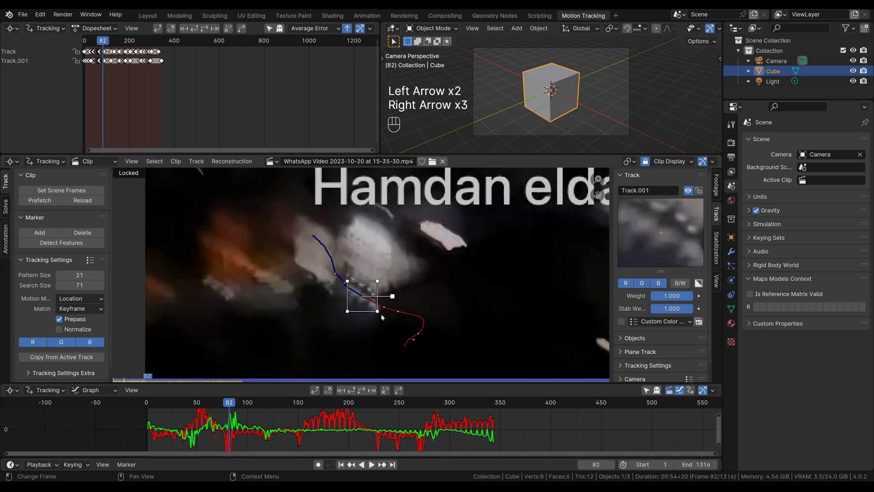
key("Right")
key("Right")
key("Right")
key("Right")
key("Right")
key("Right")
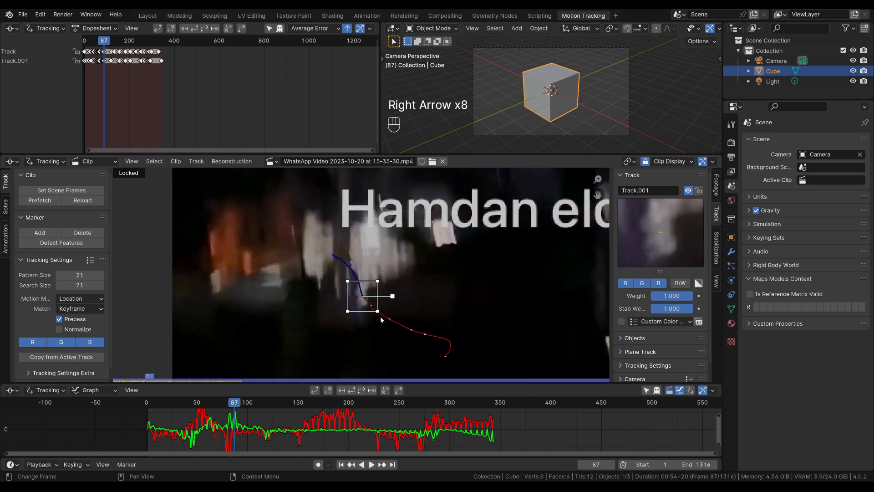
Recentre the marker on the light at frame 88 and retrack it forward frame by frame to frame 116
key("g")
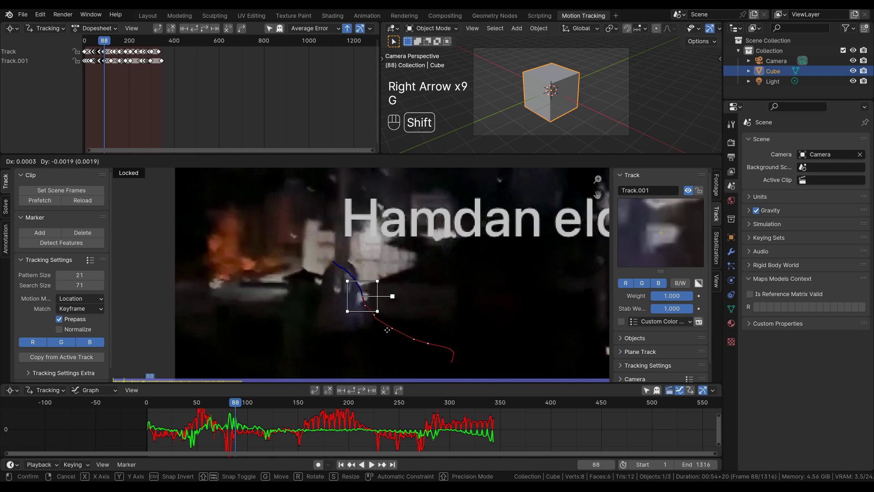
left_click(386, 333, "shift")
left_click(372, 390)
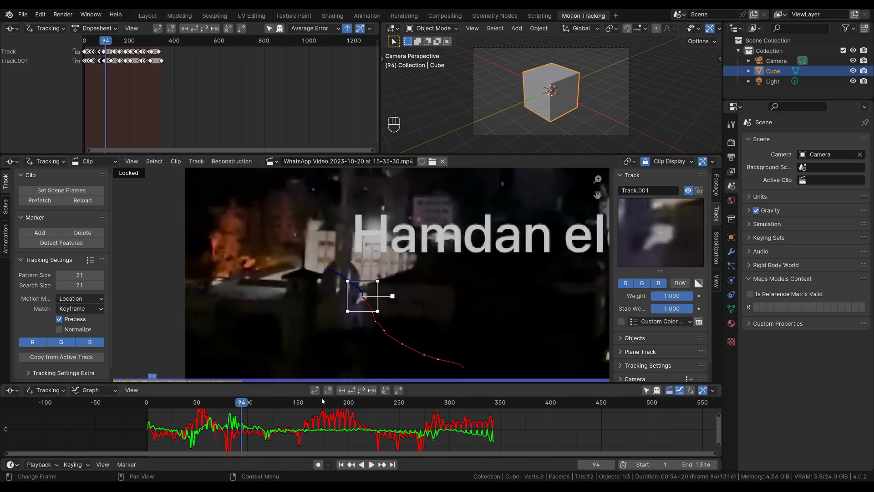
key("Left")
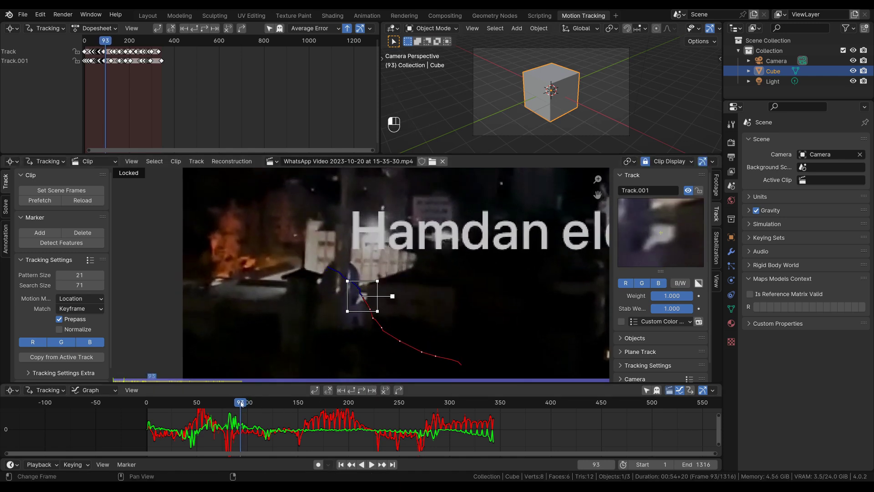
left_click(372, 390)
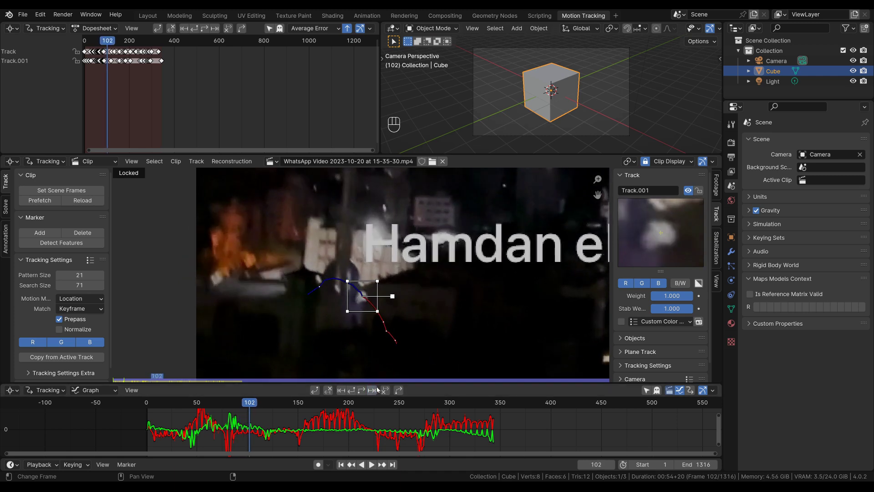
left_click_drag(253, 407, 253, 407)
left_click(376, 390)
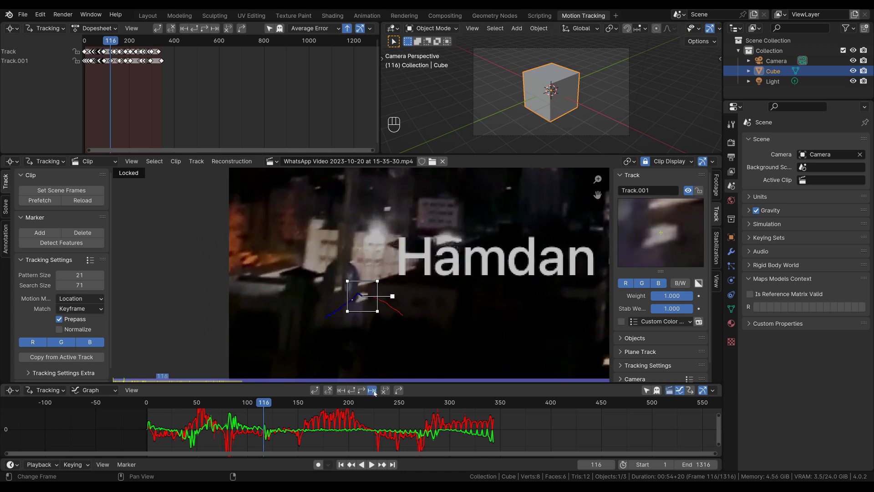
Add a third marker at frame 0 on the small square light right of the second track, and enlarge it slightly
left_click_drag(272, 402, 132, 437)
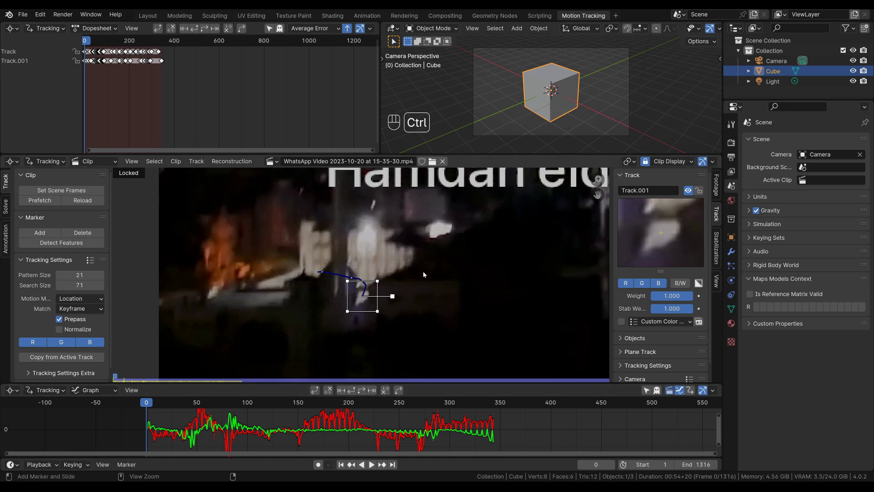
scroll(424, 276, "down", 5)
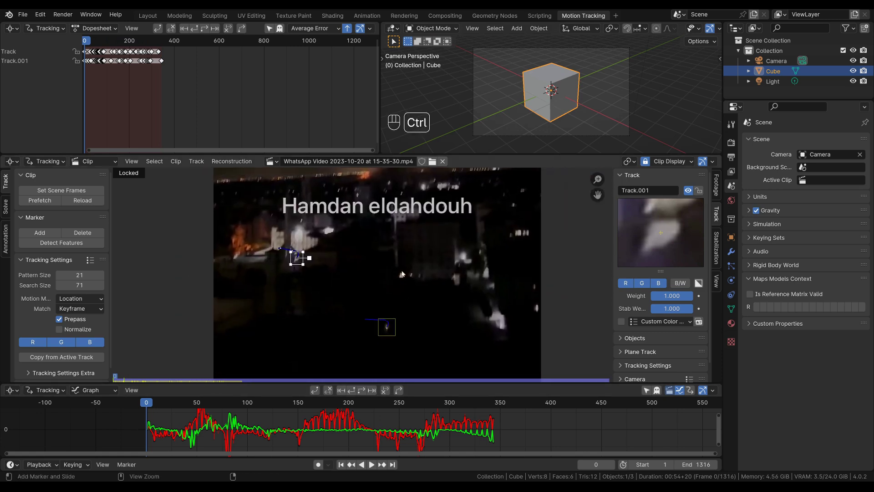
middle_click_drag(402, 278, 408, 298)
mouse_move(151, 406)
left_mouse_down()
mouse_move(474, 407)
mouse_move(141, 405)
left_mouse_up()
mouse_move(416, 299)
middle_mouse_down("ctrl")
mouse_move(422, 242)
mouse_move(404, 289)
middle_mouse_up("ctrl")
left_click(406, 293, "ctrl")
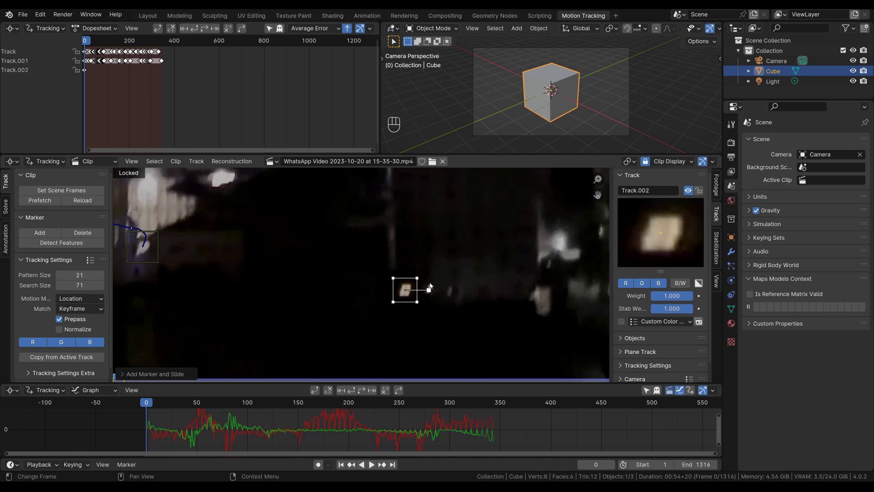
key("s")
left_click(435, 288)
Track the third light forward to frames 6 and 37, recentring the marker on it at both
left_click(366, 391)
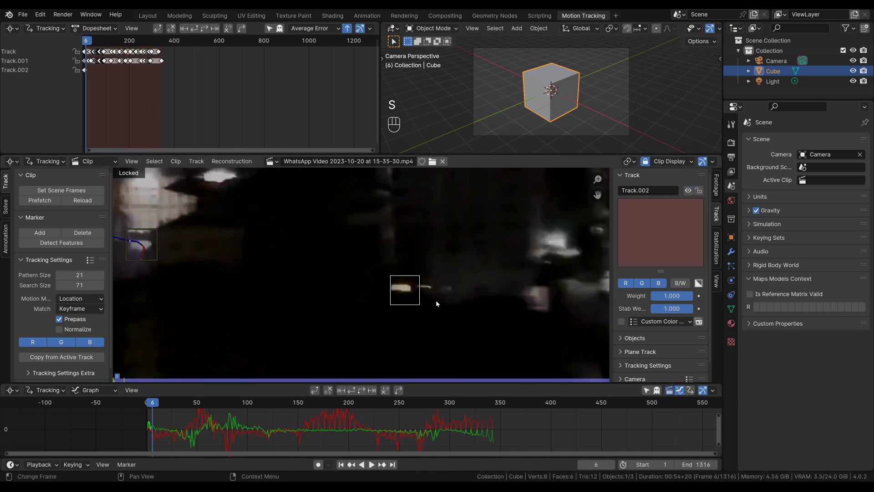
key("g")
left_click(345, 382)
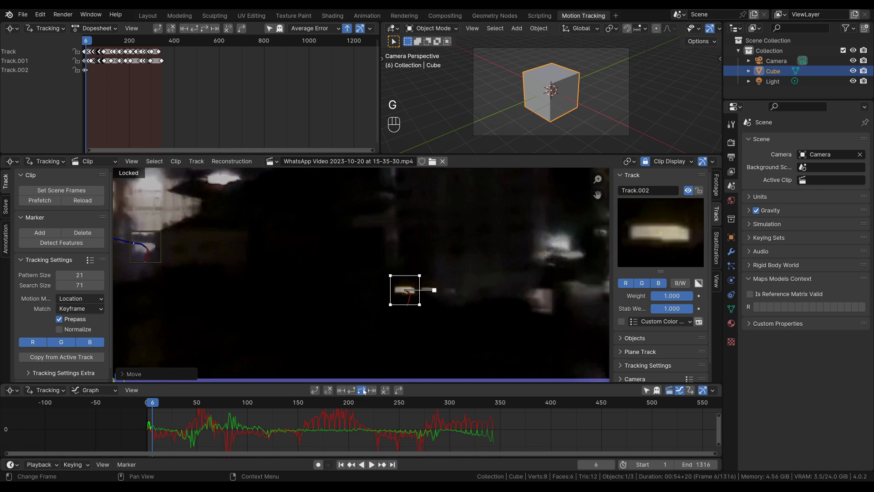
left_click(364, 392)
key("g")
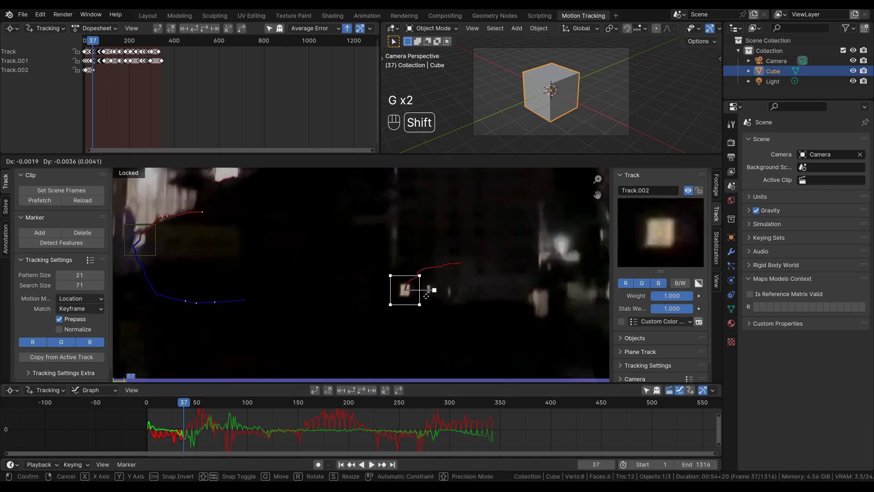
left_click(432, 289)
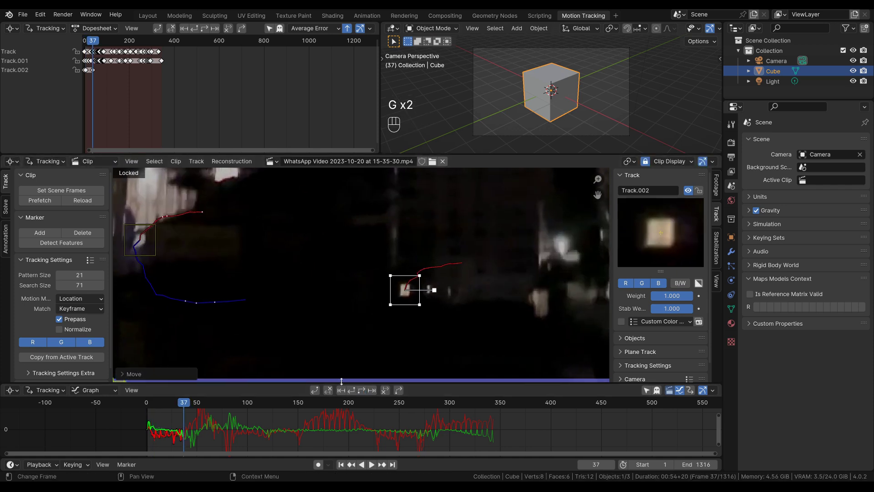
Continue tracking the third light to frame 42, correcting the marker at each stop, including frame 39
left_click(362, 391)
key("g")
left_click(438, 330)
left_click(362, 391)
key("g")
left_click(459, 325)
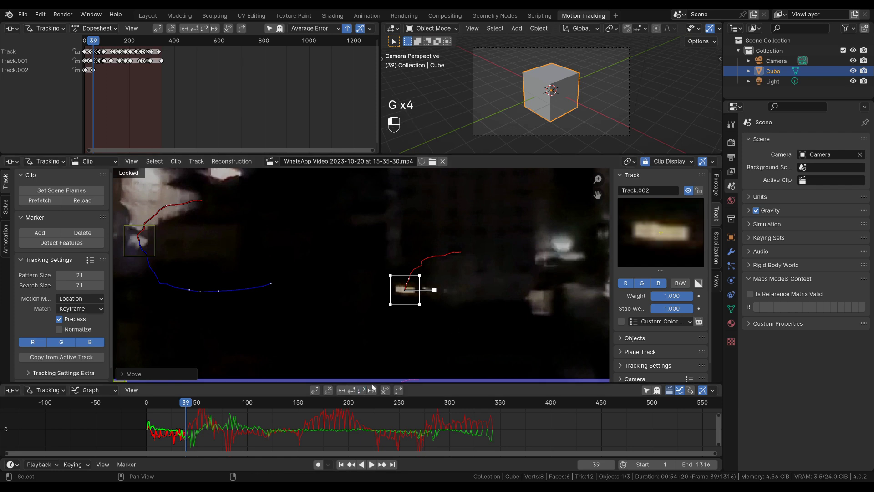
left_click(364, 390)
key("g")
left_click(441, 298)
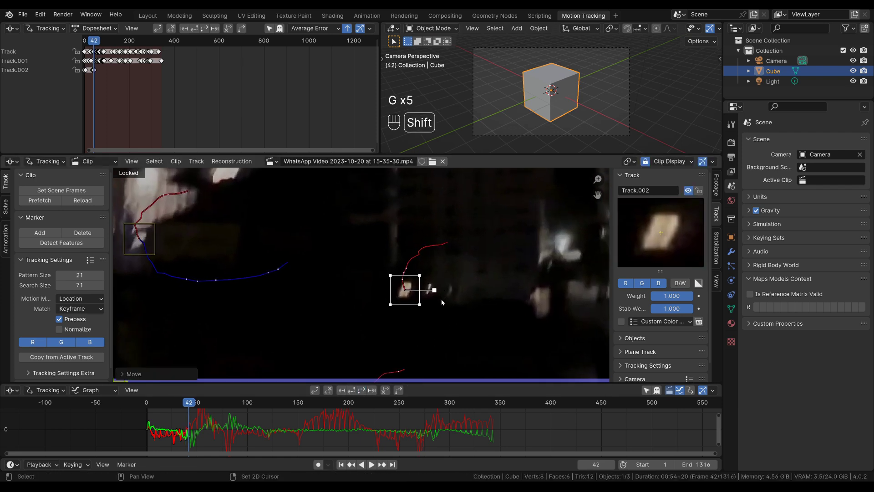
Continue tracking the third light to frame 56, moving the marker onto the blurred light at frames 51, 52 and 56
left_click(364, 391)
key("g")
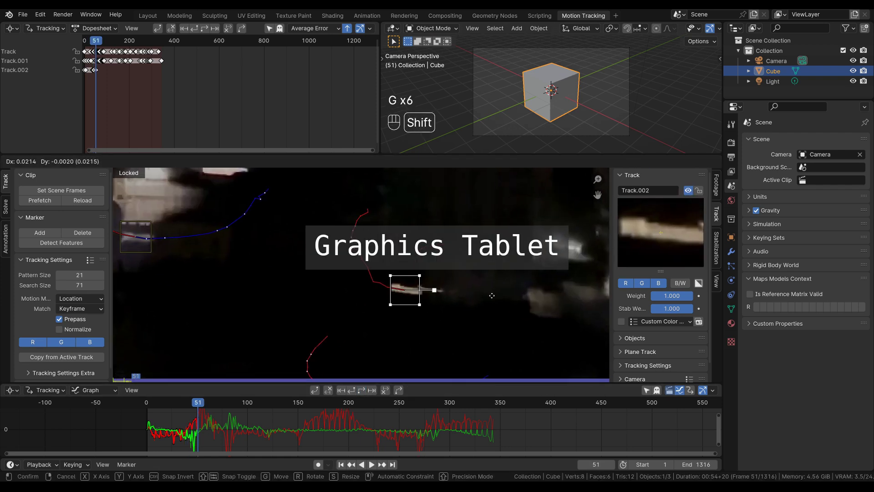
left_click(504, 294)
key("alt+Right")
key("g")
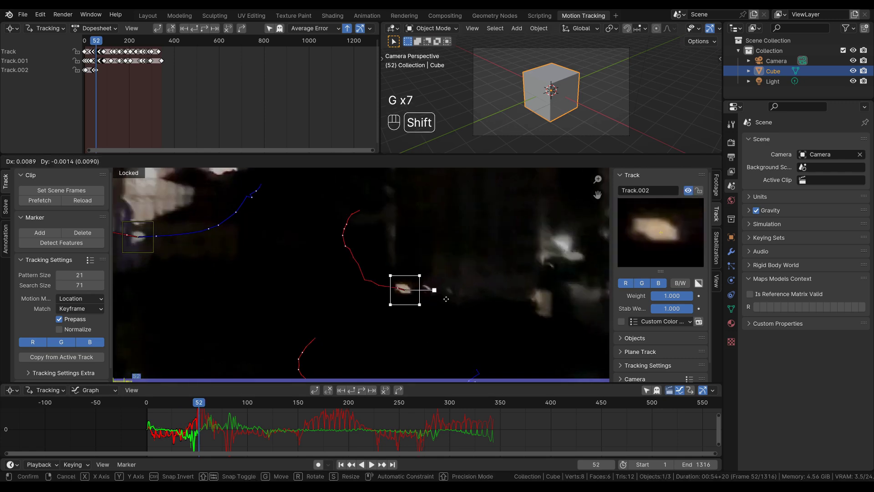
left_click(434, 290)
key("g")
left_click(413, 363)
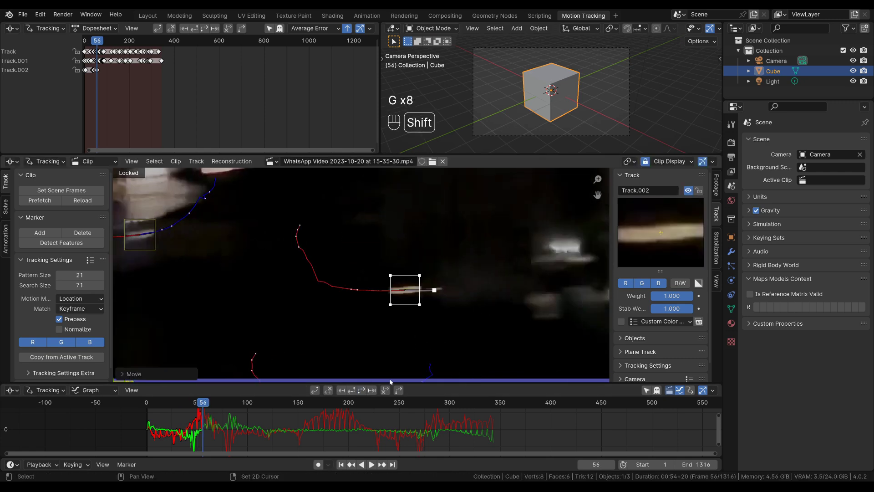
Continue tracking the third light to frame 62 and move the marker back onto it there
left_click(361, 390)
key("g")
left_click(437, 313)
left_click(362, 391)
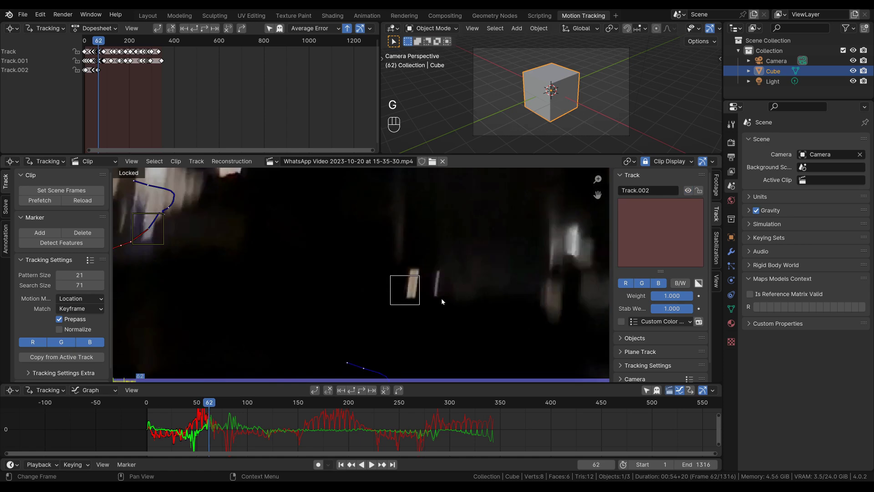
key("g")
left_click(451, 296)
Track the third light on to frame 82, recentring the marker on the streaked light at each stop
left_click(363, 391)
key("g")
left_click(419, 327)
left_click(363, 390)
key("g")
left_click(421, 298)
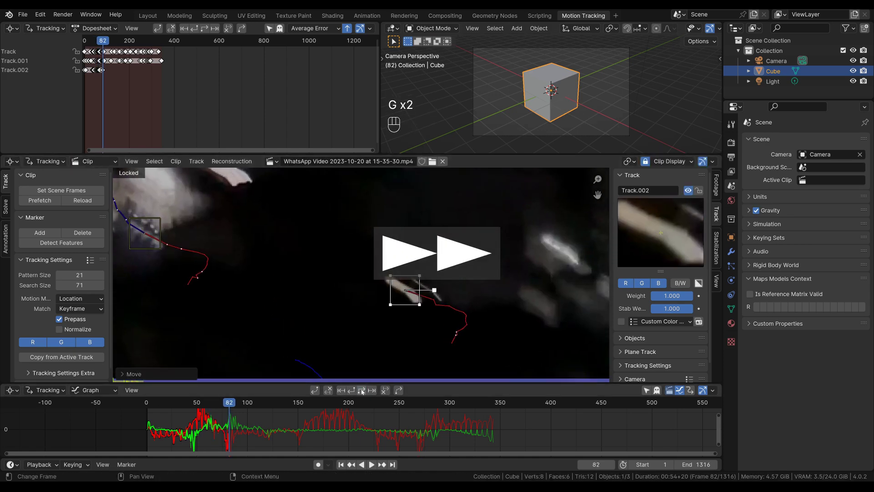
Continue tracking the third light from frame 82 to frame 284, correcting the marker wherever tracking stops
left_click(361, 390)
key("g")
left_click(448, 301)
key("g")
left_click(435, 298)
left_click(362, 390)
key("g")
left_click(433, 298)
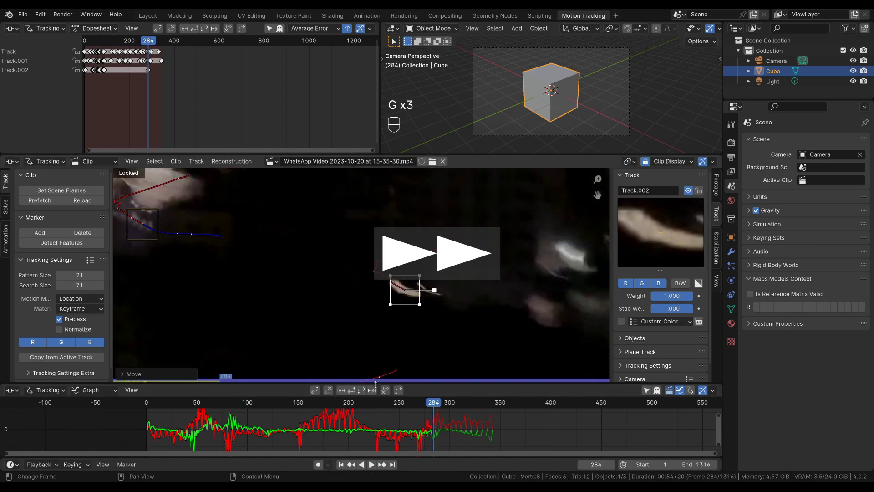
Continue tracking the third light to frame 345 with marker corrections, and check at frame 346 where it leaves the picture
left_click(362, 390)
key("g")
left_click(454, 302)
left_click(361, 391)
key("g")
left_click(443, 321)
key("g")
left_click(418, 331)
key("g")
left_click(465, 319)
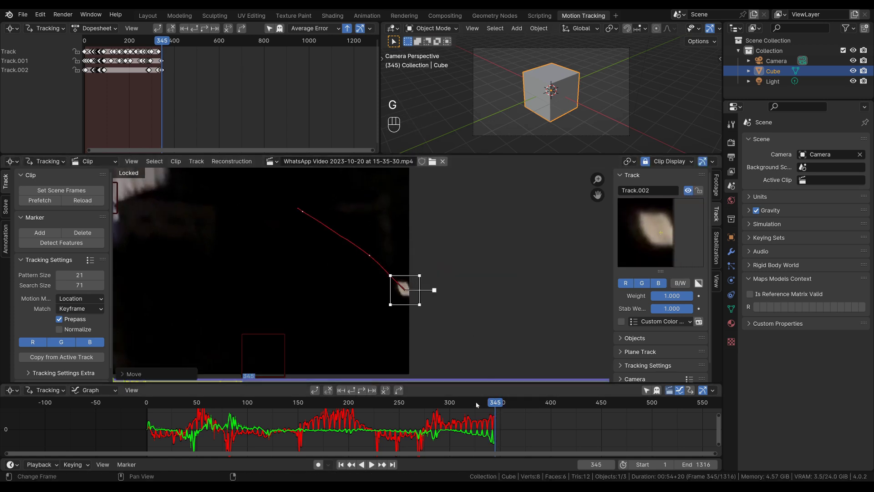
middle_click_drag(375, 259, 466, 351, "ctrl")
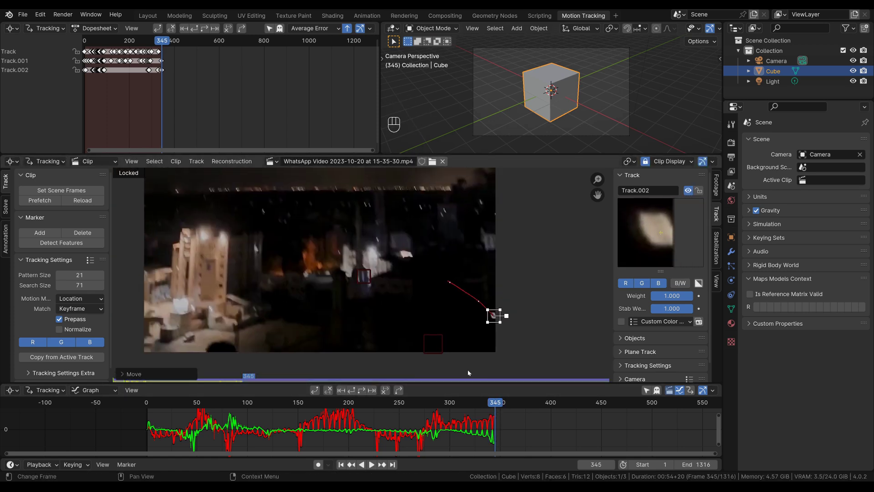
mouse_move(495, 401)
left_mouse_down()
mouse_move(356, 435)
mouse_move(496, 422)
left_mouse_up()
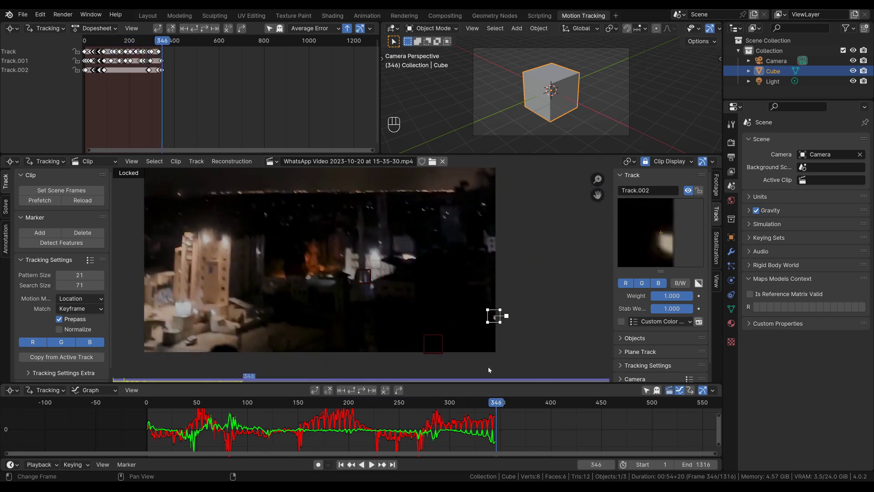
Scrub the footage between frame 349 and the start to review how the three tracks follow their lights
middle_click_drag(476, 298, 494, 279, "ctrl")
mouse_move(496, 406)
left_mouse_down()
mouse_move(433, 410)
mouse_move(500, 417)
left_mouse_up()
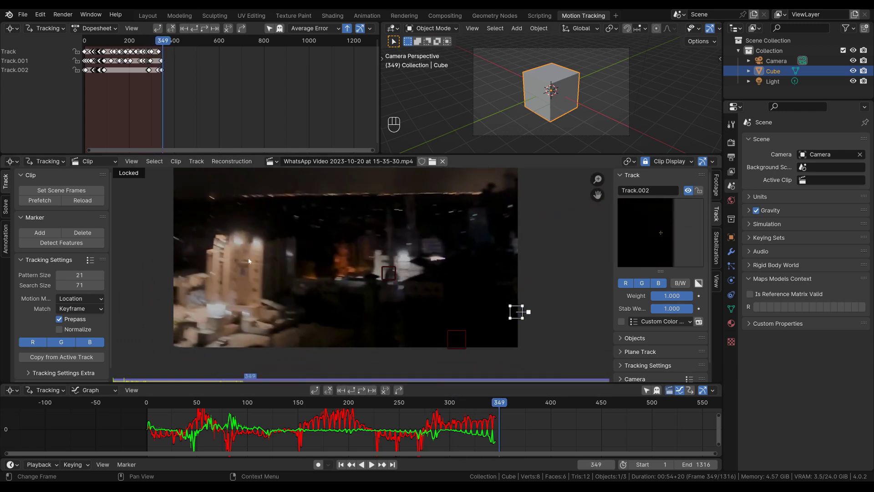
mouse_move(493, 402)
left_mouse_down()
mouse_move(480, 414)
mouse_move(497, 417)
mouse_move(490, 423)
mouse_move(264, 437)
mouse_move(320, 444)
mouse_move(496, 427)
mouse_move(316, 429)
left_mouse_up()
mouse_move(458, 406)
left_mouse_down()
mouse_move(464, 422)
mouse_move(412, 423)
mouse_move(465, 423)
mouse_move(145, 426)
left_mouse_up()
middle_click_drag(430, 254, 434, 285, "ctrl")
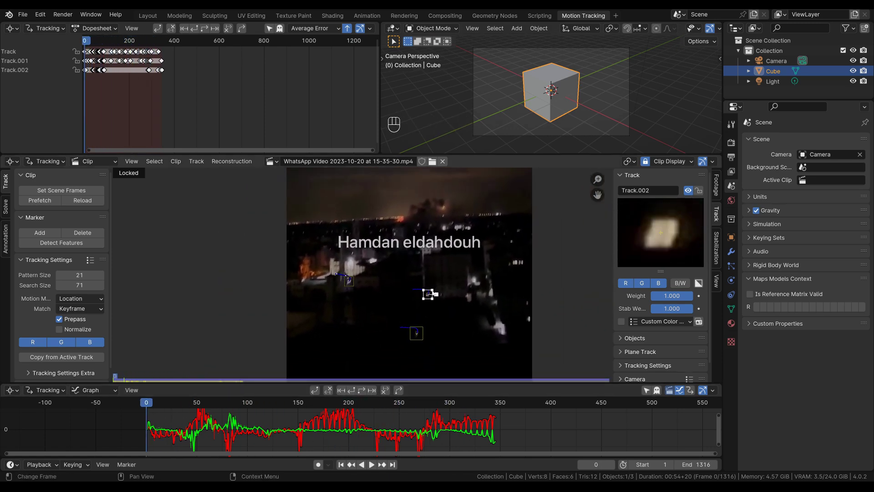
left_click_drag(218, 404, 419, 402)
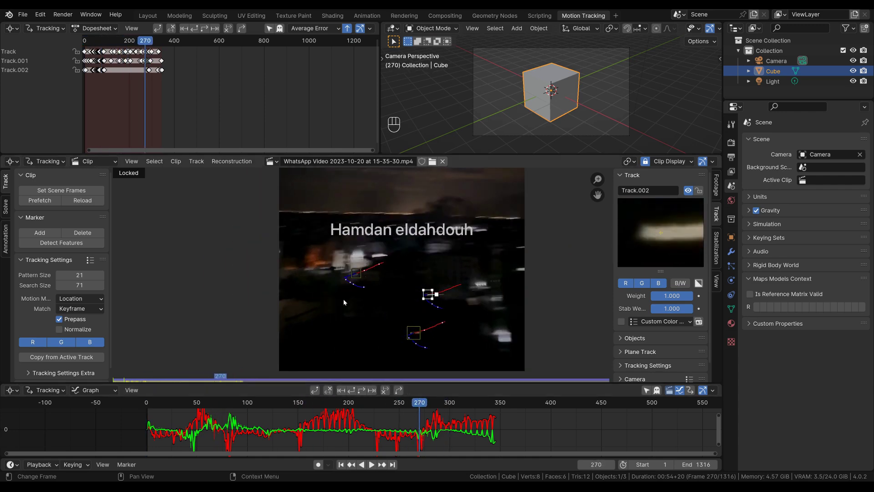
Solve the camera motion as a tripod shot, refining focal length, optical center and radial distortion
left_click(6, 205)
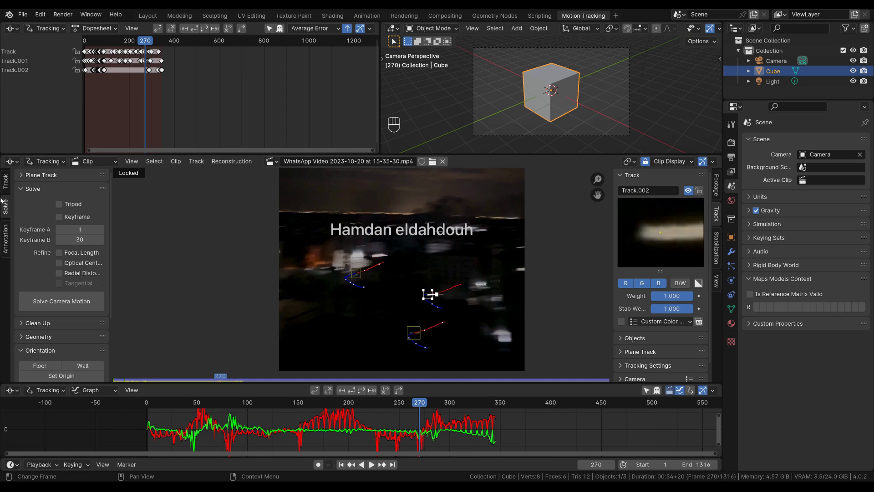
left_click(68, 206)
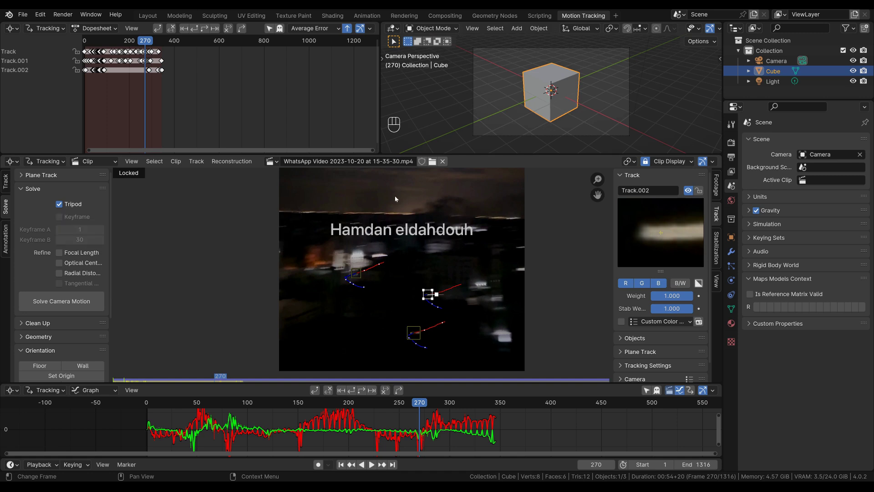
left_click_drag(397, 412, 245, 431)
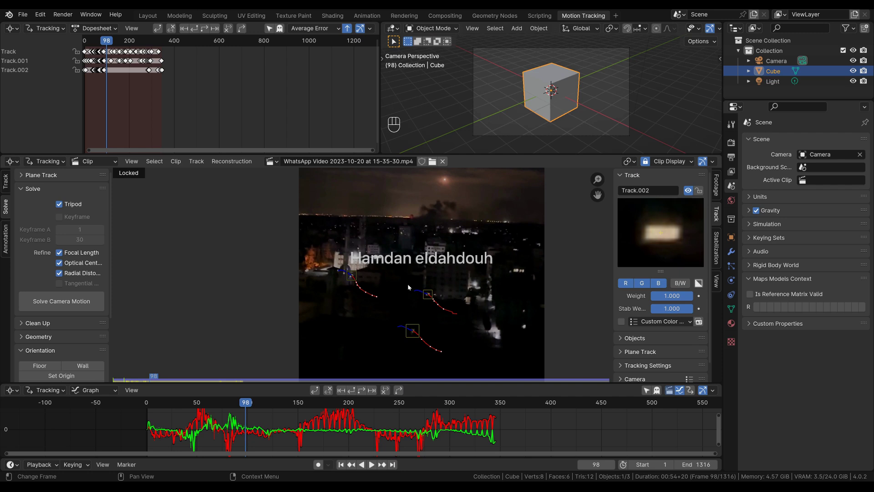
left_click(94, 305)
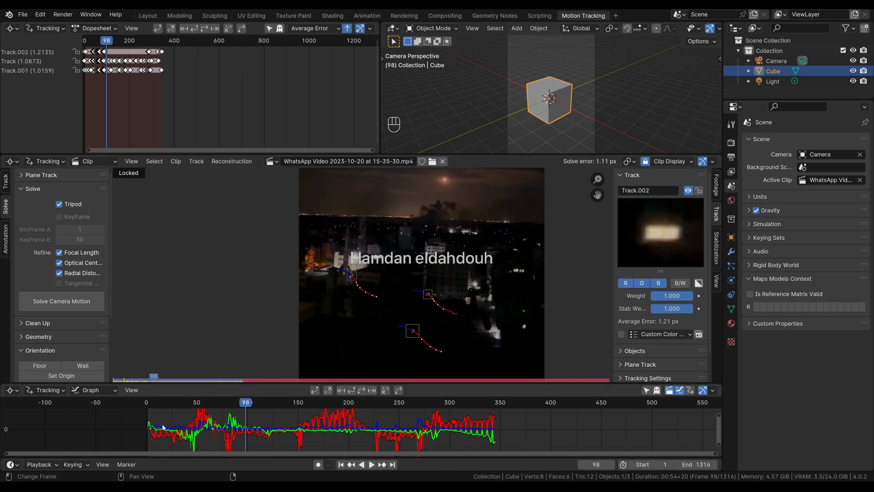
Go to the blurred section around frame 268 and select the third light's marker for a close-up correction
left_click_drag(262, 404, 418, 412)
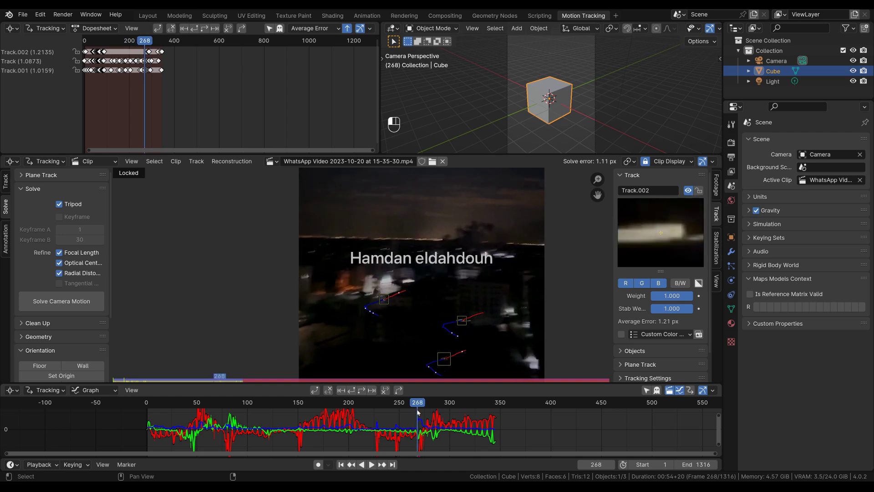
key("Right")
key("Down")
key("Right")
key("Left")
key("Right")
left_click_drag(453, 323, 453, 323)
middle_click_drag(479, 324, 447, 319, "ctrl")
scroll(451, 314, "up", 4, "ctrl")
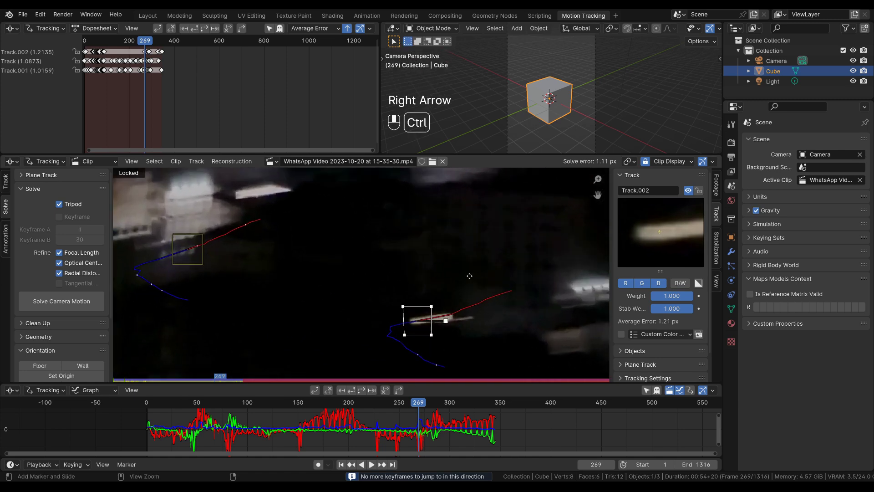
Compare the neighbouring frames and recentre the third light's marker on its streak at frame 268
key("Right")
key("Right")
key("Left")
key("Left")
key("Left")
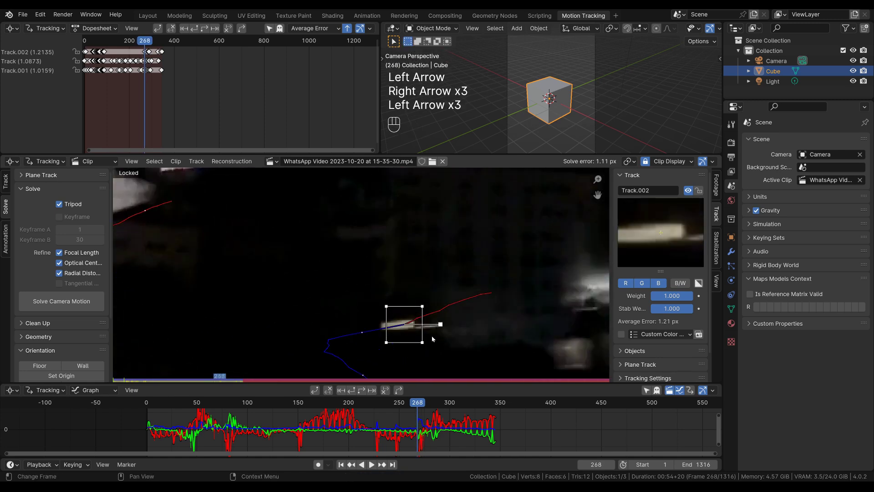
key("Left")
key("Right")
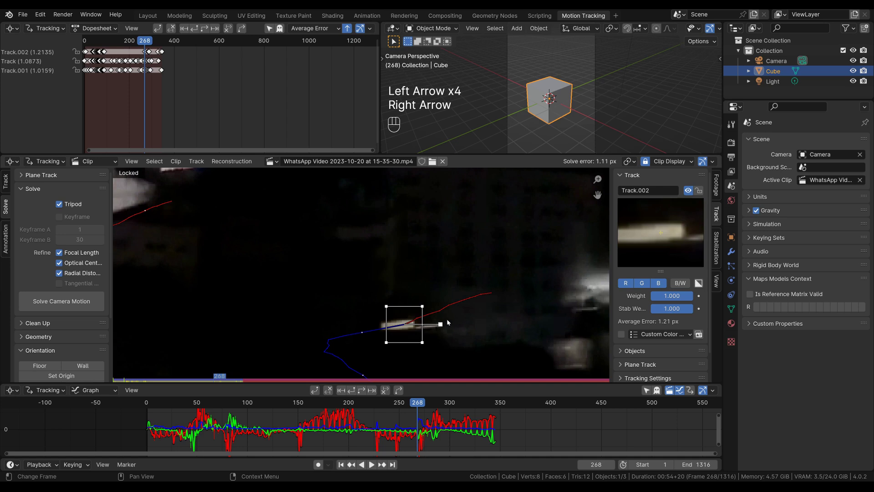
key("g")
left_click(382, 327, "shift")
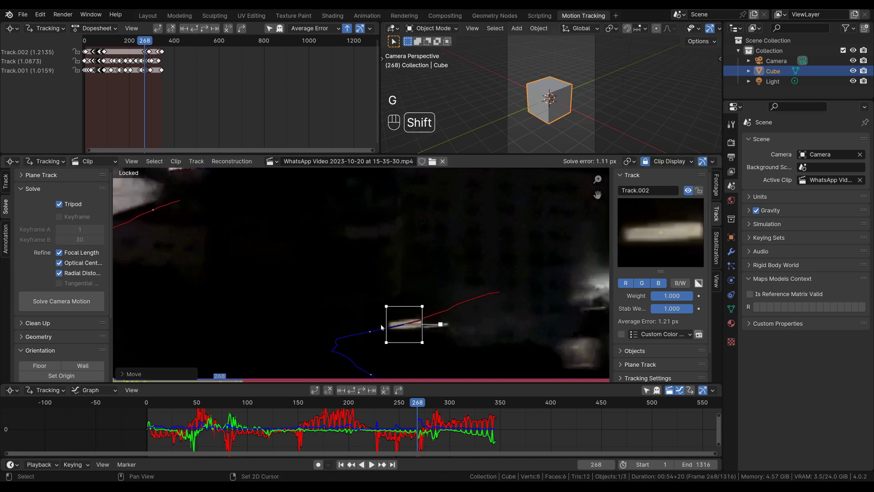
Recentre the third light's marker on the streaked light at frames 269, 270 and 271
key("Right")
key("g")
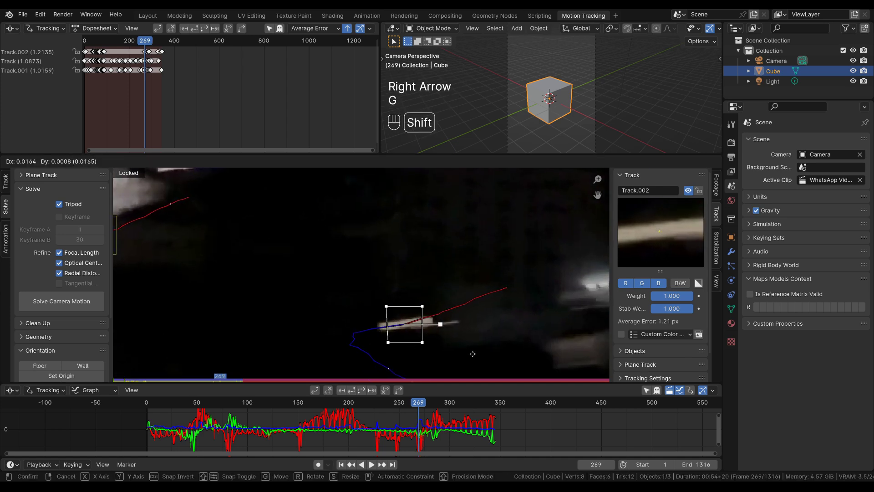
left_click(474, 342, "shift")
key("Right")
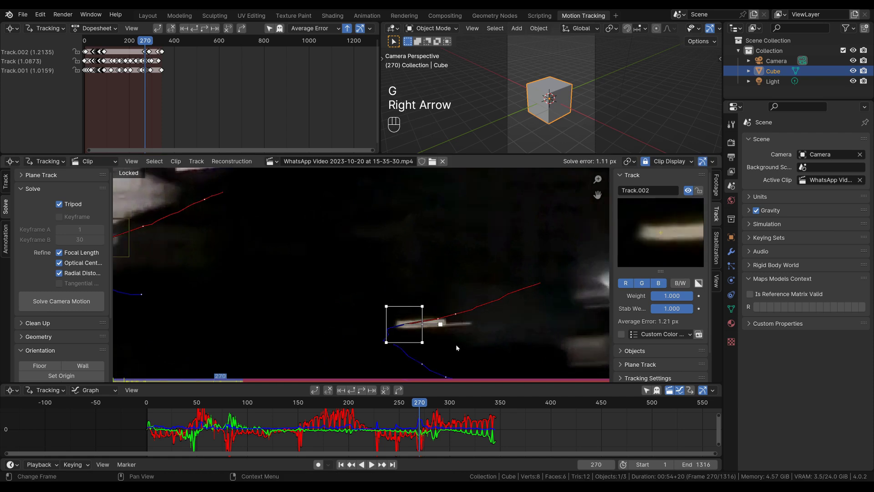
key("g")
left_click(459, 343, "shift")
key("Right")
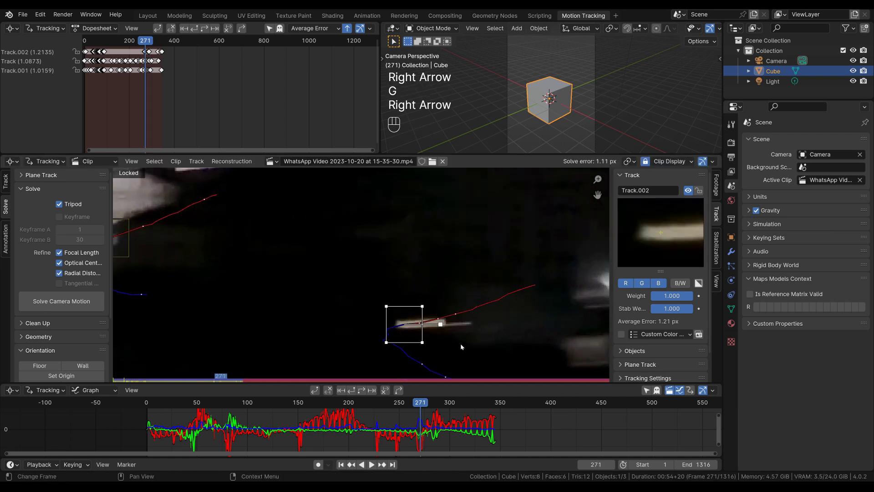
key("g")
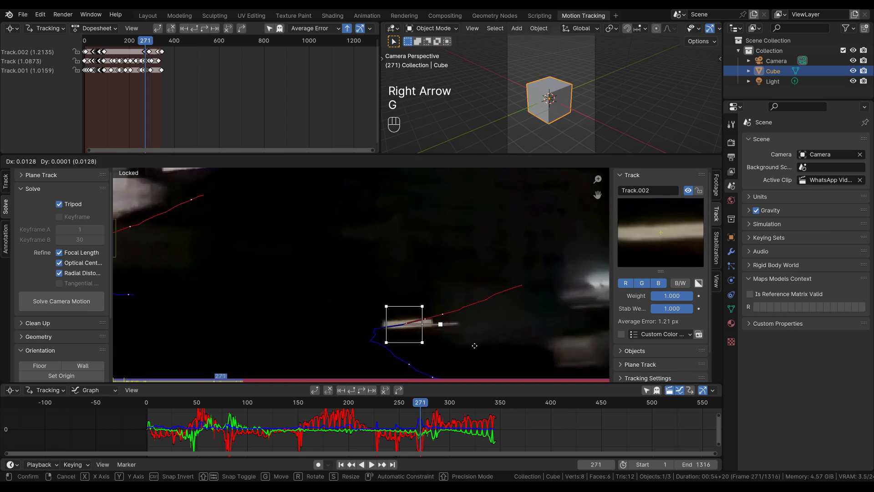
left_click(459, 346, "shift")
Recentre the third light's marker at frames 272 and 273, and check it at frame 274
key("Right")
key("g")
left_click(490, 343, "shift")
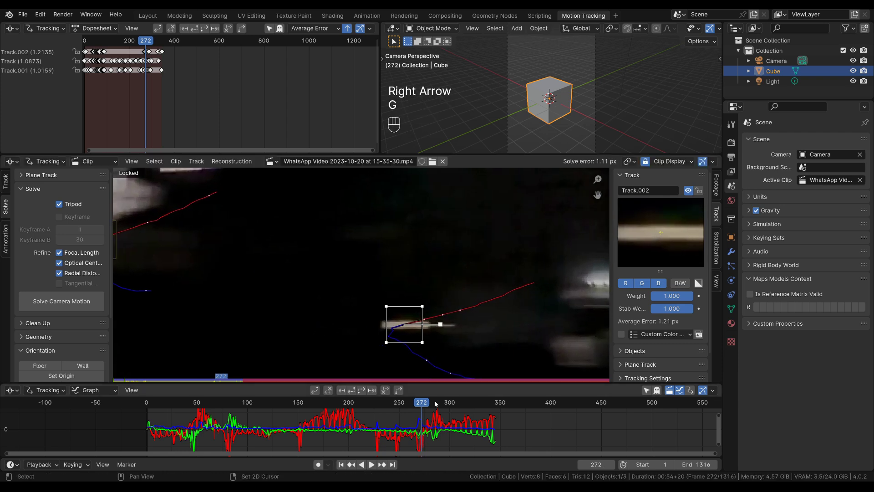
key("Right")
key("g")
left_click(432, 321, "shift")
key("Right")
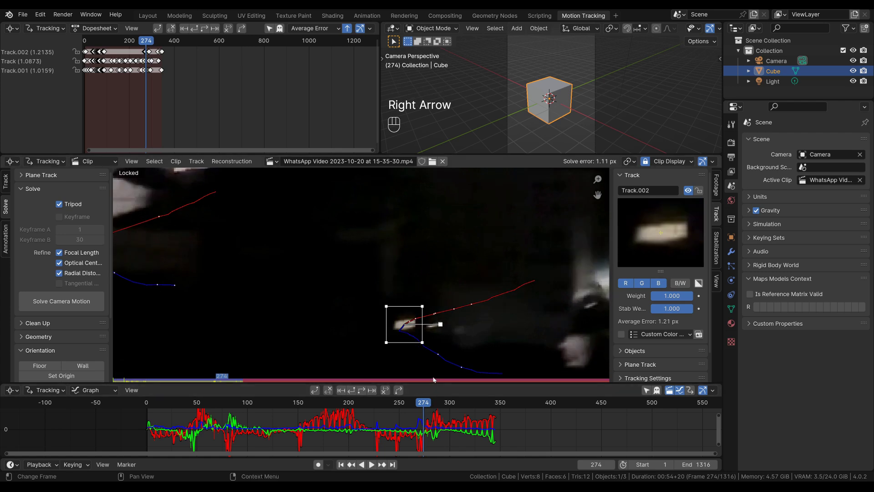
Solve the camera motion again with the corrected markers and inspect the tracks at frame 23
left_click(68, 303)
left_click_drag(424, 401, 169, 431)
middle_click_drag(344, 302, 360, 379, "ctrl")
middle_click_drag(363, 320, 385, 285, "shift")
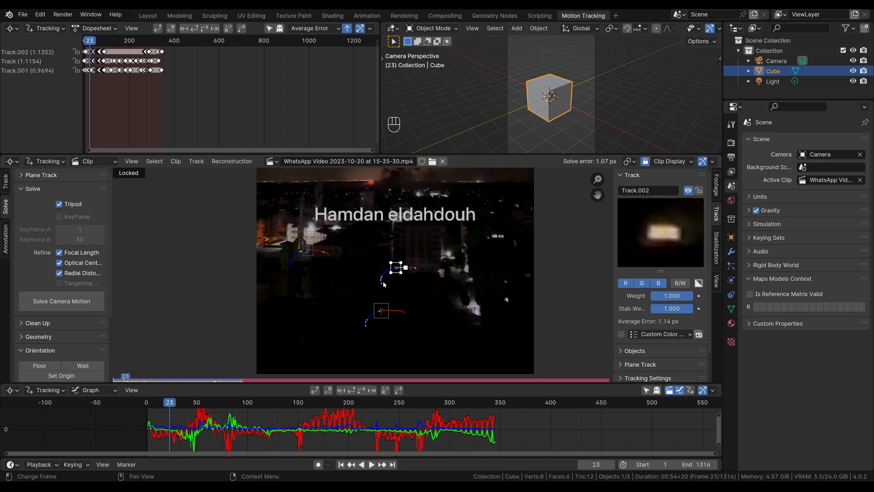
Set the clip as the camera background, set up the tracking scene, and preview the motion in an enlarged 3D view
scroll(83, 318, "down", 5)
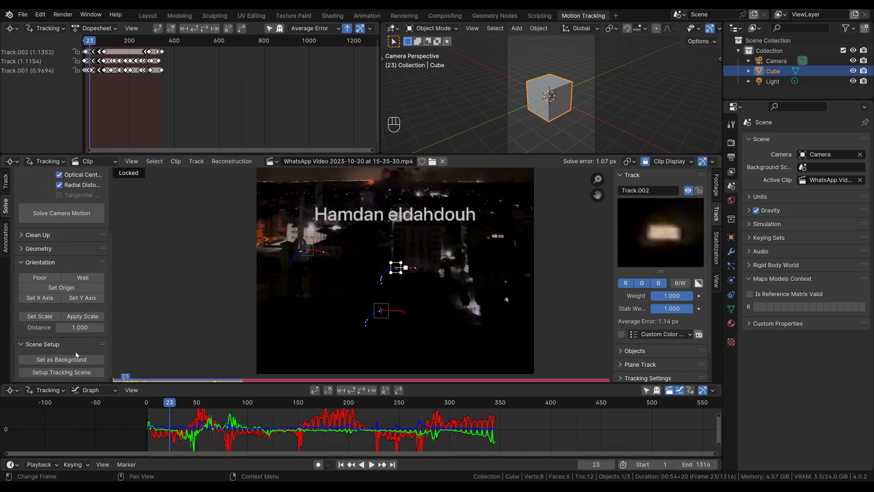
left_click(73, 362)
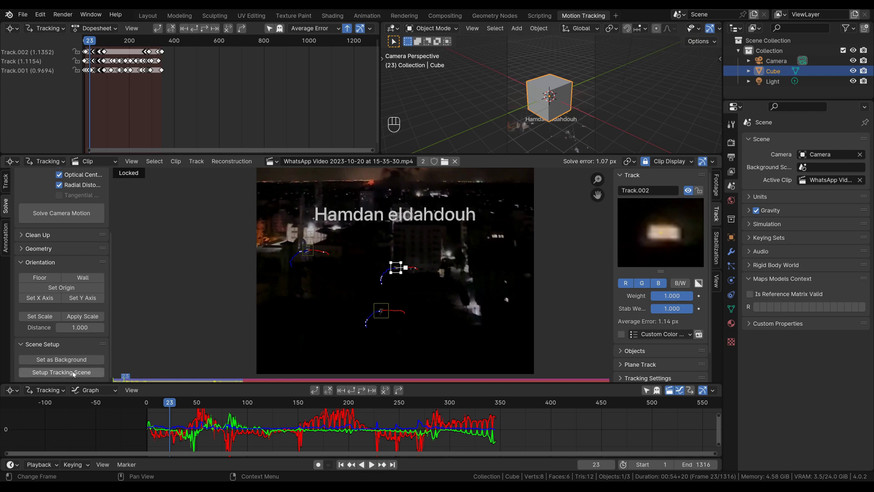
left_click(74, 373)
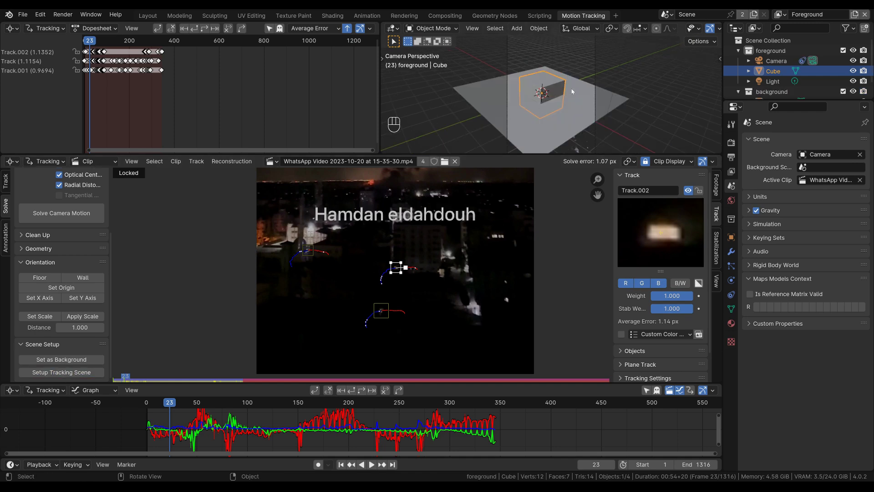
left_click_drag(523, 155, 518, 196)
left_click_drag(176, 403, 223, 403)
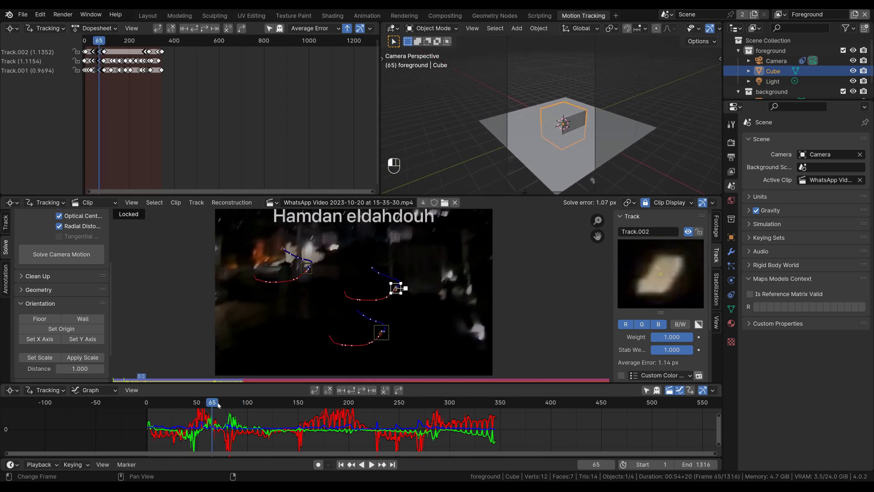
Set the camera's background clip to Front depth, Crop frame method and 0.825 opacity
left_click(595, 79)
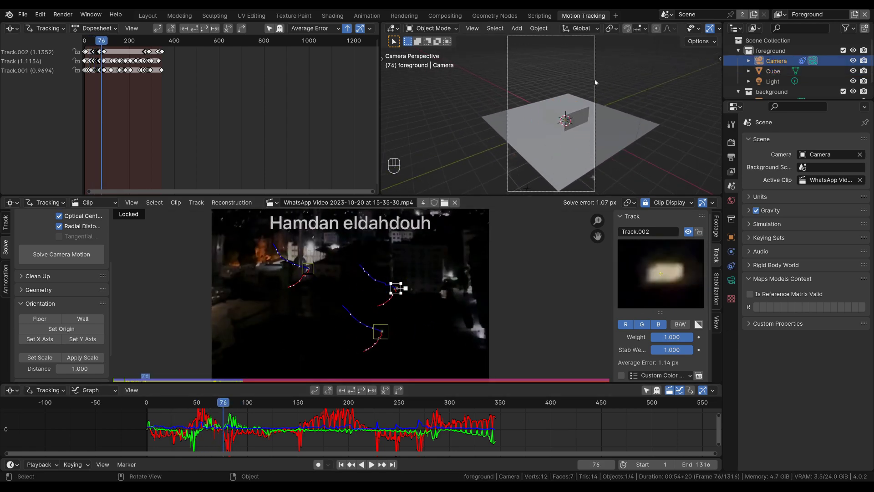
left_click(732, 281)
left_click(749, 310)
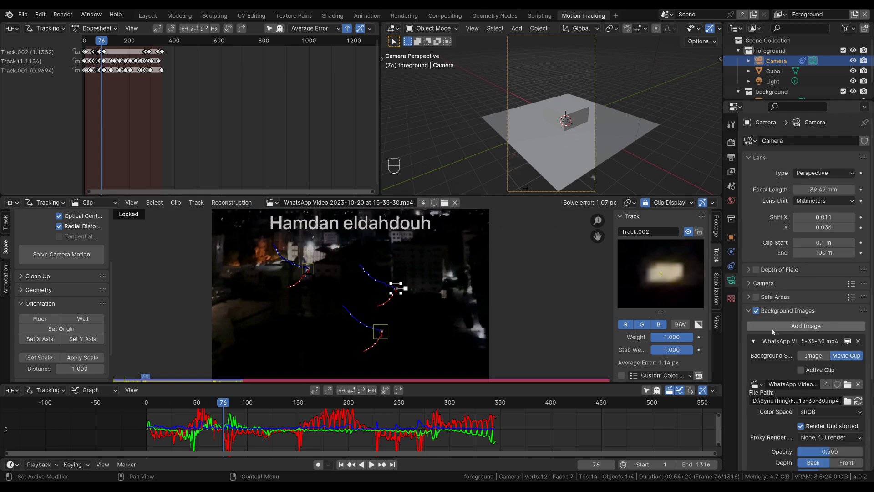
scroll(819, 346, "down", 5)
left_click(854, 347)
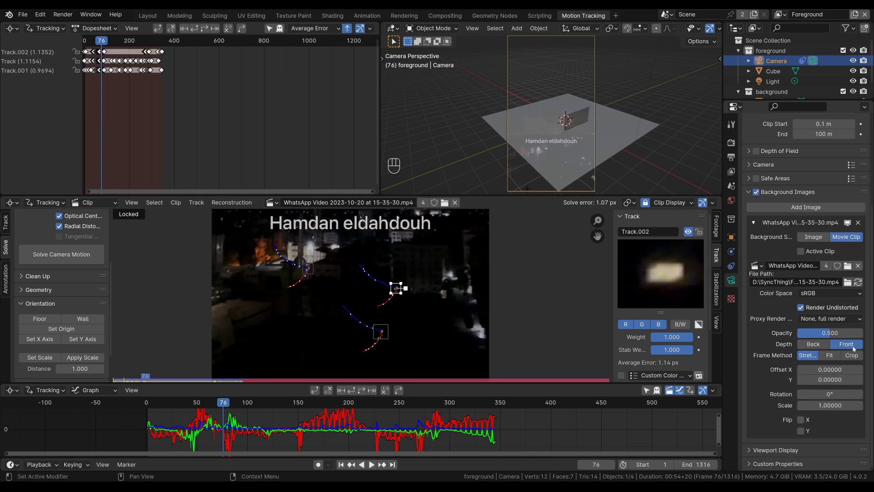
left_click(852, 357)
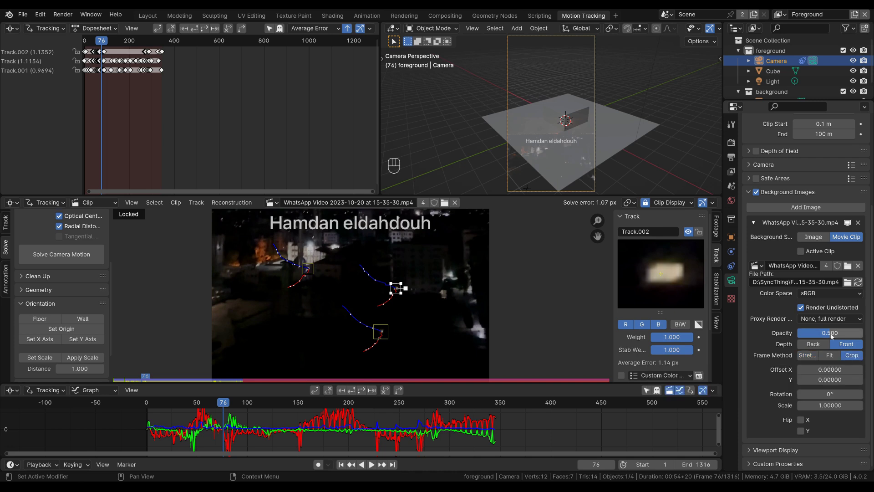
left_click_drag(834, 336, 855, 337)
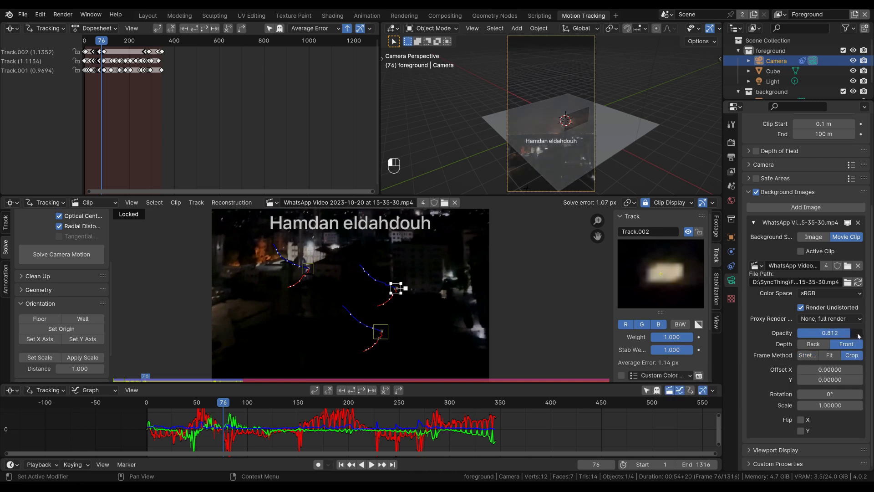
Scrub to frame 189 and compare the full clip with the overlay in the camera view
left_click_drag(227, 403, 337, 412)
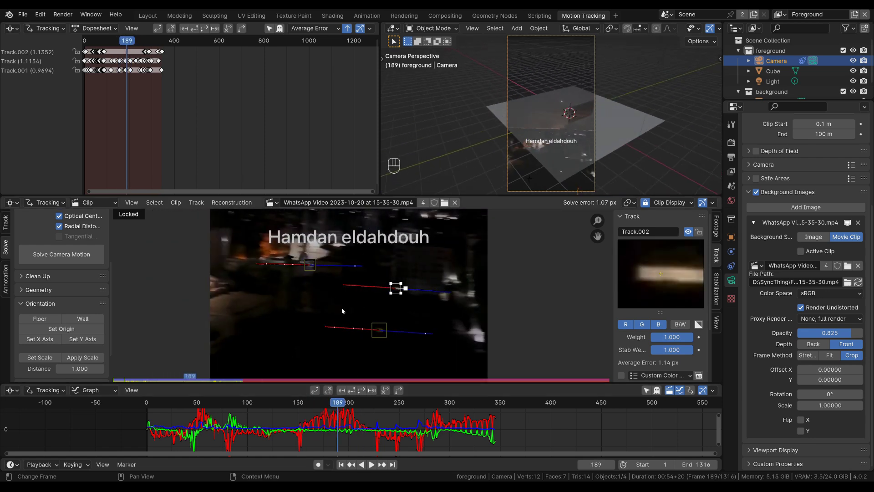
scroll(422, 261, "down", 2)
middle_click_drag(422, 260, 428, 329, "shift")
middle_click_drag(427, 328, 398, 356, "ctrl")
middle_click_drag(425, 271, 456, 293, "shift")
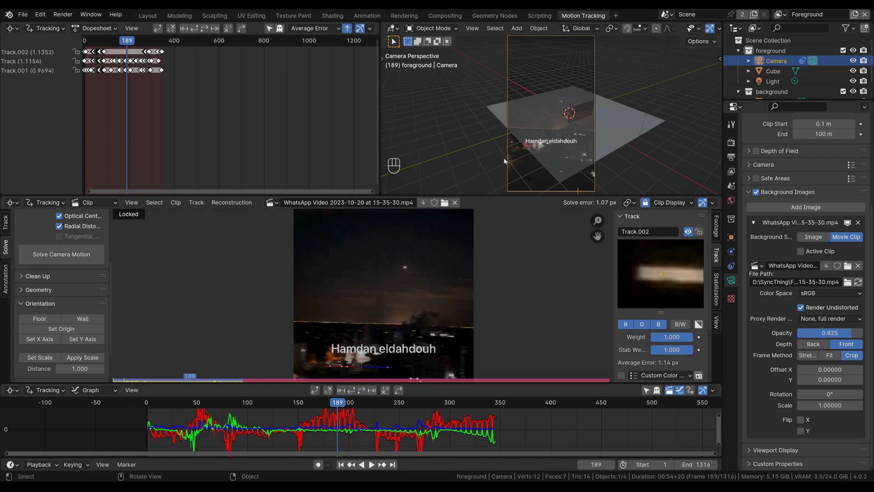
Check the output resolution and set the camera's focal length to 22.21 mm
left_click(732, 157)
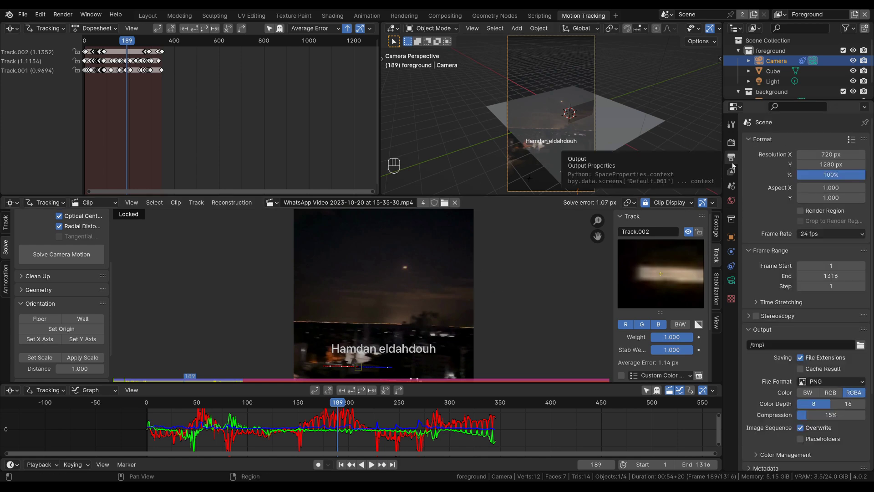
left_click(731, 281)
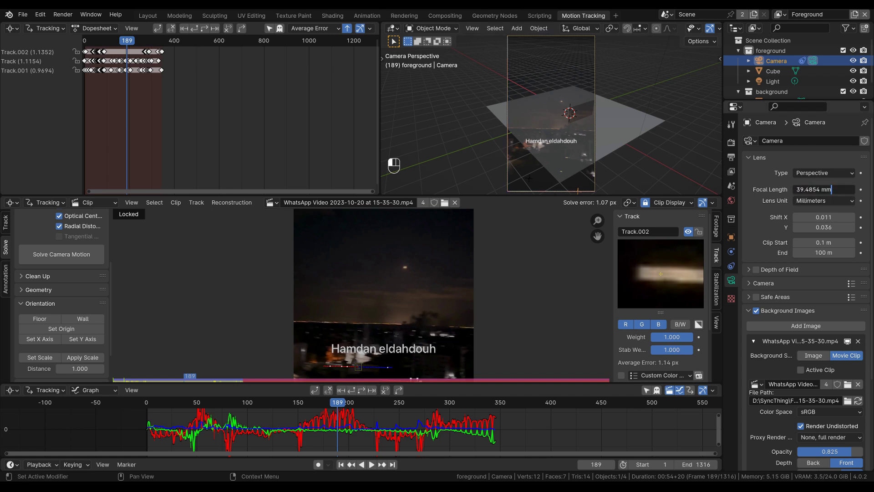
key("shift")
key("Return")
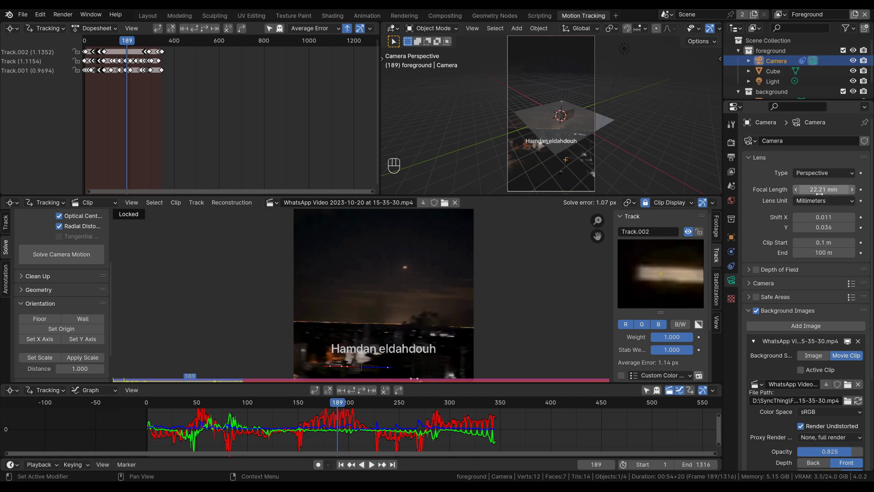
Check the motion by scrubbing, and at frame 200 tilt the camera about its local X axis to match the footage's horizon
left_click_drag(344, 402, 285, 410)
middle_click_drag(546, 162, 546, 123, "ctrl")
left_click_drag(296, 405, 349, 385)
middle_click_drag(631, 116, 634, 162, "ctrl")
middle_click_drag(596, 123, 624, 148, "shift")
middle_click_drag(612, 146, 653, 119, "shift")
key("r")
key("x")
key("x")
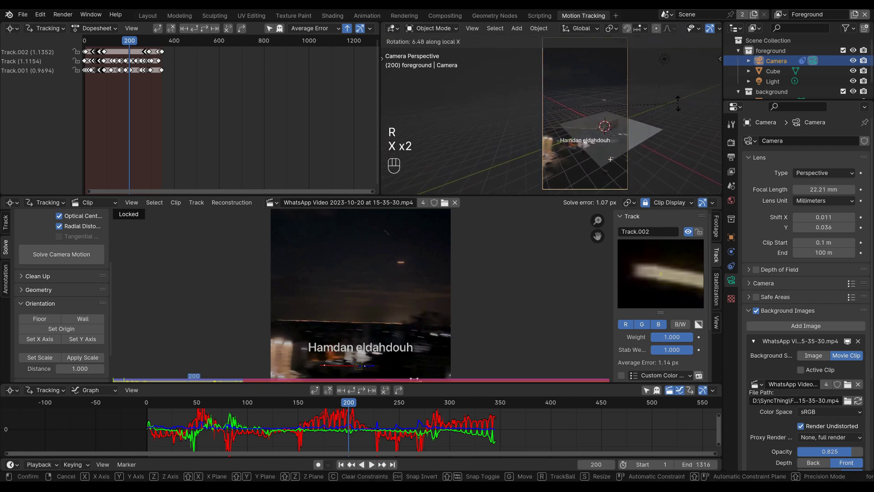
left_click(663, 71)
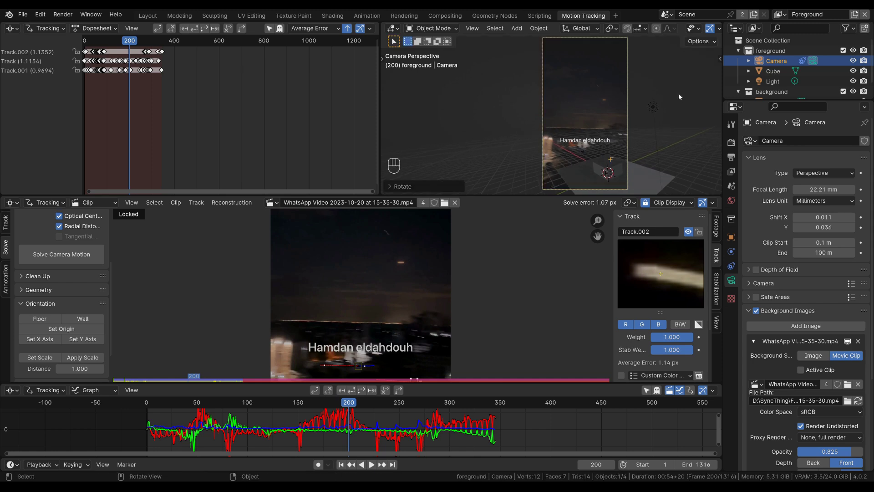
Roll the camera within its view to match the footage's horizon at frame 200, and scrub to frame 228 to check the alignment
key("r")
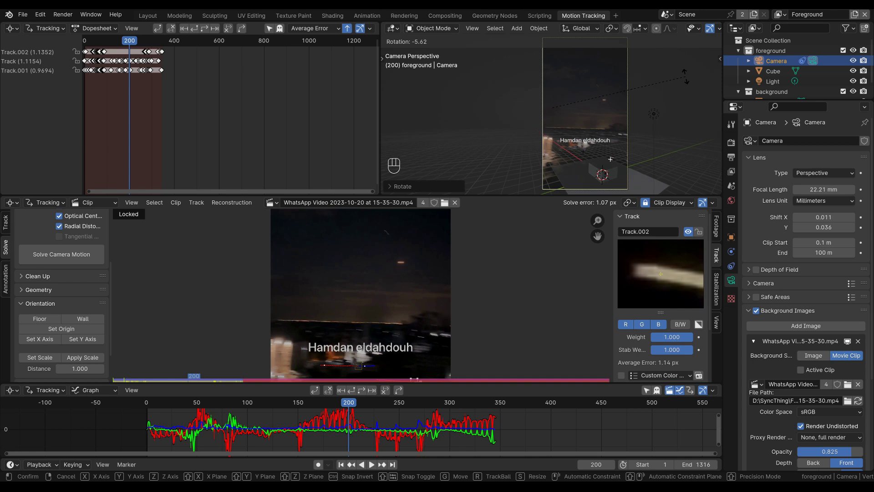
left_click(685, 77)
left_click_drag(353, 400, 377, 422)
Reposition the Track.002 marker onto its light streak at frame 228
middle_click_drag(389, 365, 458, 335)
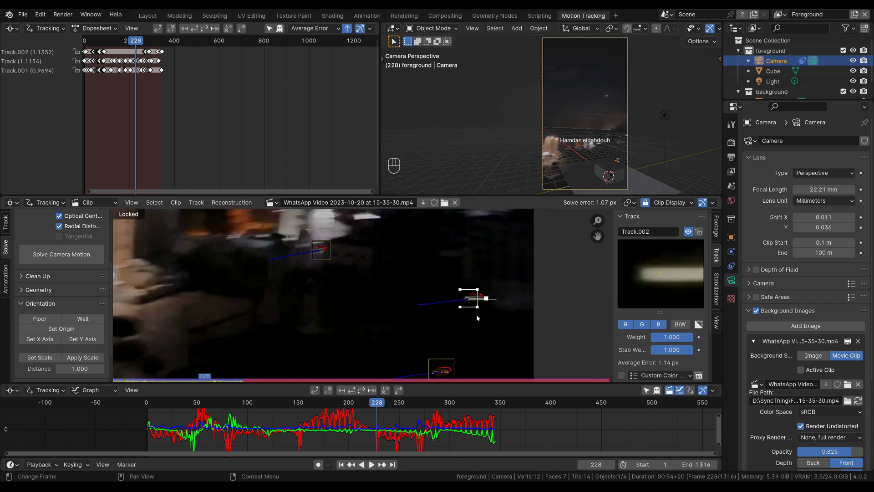
left_click(491, 324)
middle_click_drag(485, 304, 479, 326, "ctrl")
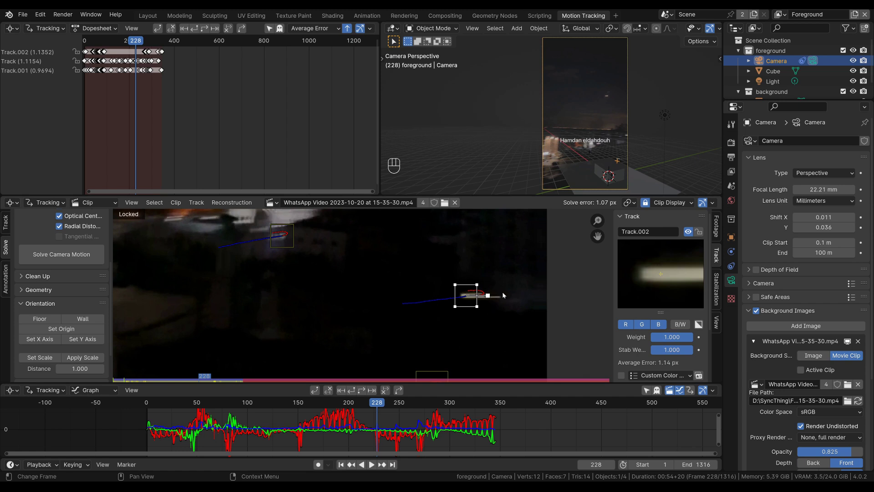
key("g")
left_click(506, 295, "shift")
middle_click_drag(432, 328, 447, 270, "shift")
middle_click_drag(403, 222, 474, 293, "shift")
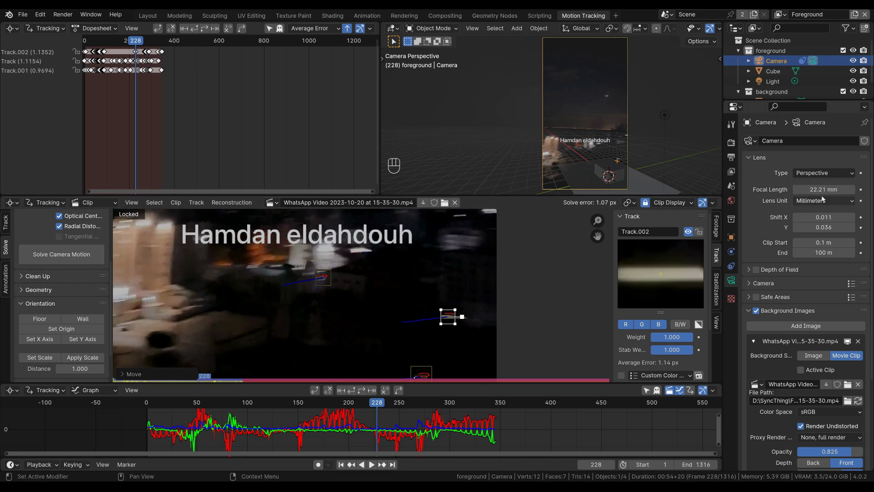
Copy the camera's focal length, solve the camera motion again, and restore the focal length to 22.2105 mm
key("ctrl")
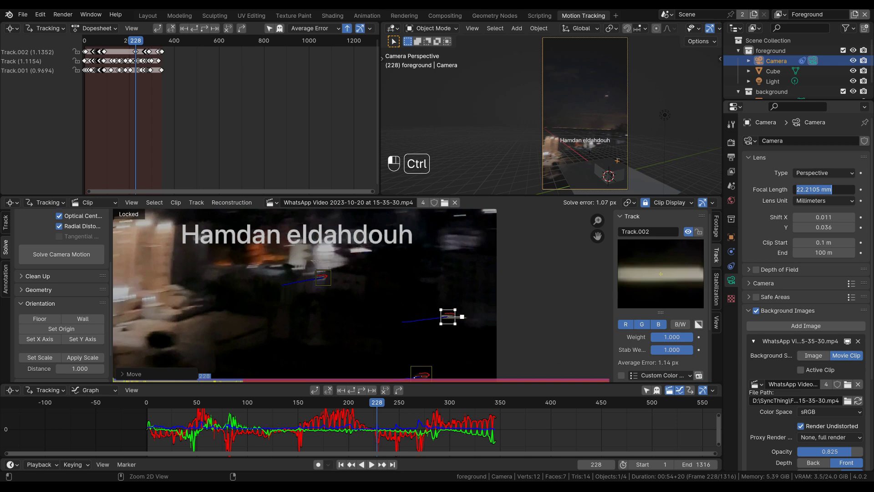
key("Escape")
left_click(80, 259)
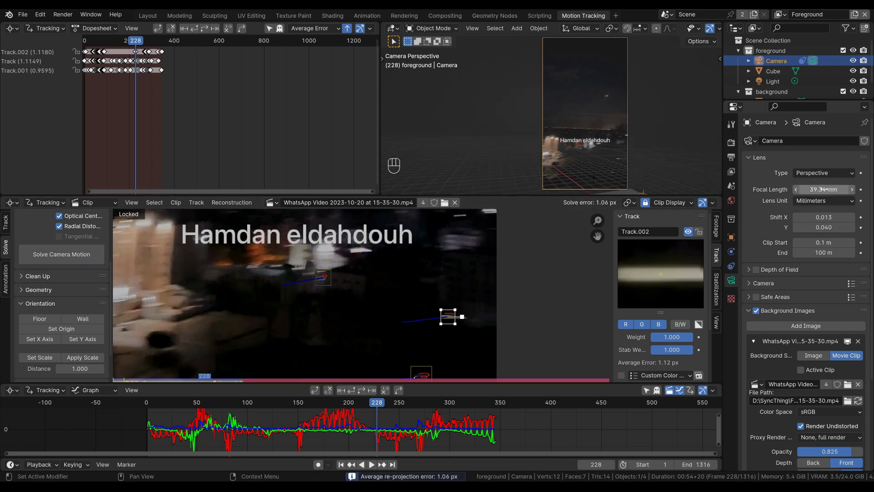
type("22.2105 mm")
key("Return")
Locate the drift around frames 267 to 270 and reposition the Track.001 marker onto its feature at frame 268
left_click_drag(373, 403, 418, 438)
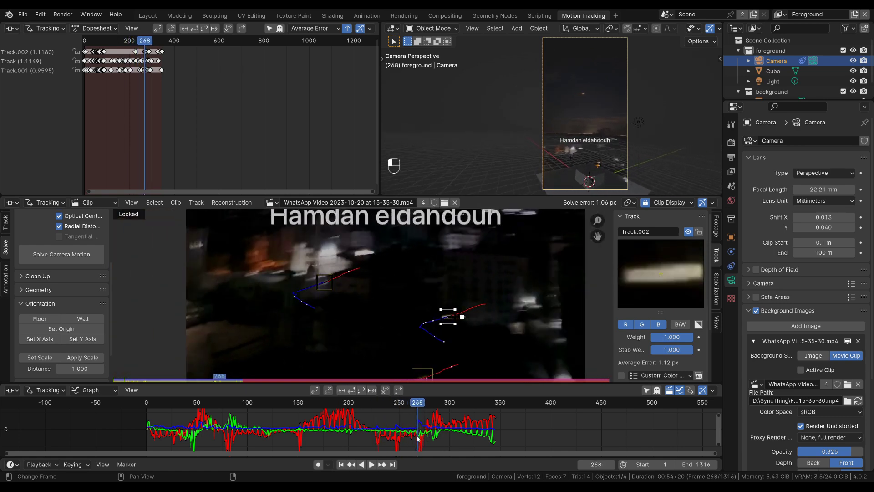
middle_click_drag(318, 284, 339, 244, "ctrl")
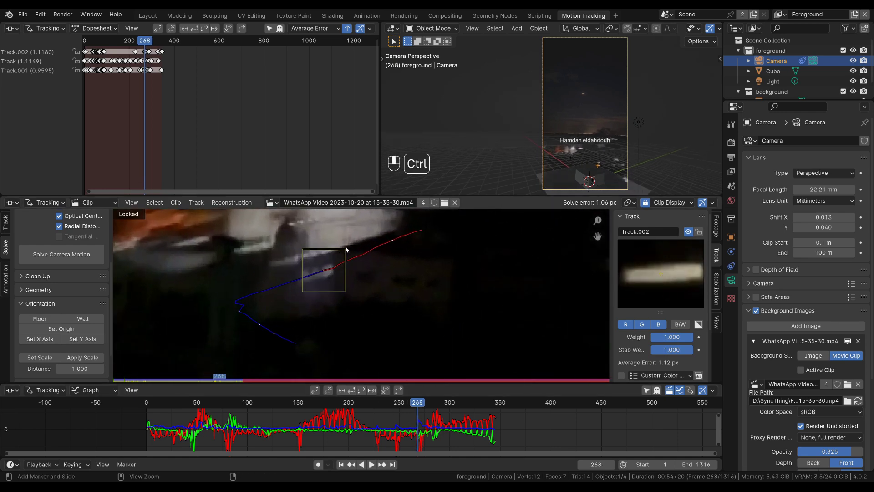
left_click_drag(418, 403, 420, 403)
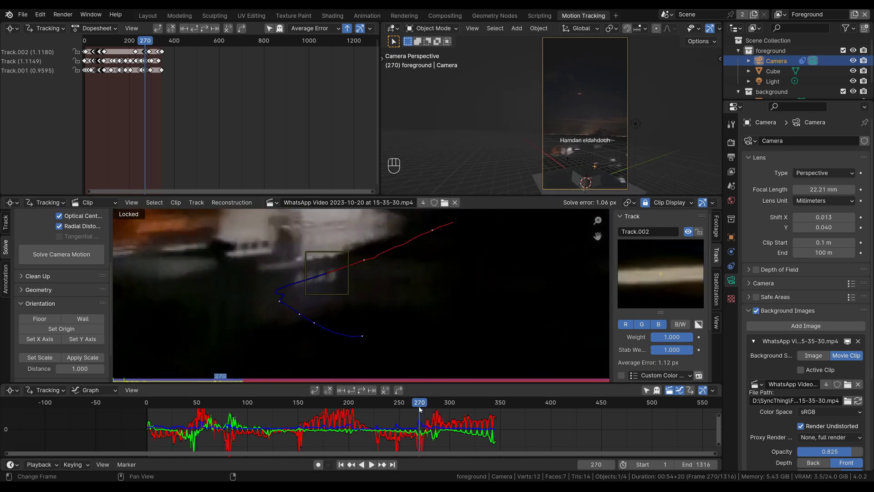
key("Left")
key("Left")
key("Left")
key("Right")
left_click(344, 288)
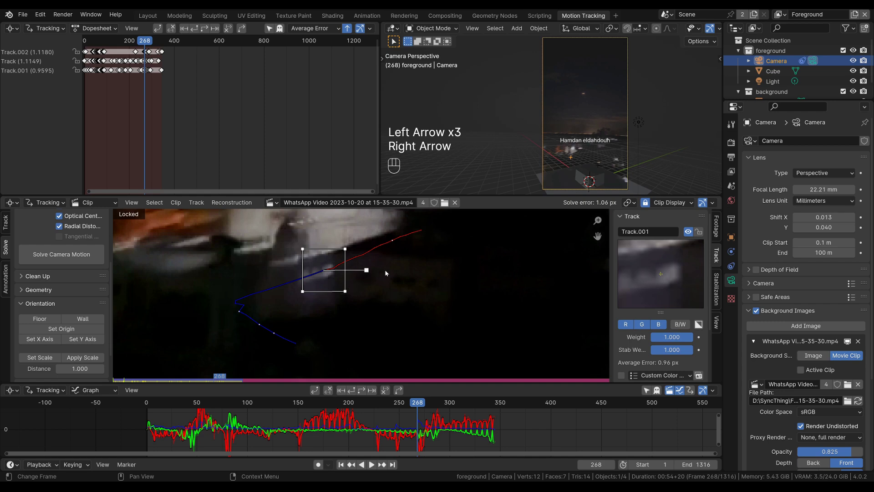
key("g")
left_click(372, 280)
Correct the position of the Track.001 marker at frames 269 and 270
key("Right")
key("g")
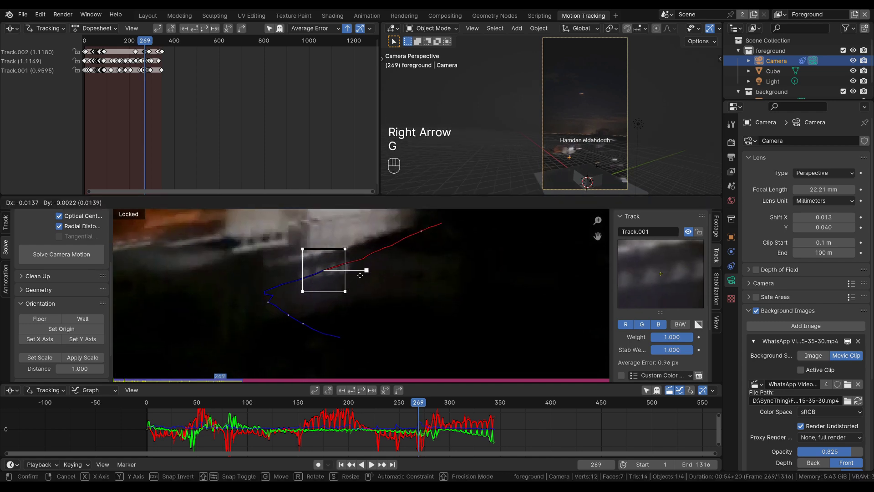
left_click(362, 275)
key("Right")
key("g")
left_click(359, 272)
Correct the Track.001 marker at frames 271 and 272, and solve the camera motion again
key("Right")
key("h")
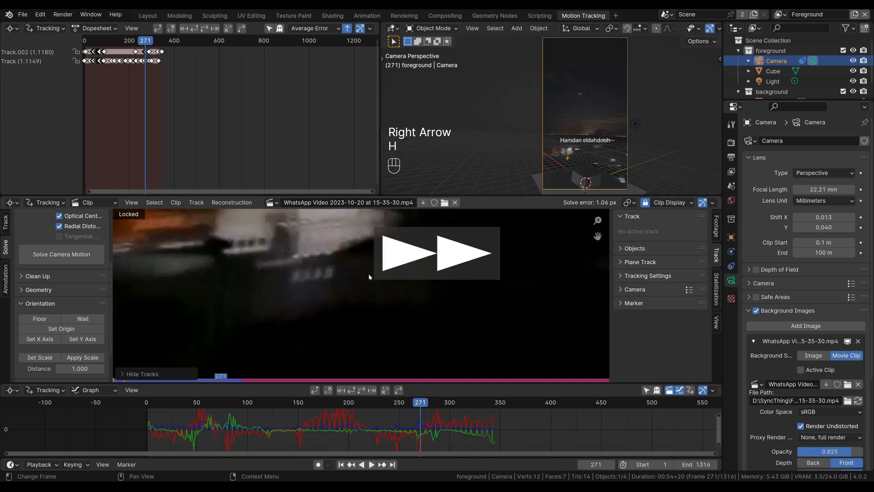
key("ctrl+z")
key("g")
left_click(358, 275)
key("Right")
key("g")
left_click(360, 275)
key("Right")
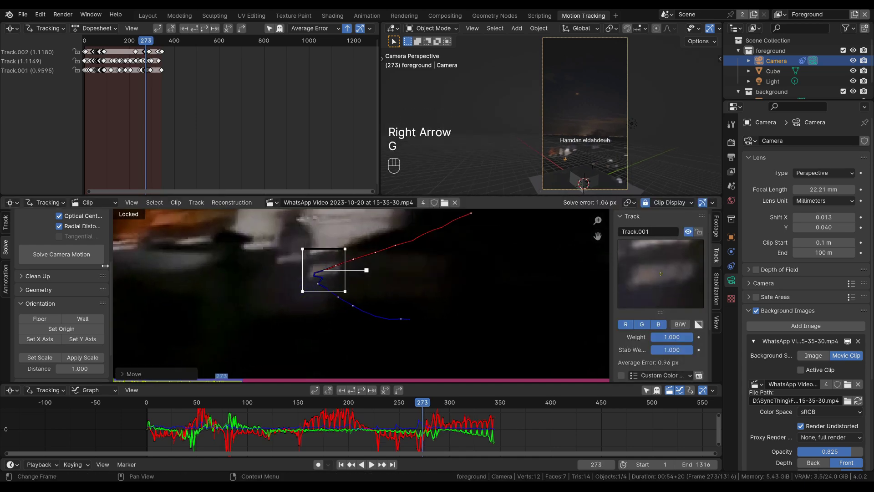
left_click(82, 258)
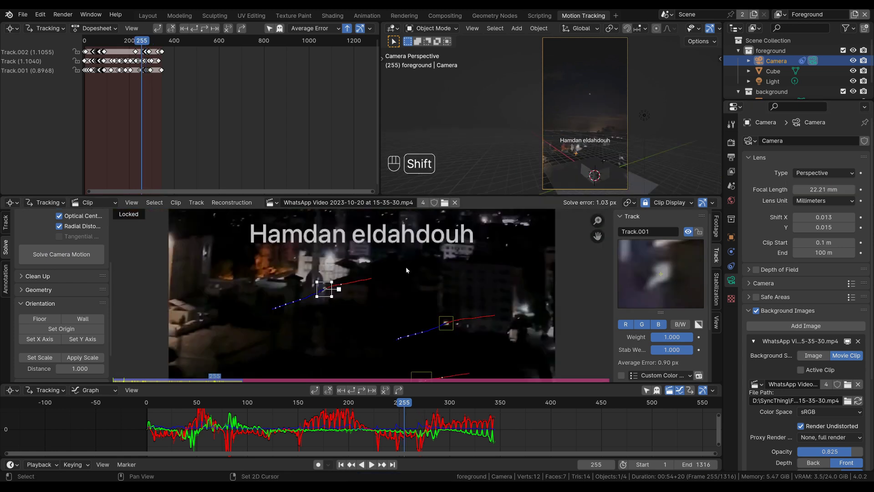
middle_click_drag(401, 267, 423, 276, "shift")
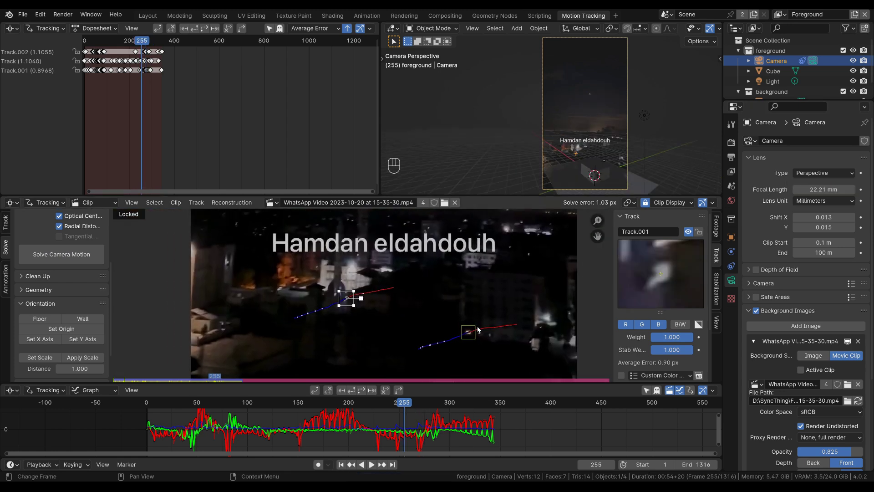
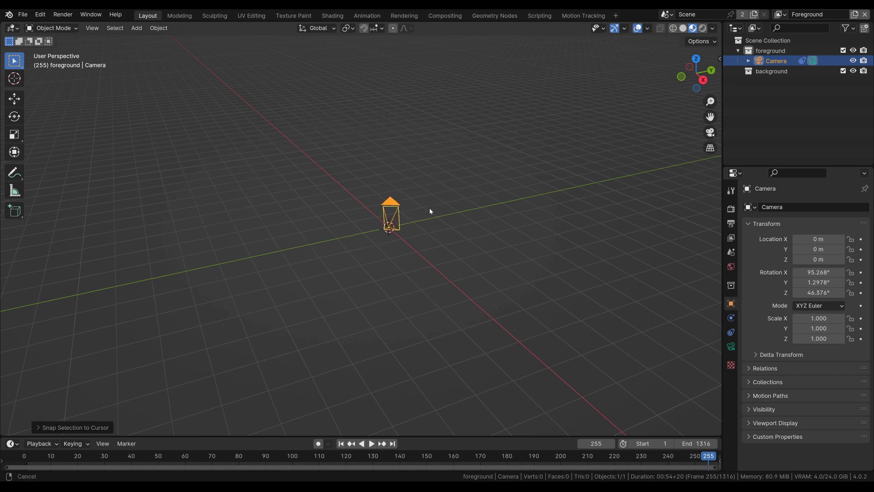
Raise the camera 5 m along the global Z axis from the world origin
middle_click_drag(429, 211, 426, 228)
key("g")
key("z")
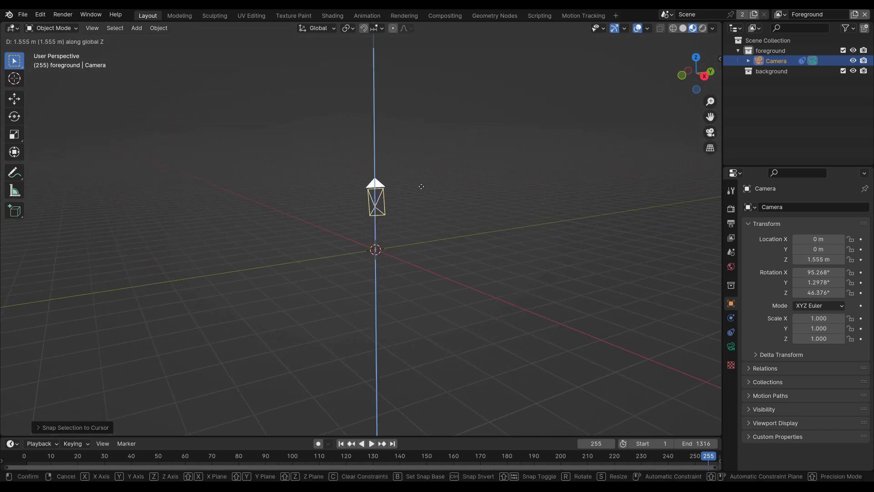
type("5")
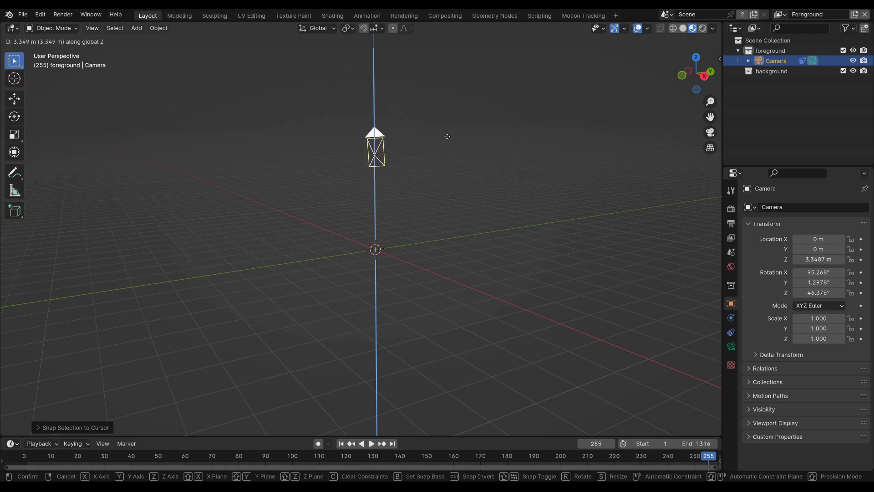
key("Return")
Snap the 3D cursor to the selected camera
middle_click_drag(447, 133, 441, 94)
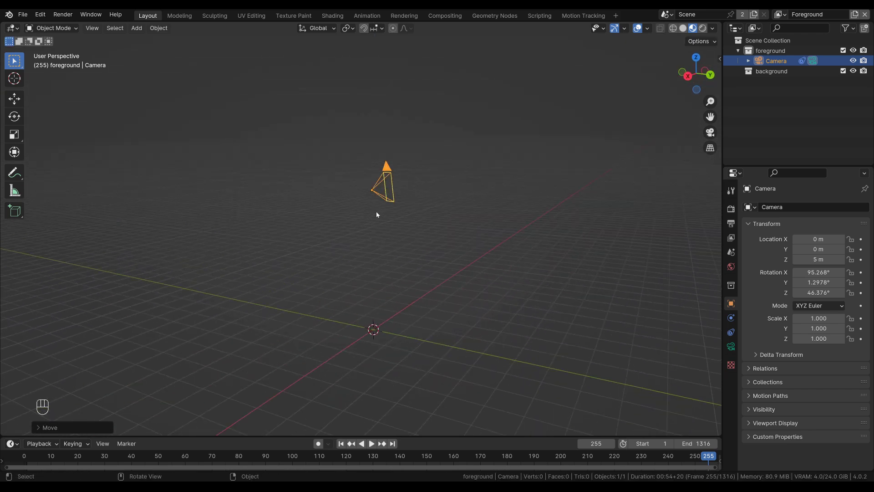
middle_click_drag(407, 195, 398, 177, "shift")
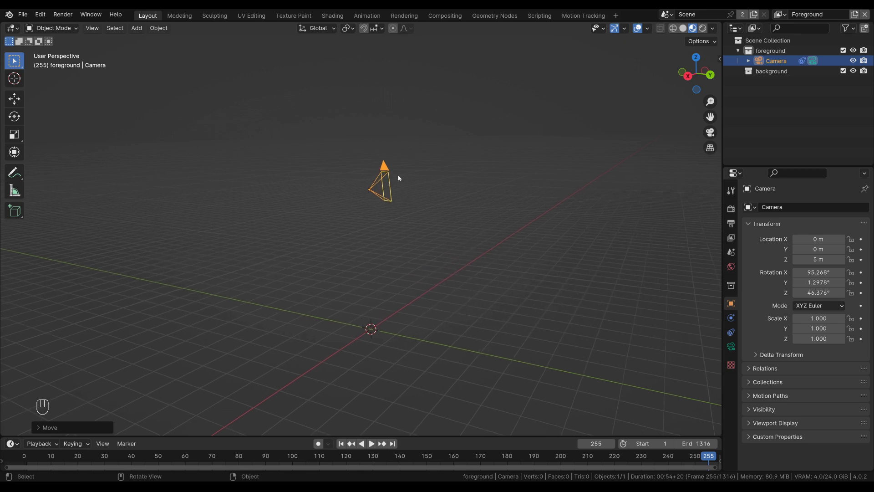
key("shift+s")
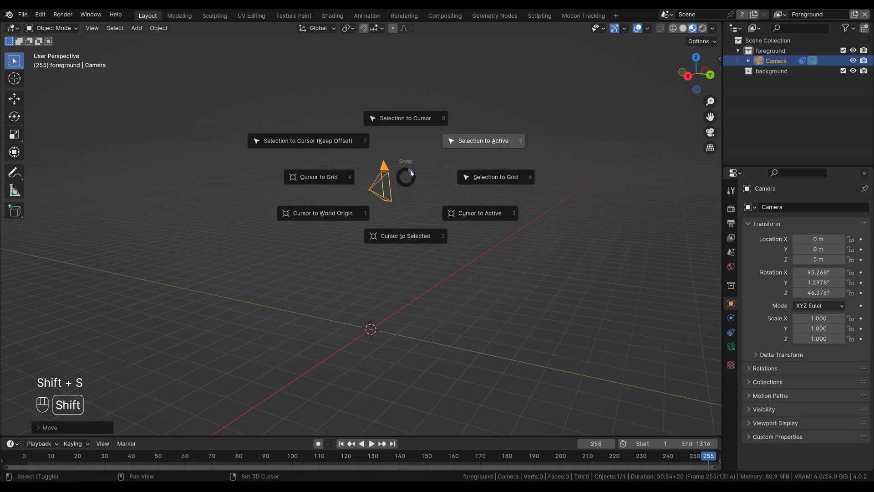
left_click(408, 233)
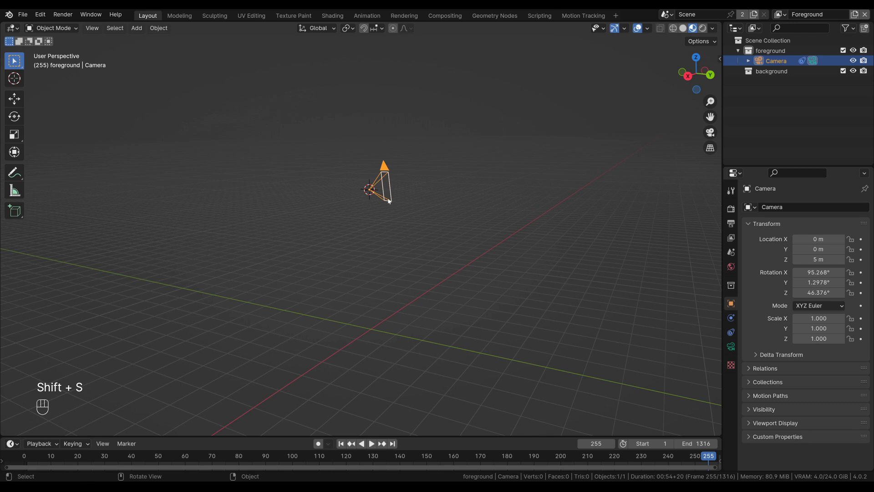
Add a UV sphere at the 3D cursor and scale its mesh by 5 in Edit Mode
key("shift+a")
mouse_move(387, 207)
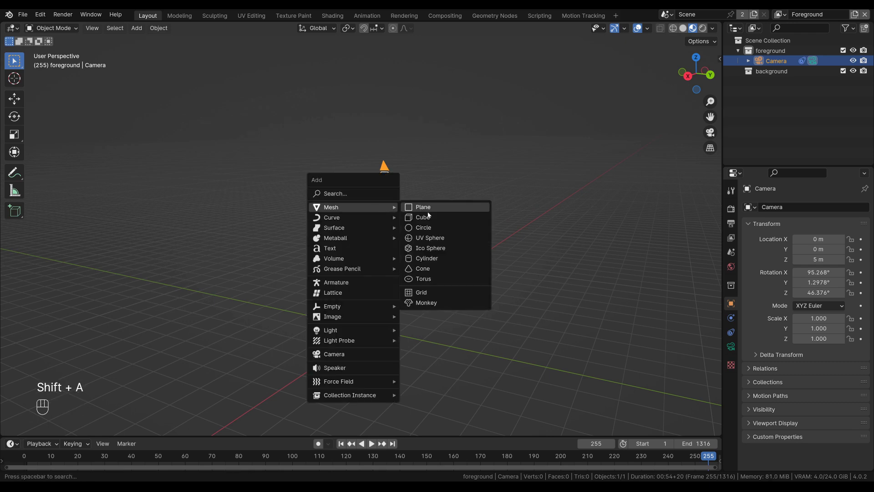
left_click(430, 238)
key("Tab")
key("s")
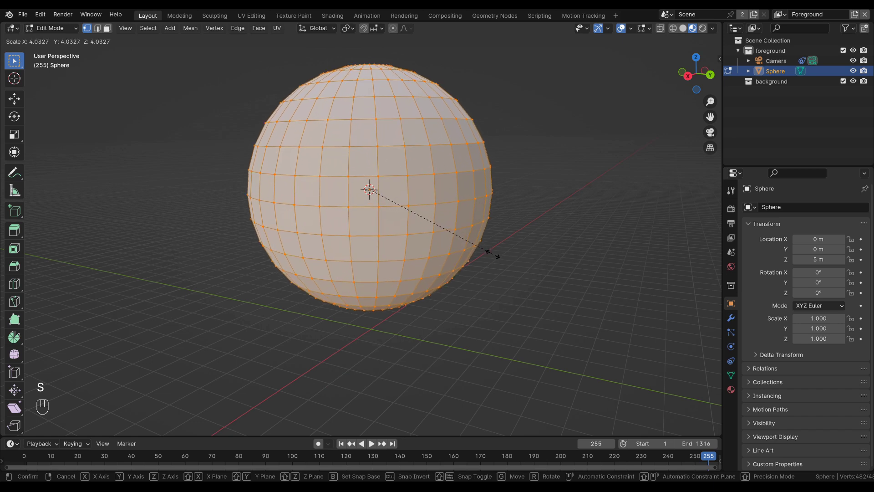
key("KP_5")
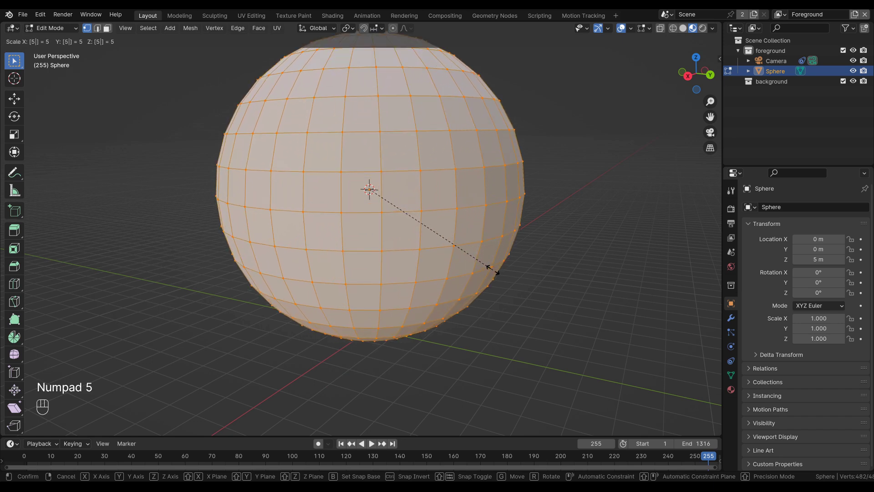
left_click(484, 265)
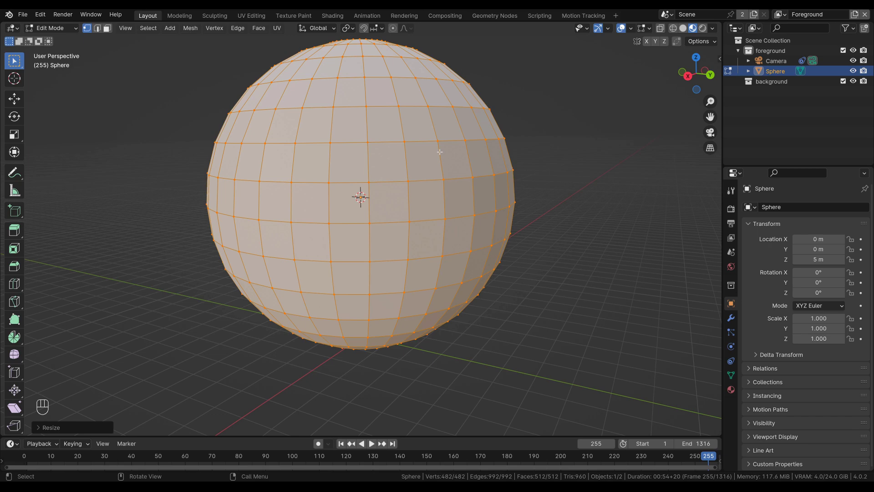
From the top view, delete the sphere's vertices on the negative Y side to leave a half sphere, and return to Object Mode
left_click(695, 58)
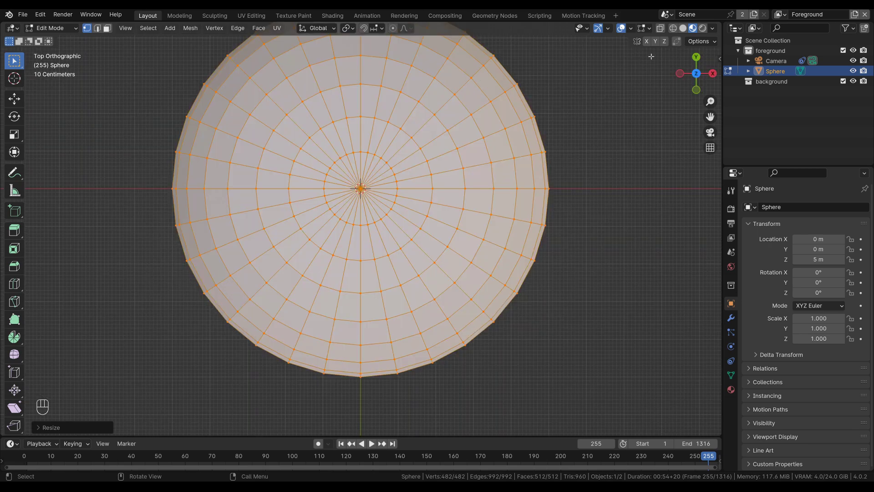
middle_click_drag(576, 124, 572, 142, "ctrl")
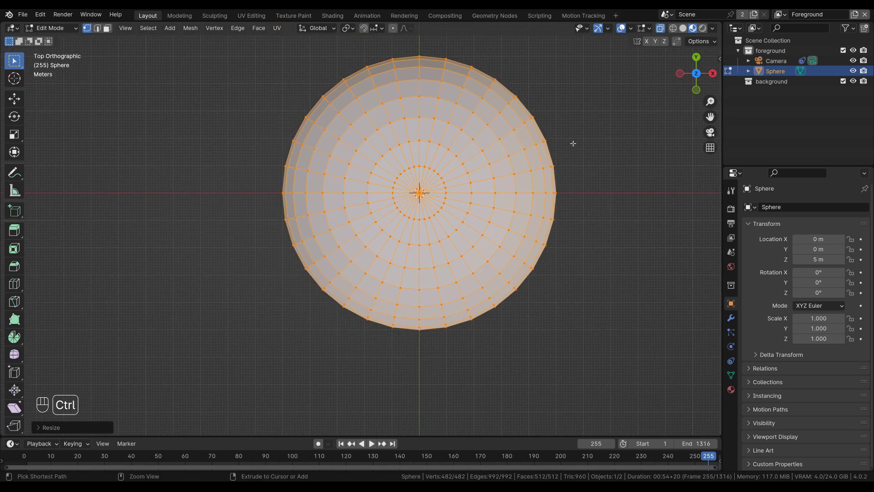
left_click_drag(274, 195, 587, 349)
key("Delete")
left_click(569, 221)
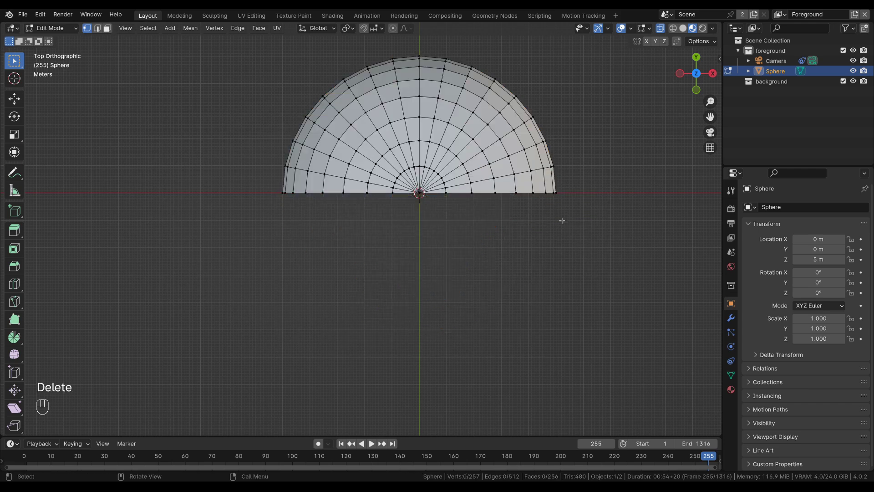
middle_click_drag(472, 269, 458, 217)
middle_click_drag(458, 218, 449, 208, "shift")
key("Tab")
Add a Subdivision Surface modifier with 2 viewport levels to the half sphere and shade it smooth
mouse_move(427, 236)
middle_mouse_down()
mouse_move(478, 209)
mouse_move(378, 238)
mouse_move(435, 237)
middle_mouse_up()
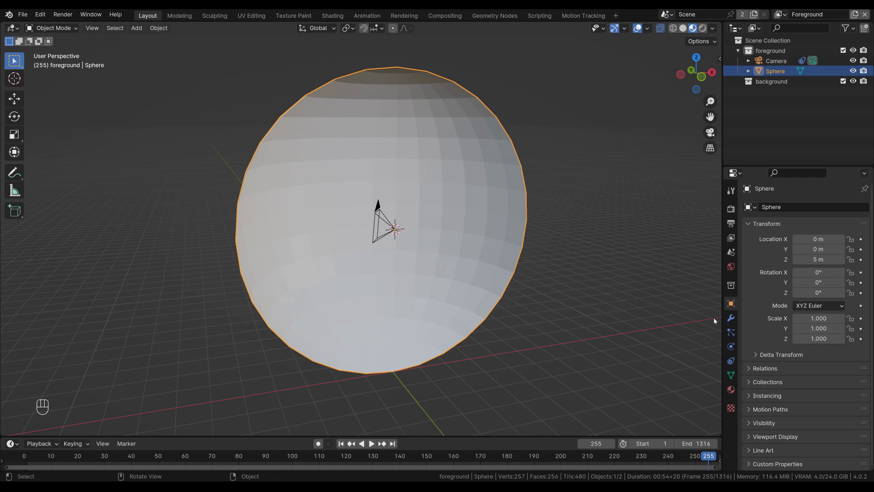
left_click(731, 318)
left_click(783, 209)
type("su")
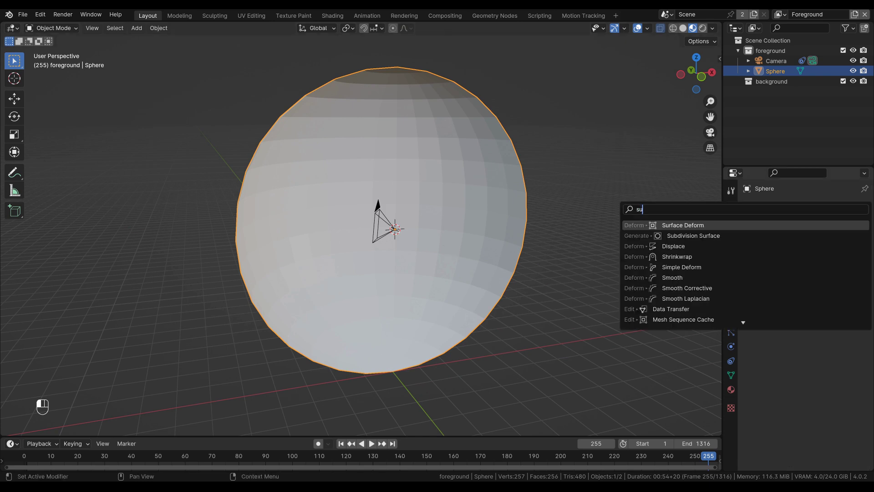
type("b")
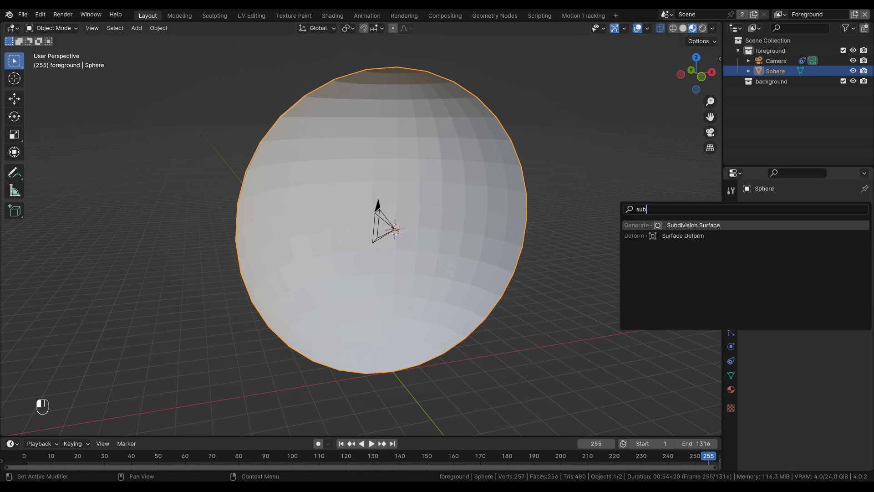
left_click(715, 230)
middle_click_drag(554, 285, 170, 452)
left_click(851, 252)
right_click(467, 168)
left_click(462, 177)
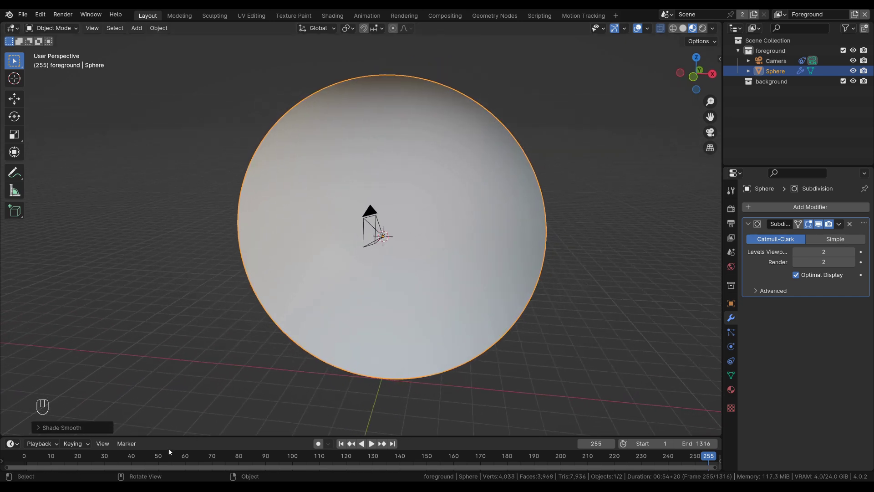
Enlarge the timeline, widen its visible frame range, and move the playhead to frame 156
left_click_drag(289, 435, 319, 401)
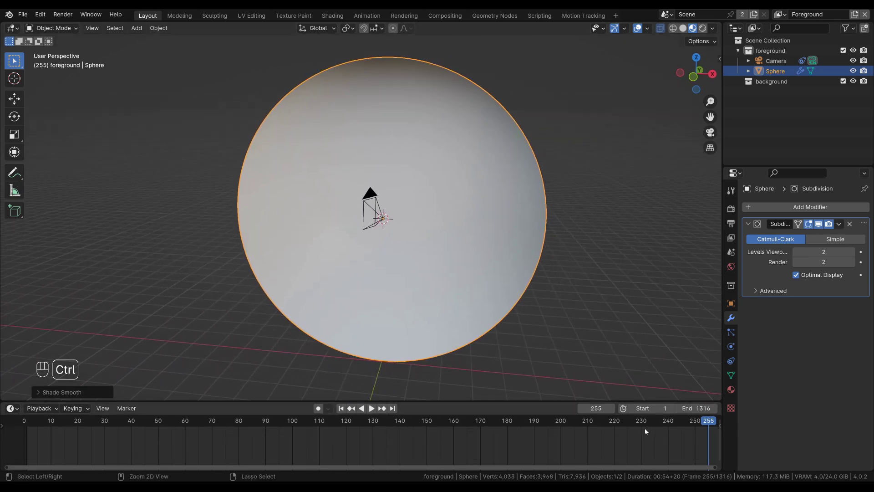
middle_click_drag(644, 428, 300, 434, "ctrl")
left_click_drag(307, 421, 230, 416)
Select the camera inside the half sphere and rotate it about the global Z axis toward the sphere's centre
middle_click_drag(380, 246, 379, 287)
left_click(379, 222)
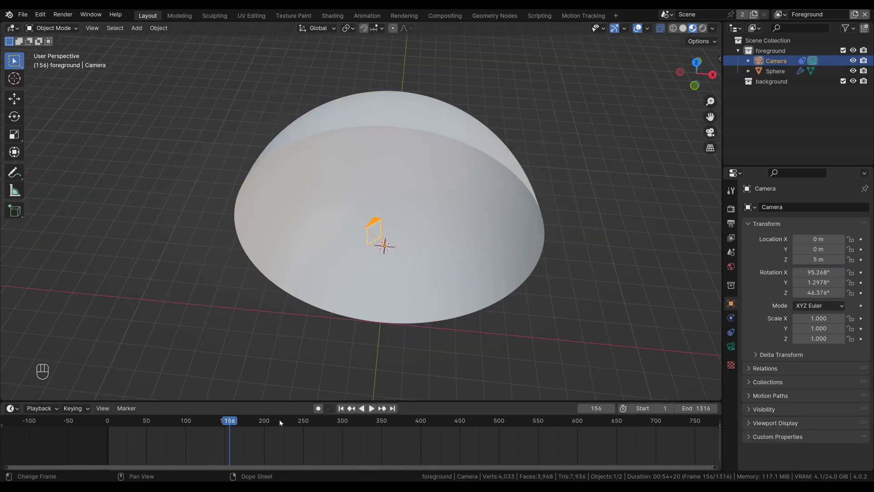
key("r")
key("z")
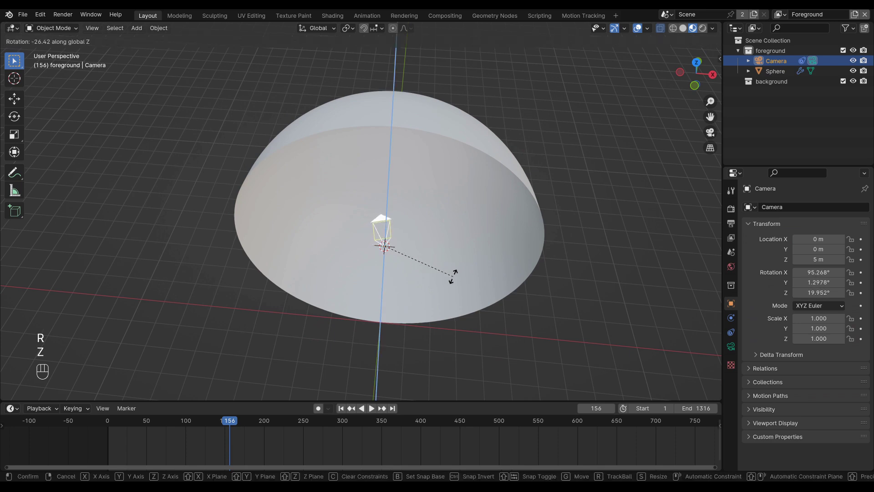
left_click(444, 295)
Go to frame 113 and rotate the camera about global Z to a Z rotation of about 0.8°
left_click_drag(232, 411, 196, 419)
key("r")
key("z")
left_click(457, 287)
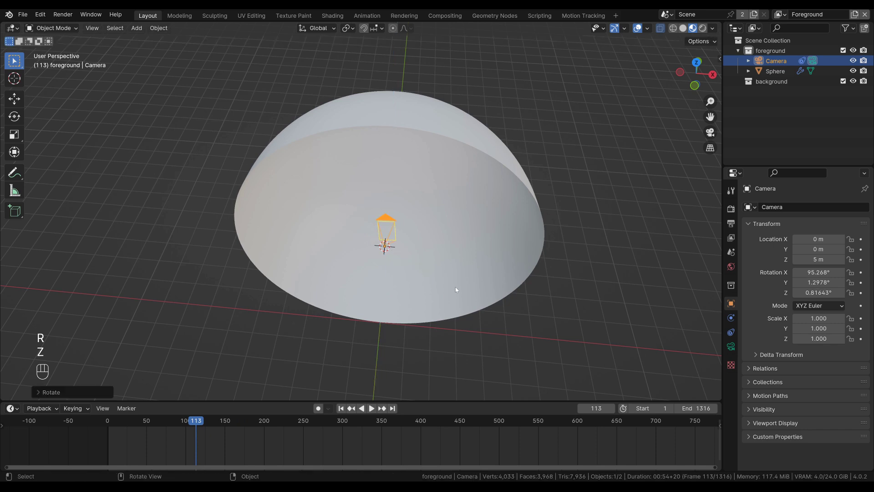
Select the half sphere, create a new material for it in the Shading workspace, and clear space beside its Principled BSDF node
mouse_move(456, 290)
middle_mouse_down()
mouse_move(465, 232)
mouse_move(481, 208)
mouse_move(471, 242)
middle_mouse_up()
left_click(476, 215)
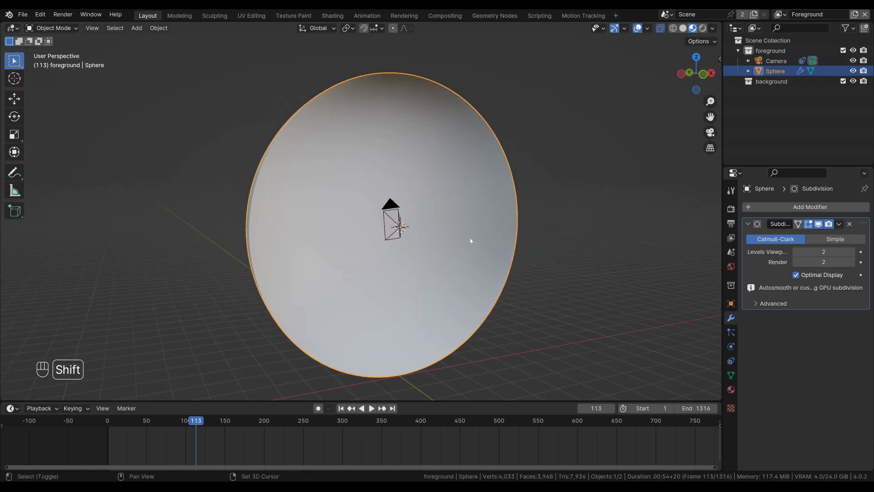
left_click(332, 16)
mouse_move(359, 154)
middle_mouse_down()
mouse_move(487, 131)
mouse_move(441, 217)
middle_mouse_up()
left_click(433, 285)
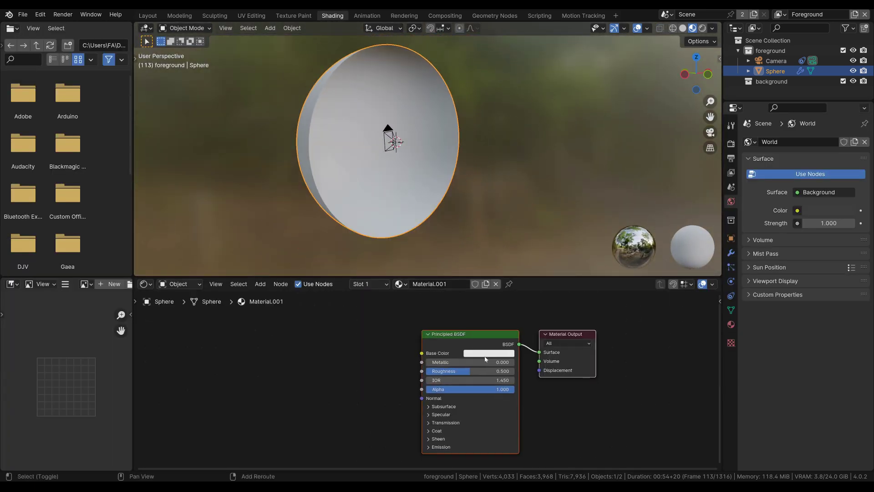
mouse_move(449, 338)
left_mouse_down()
mouse_move(429, 335)
mouse_move(464, 335)
left_mouse_up()
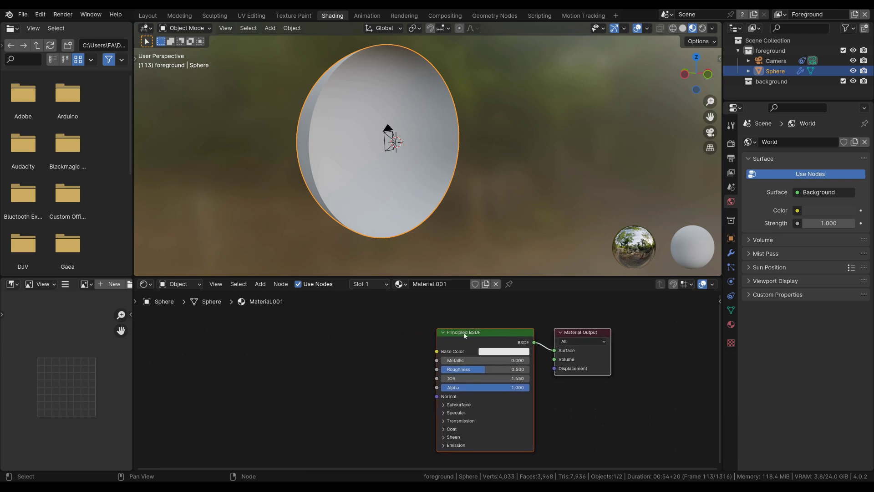
middle_click_drag(362, 348, 345, 360)
left_click(342, 360)
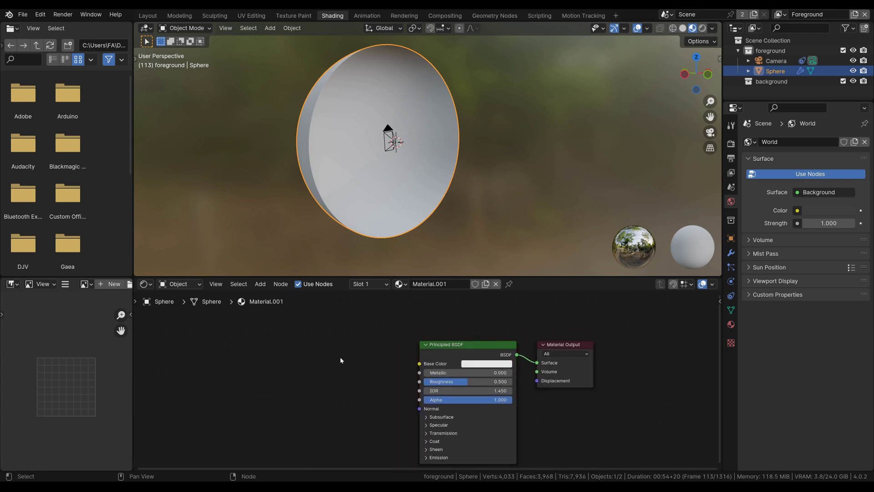
Add an Image Texture node left of the Principled BSDF and load "WhatsApp Video 2023-10-20 at 15-35-30.mp4" into it
left_click(261, 284)
mouse_move(273, 321)
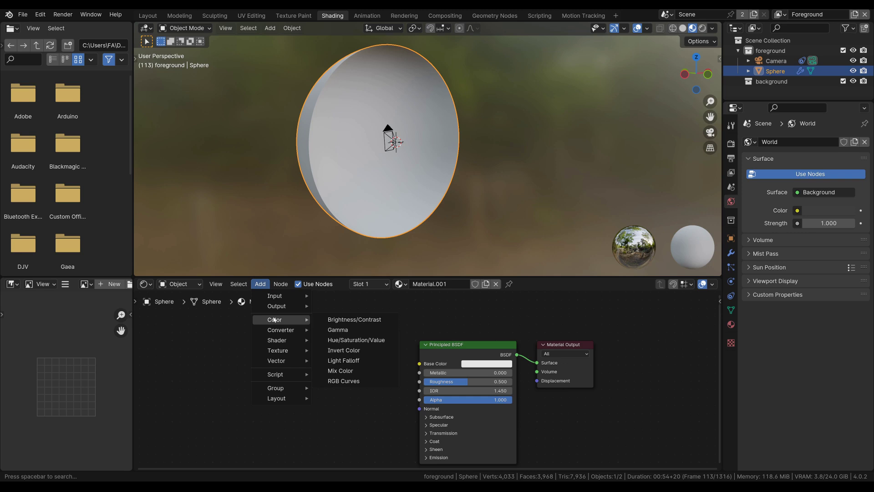
mouse_move(278, 350)
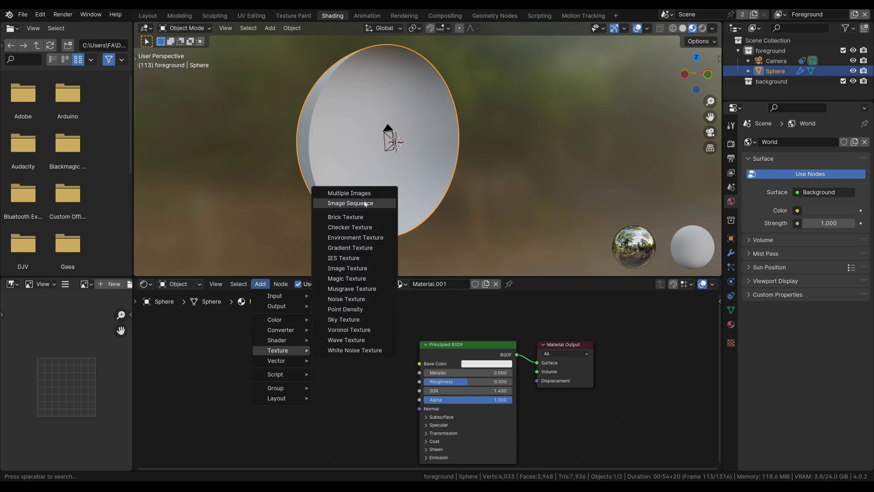
left_click(365, 268)
left_click(350, 381)
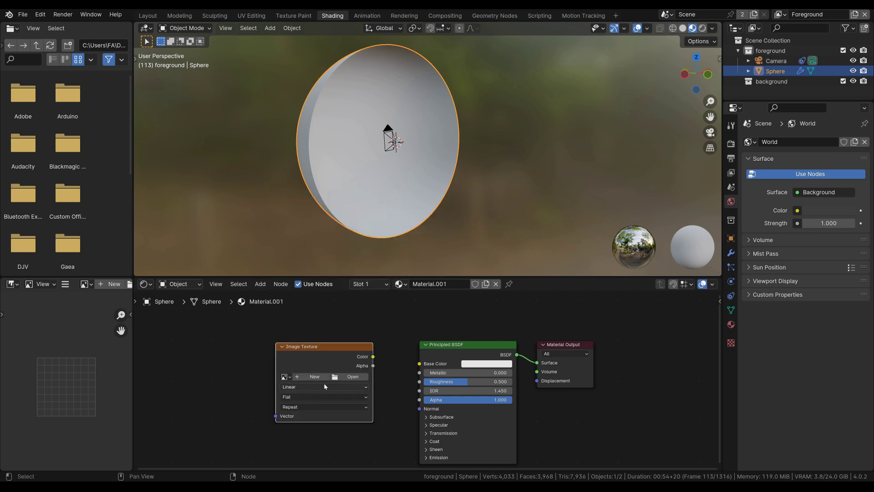
left_click(352, 376)
left_click(179, 122)
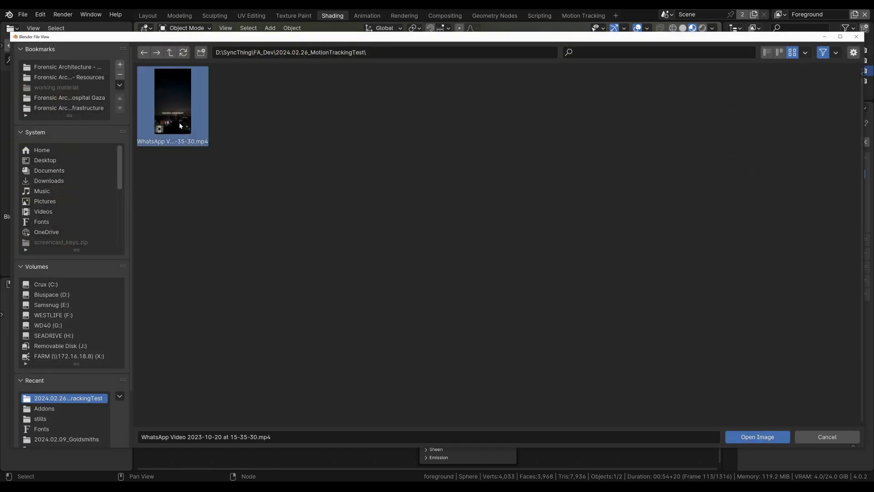
left_click(742, 433)
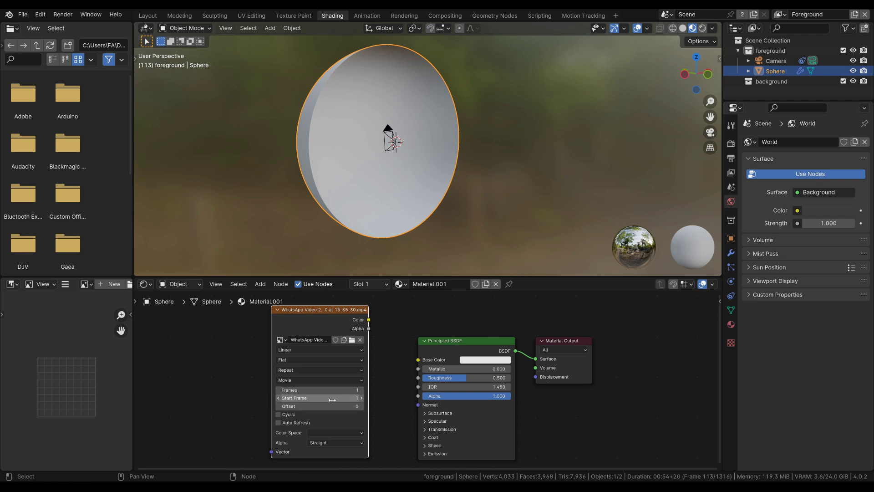
In the texture node's properties, match the frame count to the movie's 1316 frames with Auto Refresh enabled
key("n")
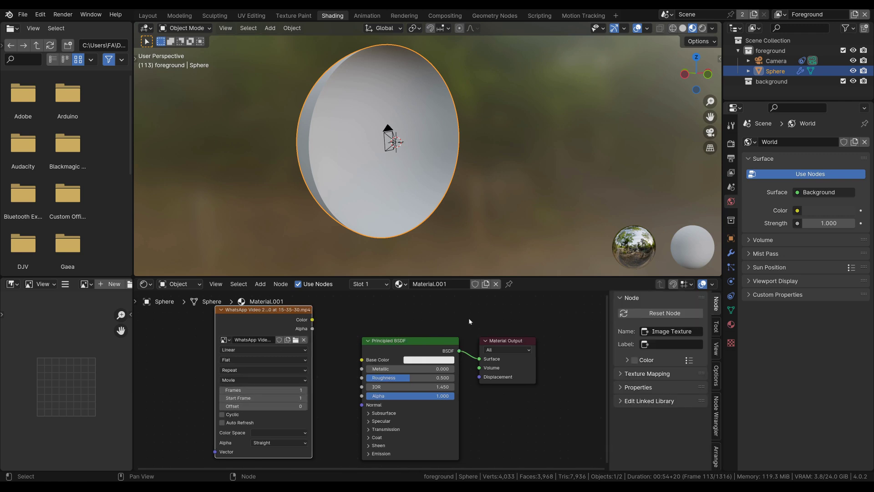
left_click(528, 321)
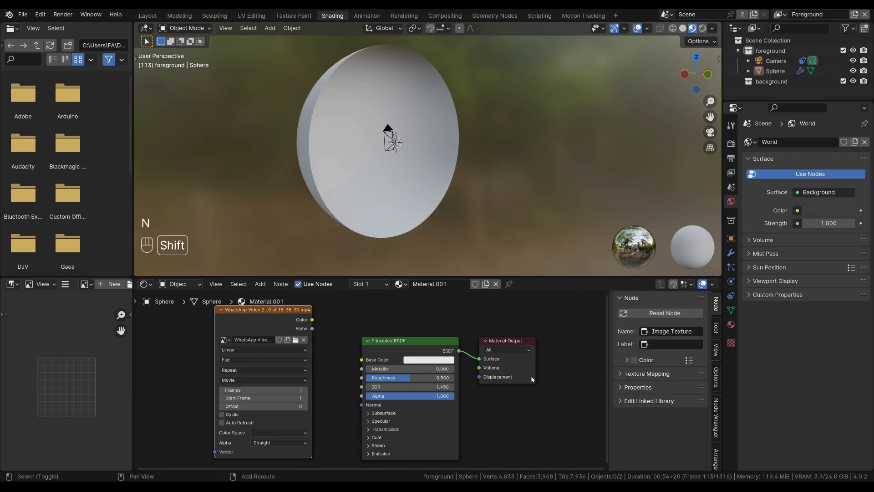
middle_click_drag(531, 378, 532, 379, "shift")
left_click(627, 393)
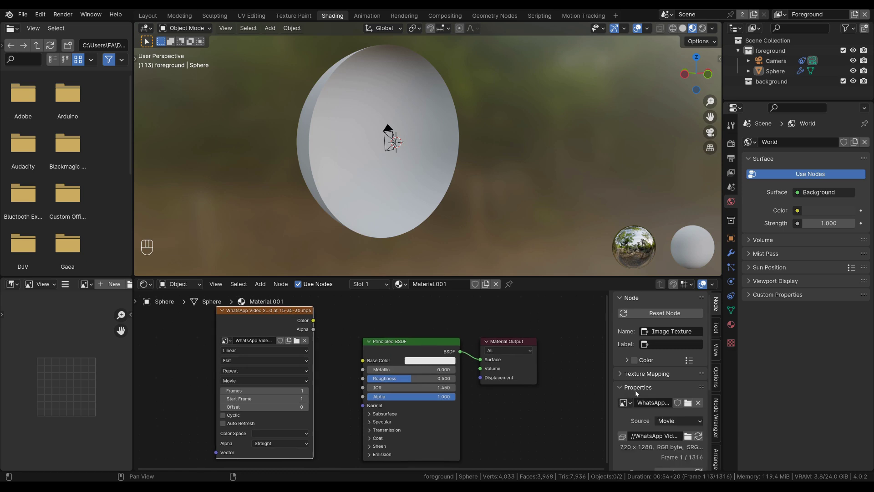
scroll(646, 391, "down", 5)
left_click(698, 379)
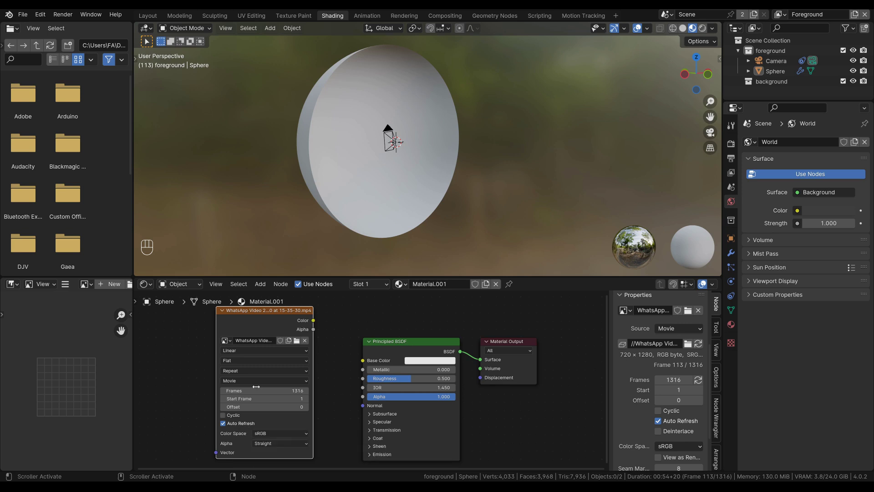
Connect the video texture's Color output to the Principled BSDF's Base Color and view the textured half sphere
left_click_drag(402, 350, 395, 334)
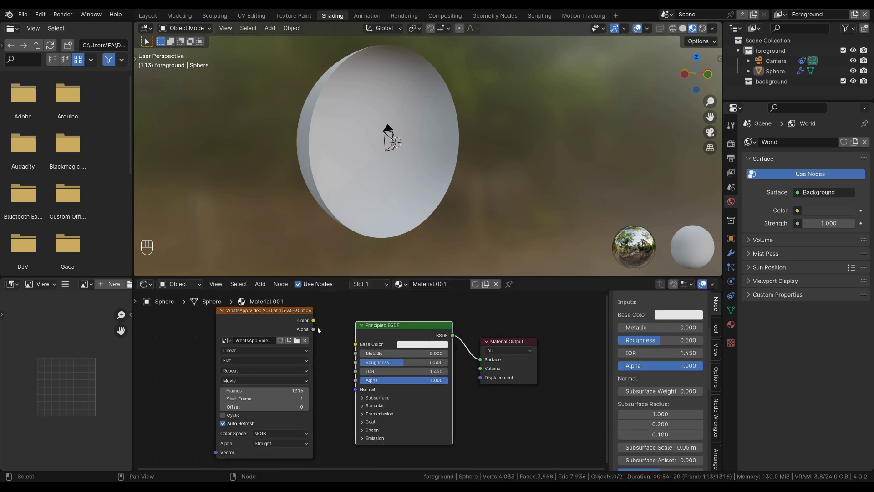
left_click_drag(313, 320, 355, 344)
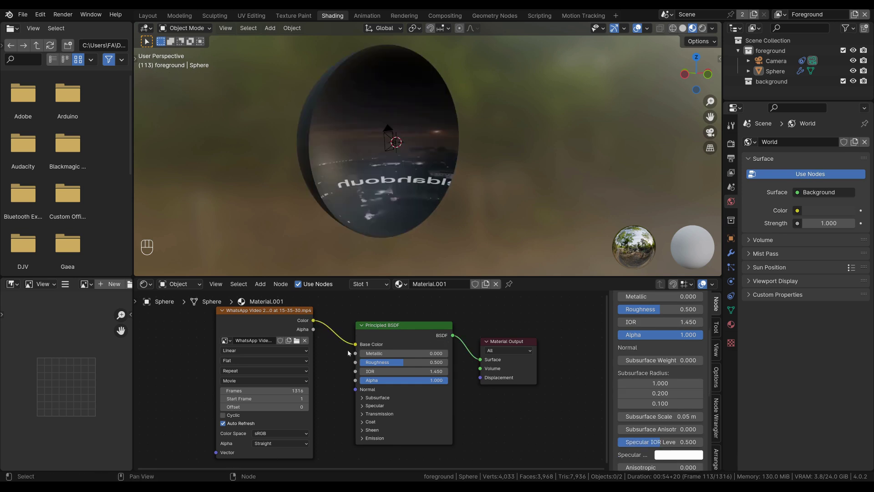
mouse_move(398, 226)
middle_mouse_down()
mouse_move(394, 212)
mouse_move(378, 215)
mouse_move(405, 214)
mouse_move(400, 198)
mouse_move(403, 221)
middle_mouse_up()
mouse_move(406, 206)
middle_mouse_down("shift")
mouse_move(403, 213)
mouse_move(411, 207)
middle_mouse_up("shift")
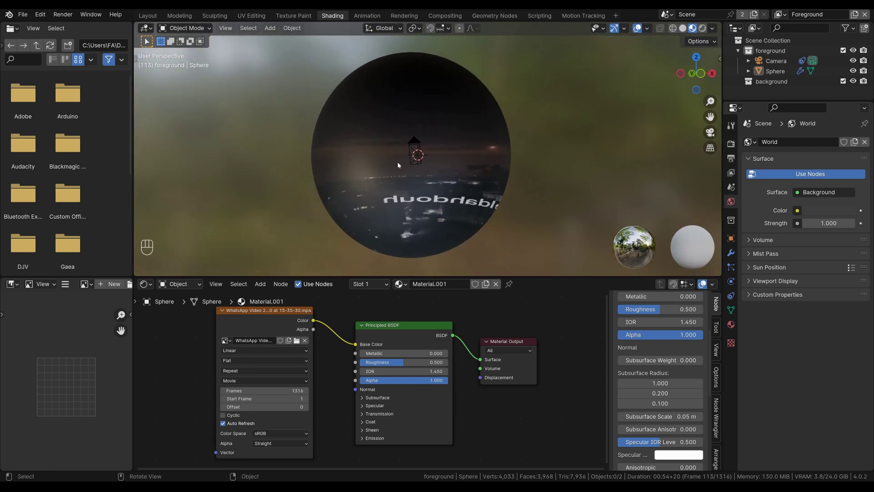
mouse_move(412, 166)
middle_mouse_down()
mouse_move(385, 165)
mouse_move(411, 165)
middle_mouse_up()
middle_click_drag(408, 163, 391, 173, "shift")
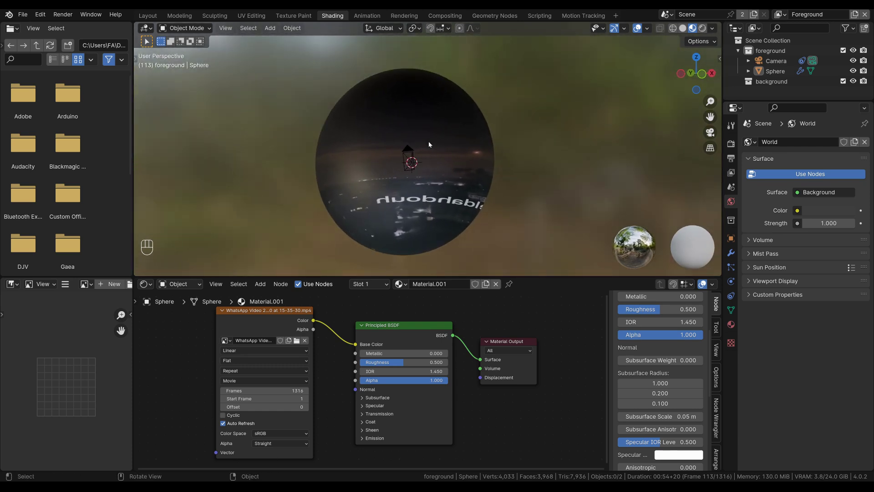
Add a UV Project modifier to the half sphere and assign the Camera as its projector object
left_click(443, 133)
left_click(731, 252)
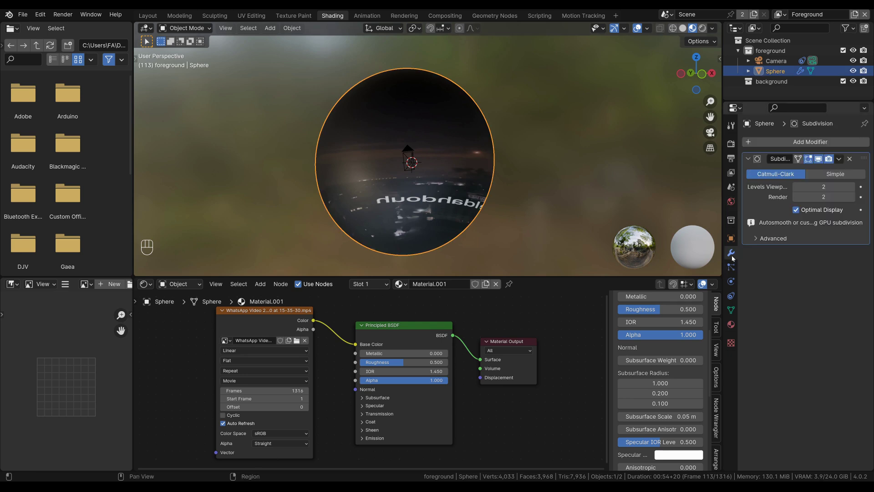
left_click(798, 143)
left_click(764, 140)
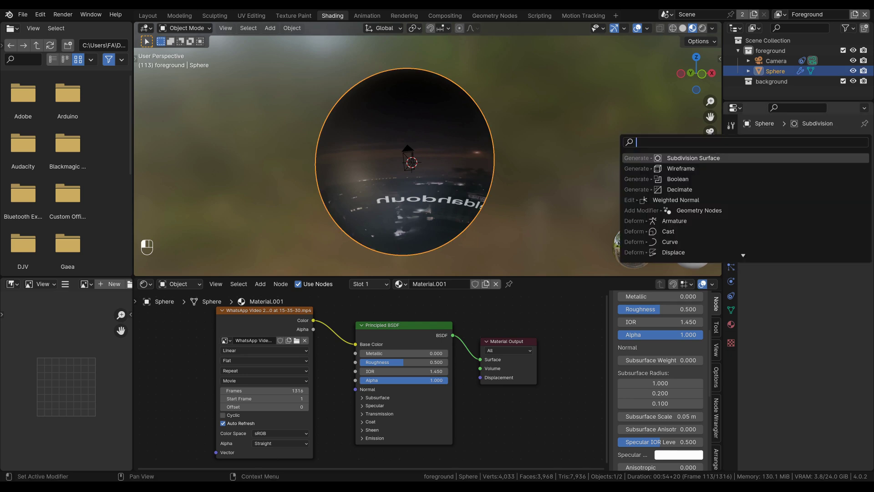
type("uv")
key("Return")
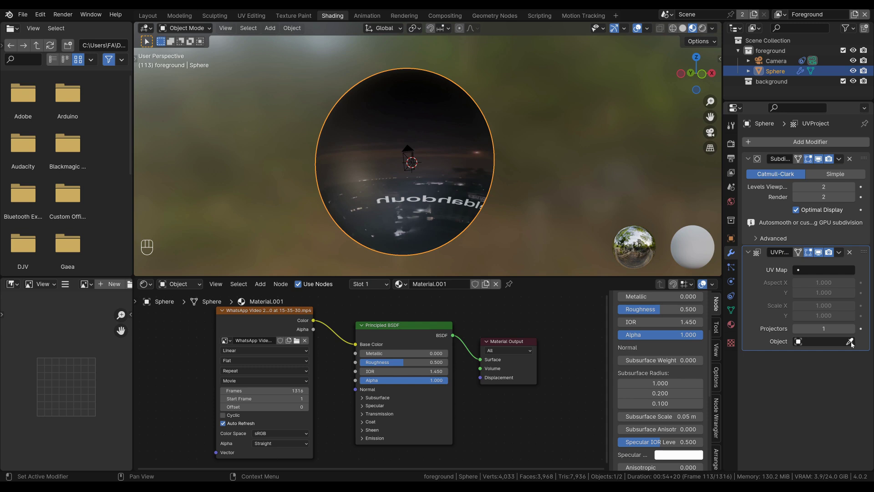
left_click(850, 342)
left_click(411, 147)
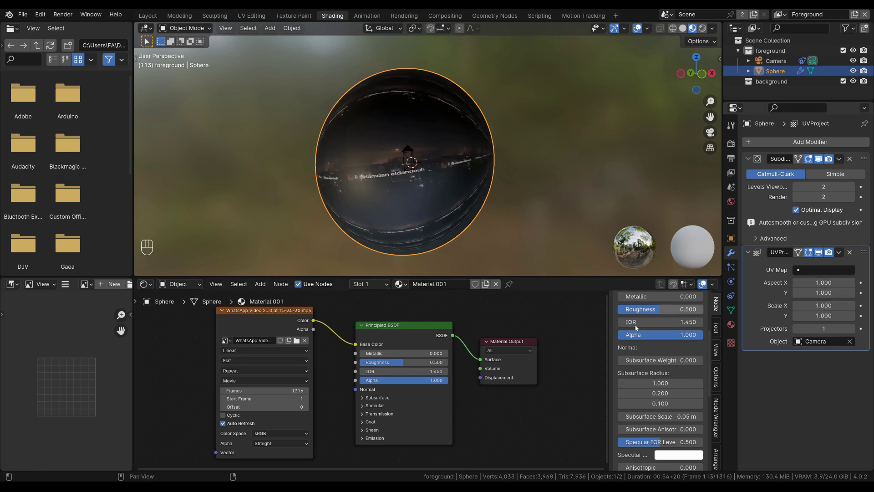
Check the video's resolution in the texture node properties and set the UV Project aspect to X 720 and Y 1280
left_click(273, 322)
left_click_drag(277, 333, 276, 327)
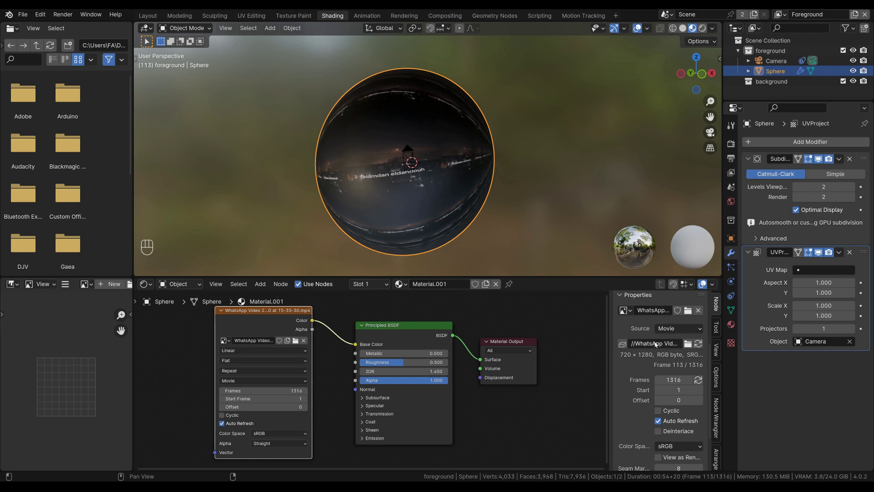
key("n")
key("n")
scroll(651, 374, "down", 1)
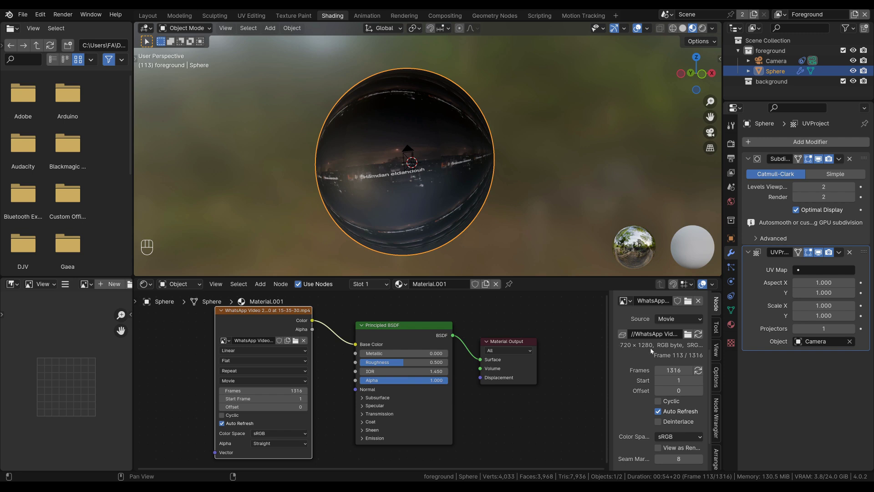
left_click(823, 283)
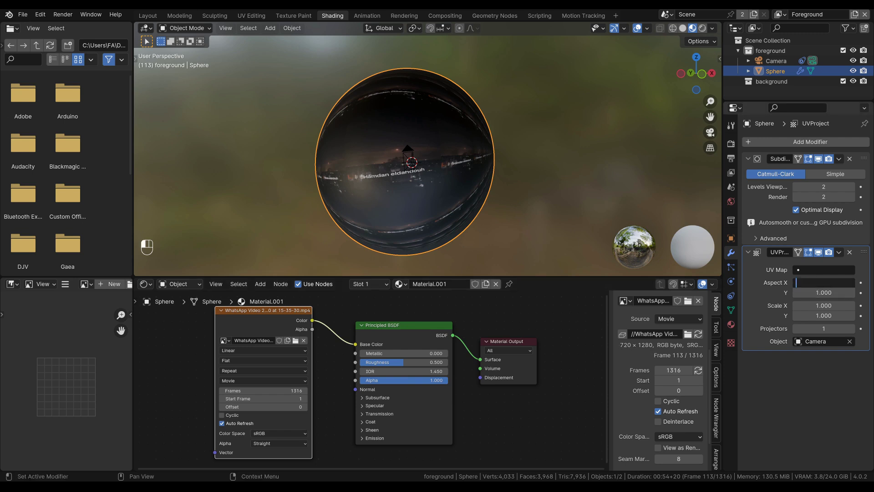
key("Tab")
type("12")
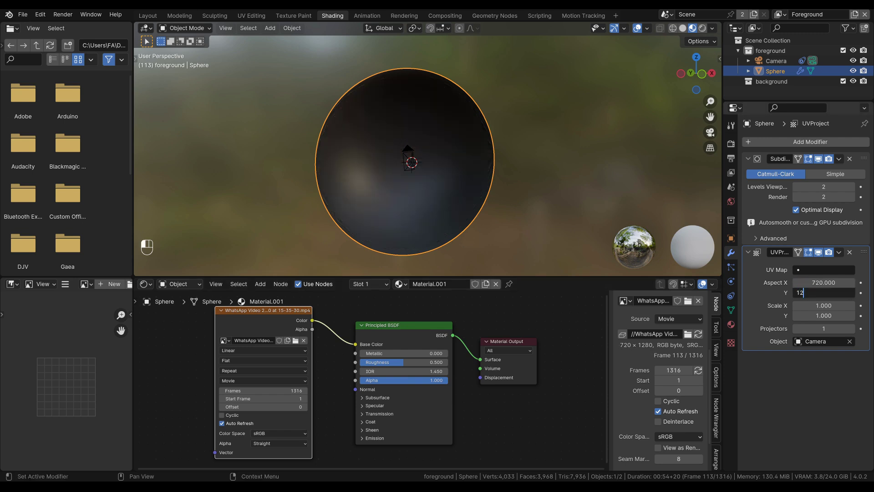
type("80")
key("Return")
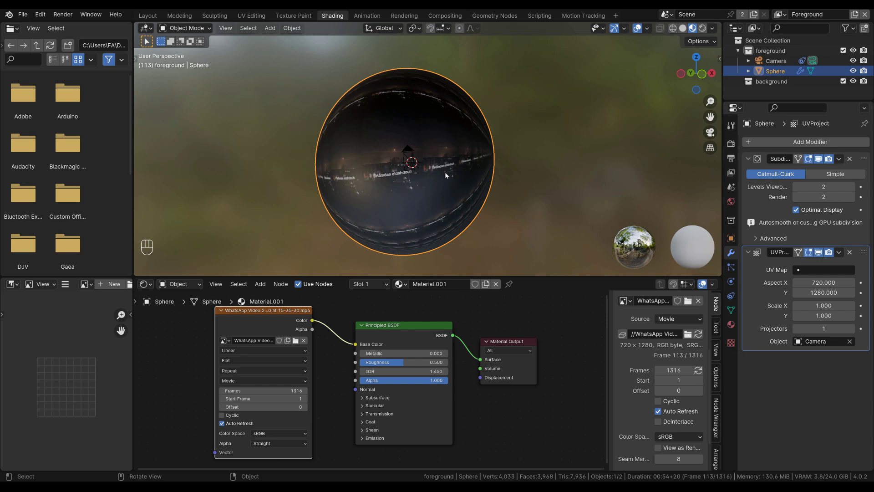
Set the Image Texture node's extension mode to Clip and view the single projected image on the half sphere
left_click(249, 373)
left_click(242, 410)
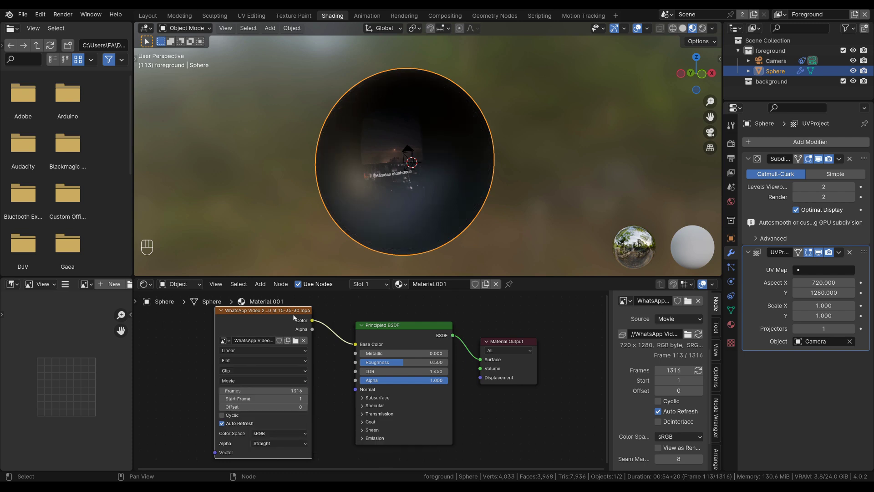
middle_click_drag(401, 194, 430, 163)
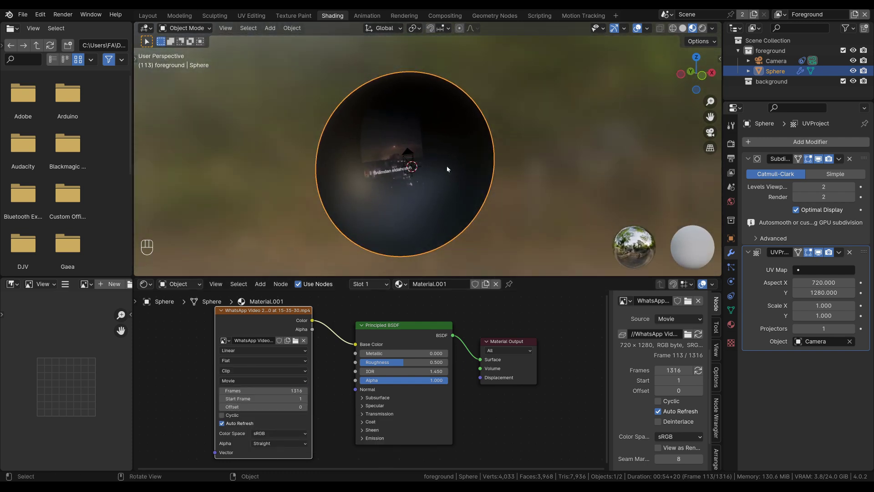
Enlarge the node editor, shift the Principled BSDF lower, and add a Transparent BSDF node above it
left_click_drag(499, 276, 499, 235)
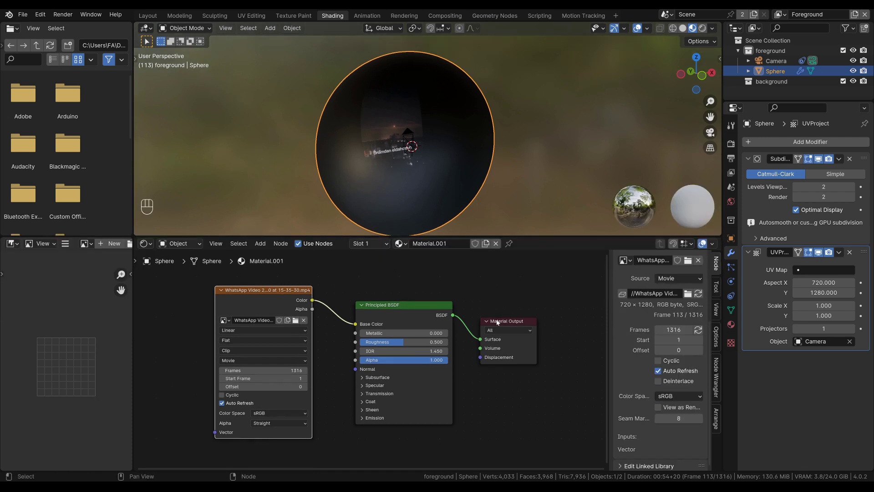
left_click_drag(426, 315, 420, 339)
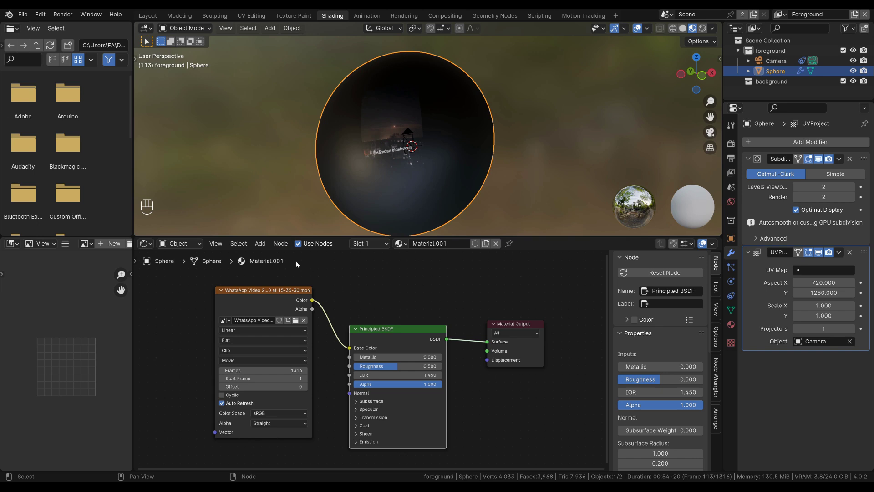
left_click(260, 243)
mouse_move(282, 301)
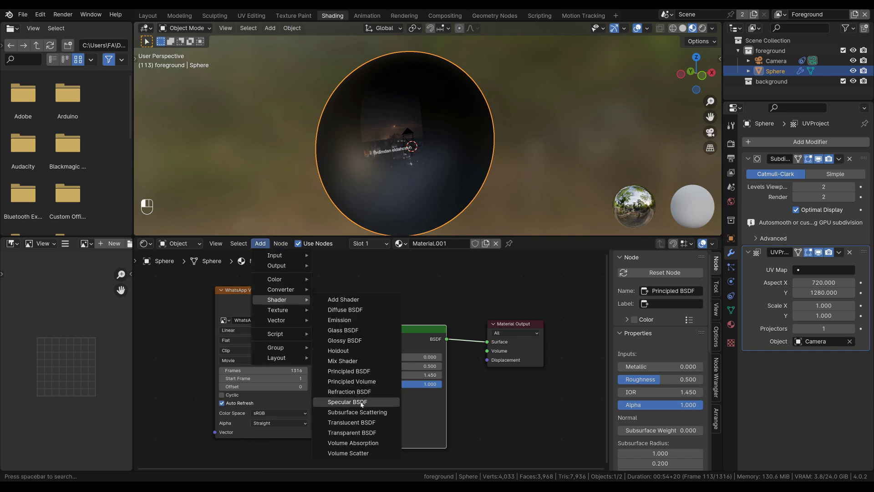
left_click(363, 432)
left_click(369, 277)
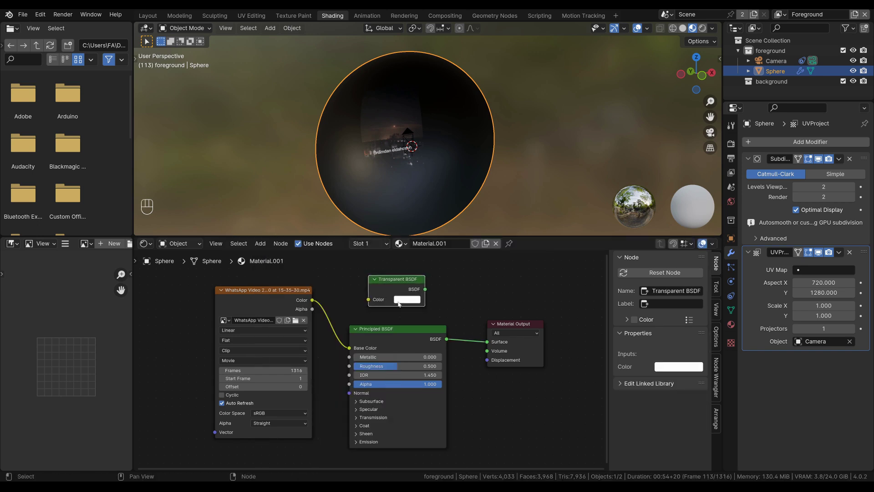
Insert a Mix Shader before the Material Output, feeding the Transparent BSDF into its first shader input and the Principled BSDF into its second
left_click_drag(513, 324, 567, 321)
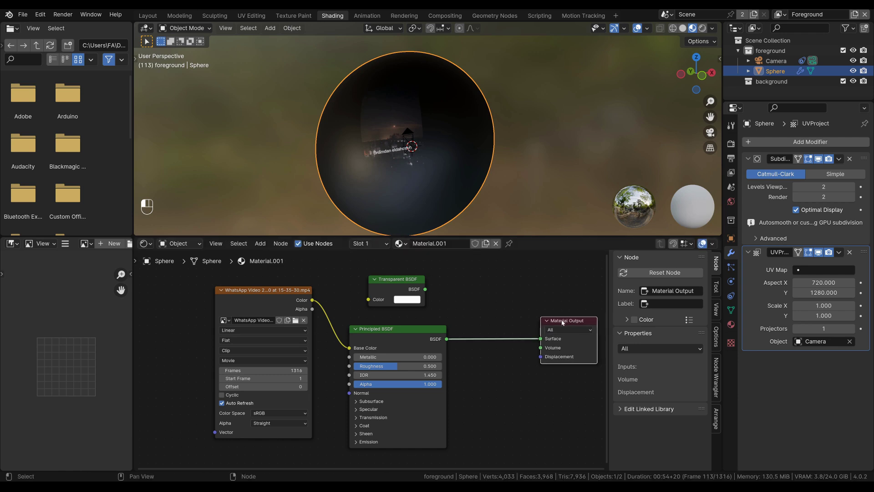
left_click(264, 243)
mouse_move(277, 299)
left_click(355, 361)
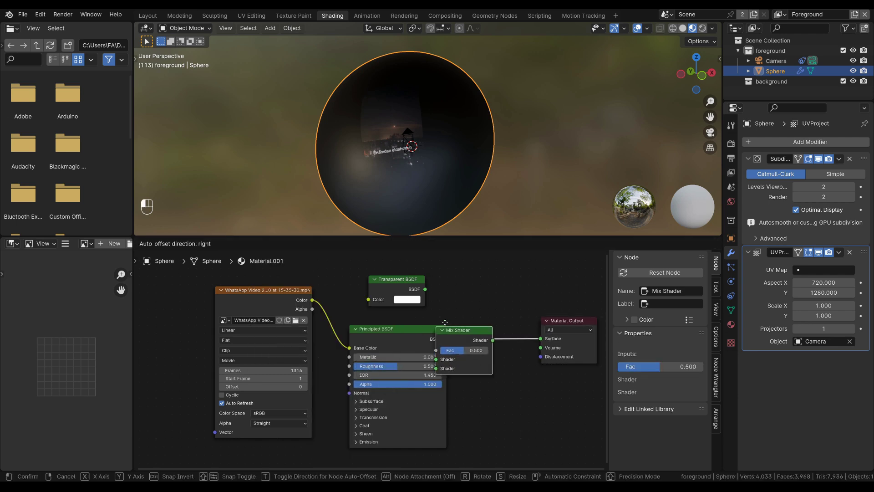
left_click(495, 298)
left_click_drag(425, 290, 467, 311)
left_click_drag(446, 339, 467, 321)
left_click_drag(524, 293, 546, 349)
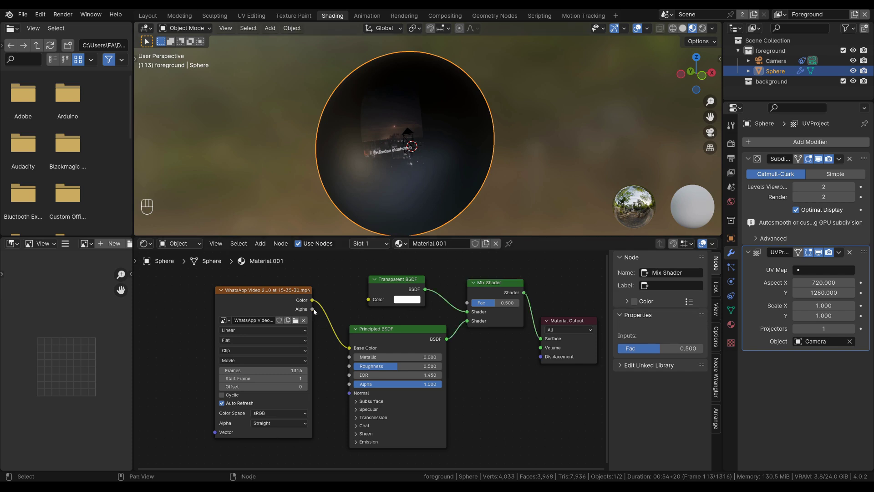
Connect the video texture's Alpha to the Mix Shader's Fac and set the material's blend mode to Alpha Blend
left_click_drag(312, 309, 468, 303)
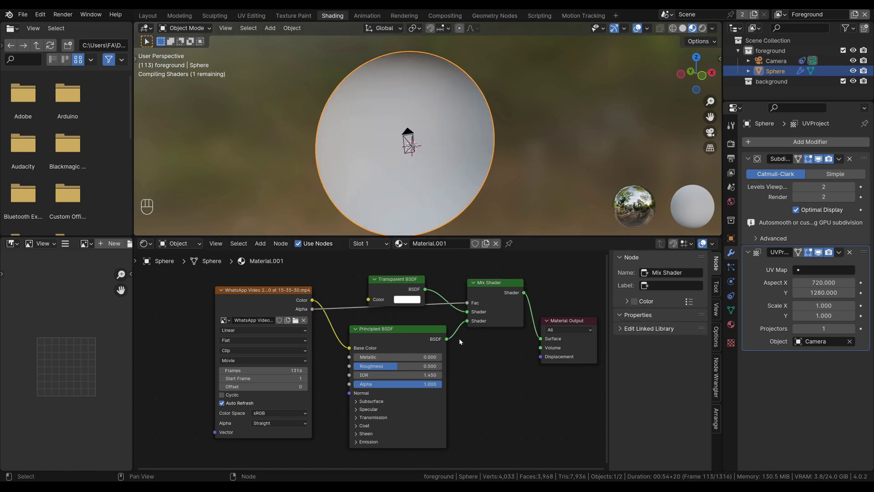
left_click(715, 336)
left_click(677, 288)
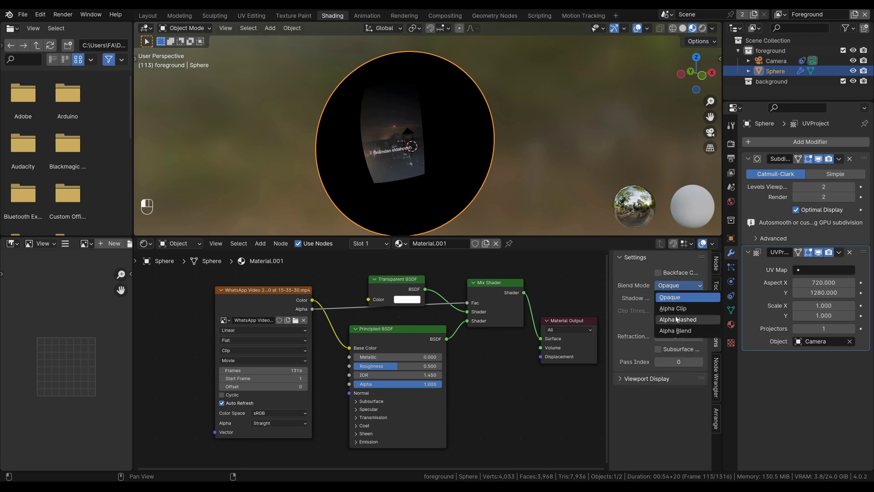
left_click(662, 337)
middle_click_drag(441, 209, 426, 110)
key("space")
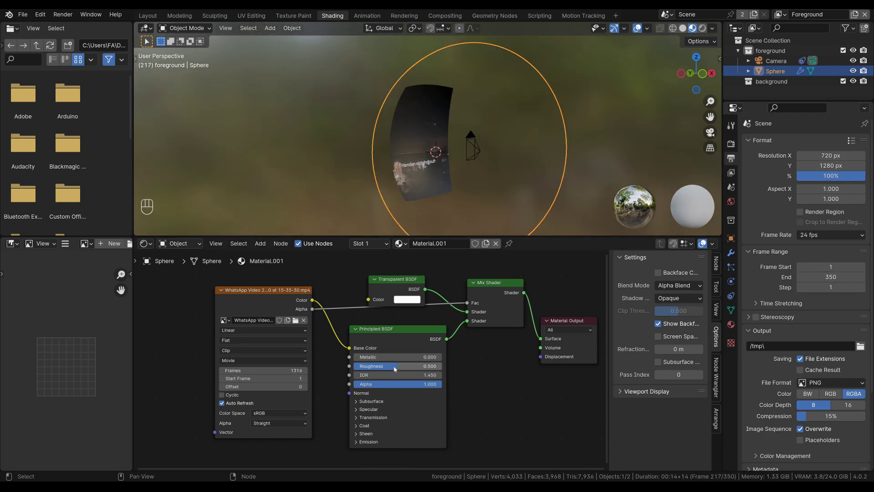
Set the Principled BSDF's roughness to 1 and inspect the projected footage up close
left_click_drag(404, 367, 460, 370)
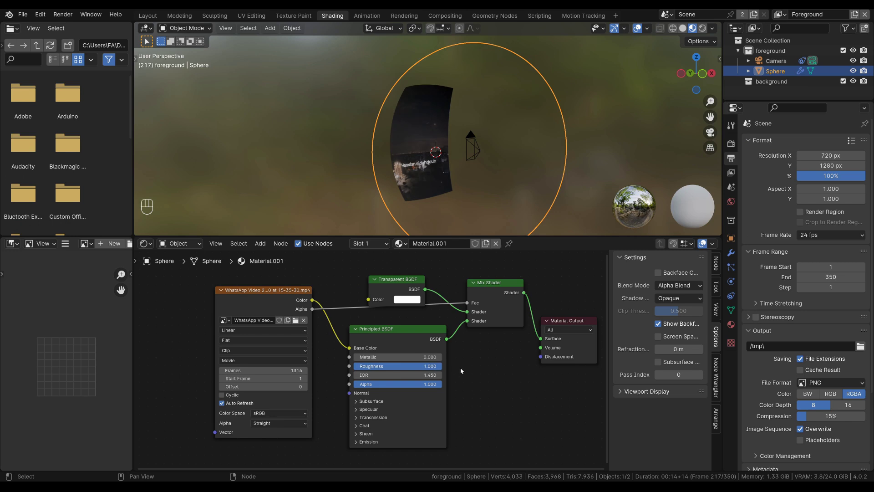
middle_click_drag(455, 193, 362, 153, "ctrl")
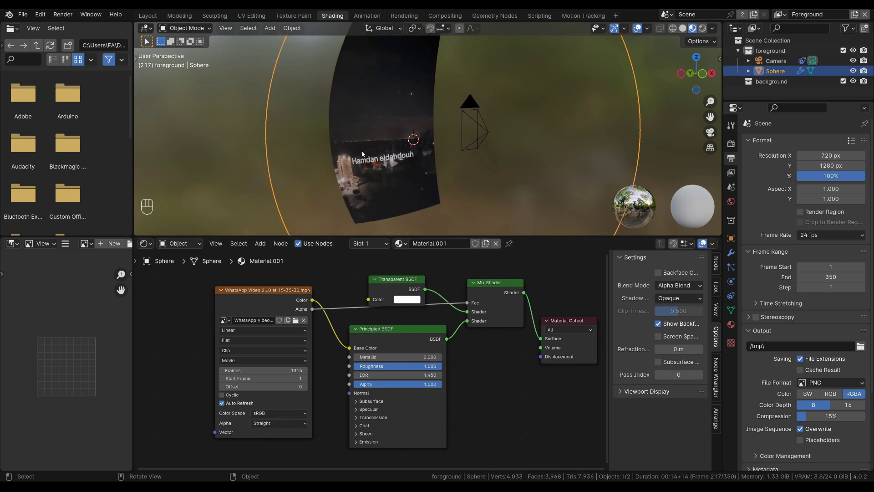
left_click_drag(434, 367, 456, 338)
middle_click_drag(455, 337, 459, 332, "shift")
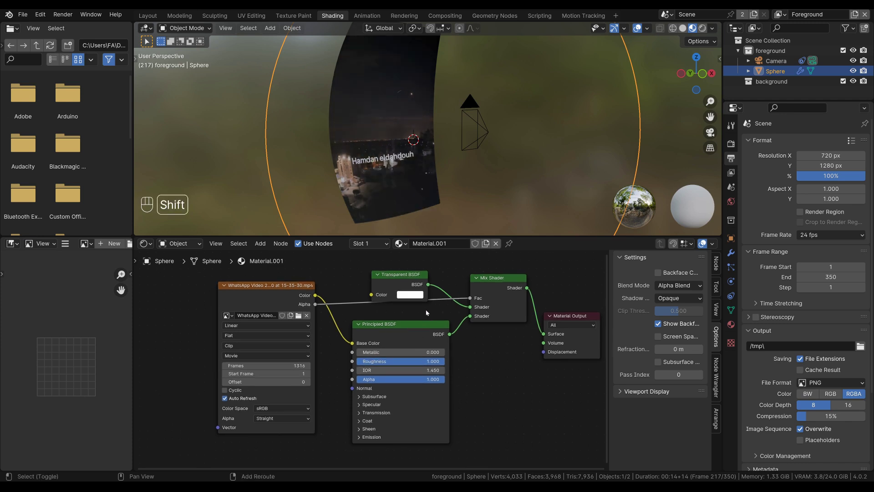
Replace the Principled BSDF with an Emission shader, linking the video's Color into it and its output into the Mix Shader's second input
key("shift+a")
type("emi")
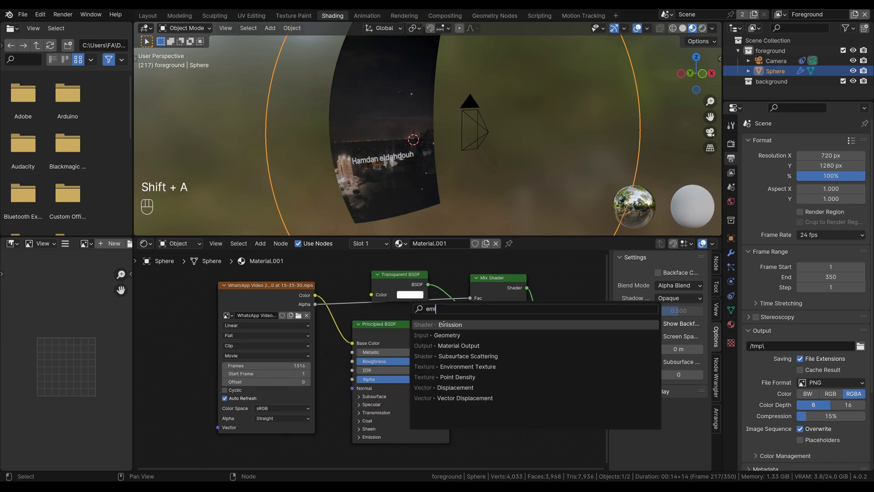
left_click(437, 325)
left_click(371, 313)
left_click_drag(315, 295, 371, 336)
left_click_drag(427, 326, 470, 315)
left_click_drag(366, 336, 370, 387)
key("Delete")
left_click_drag(408, 324, 433, 359)
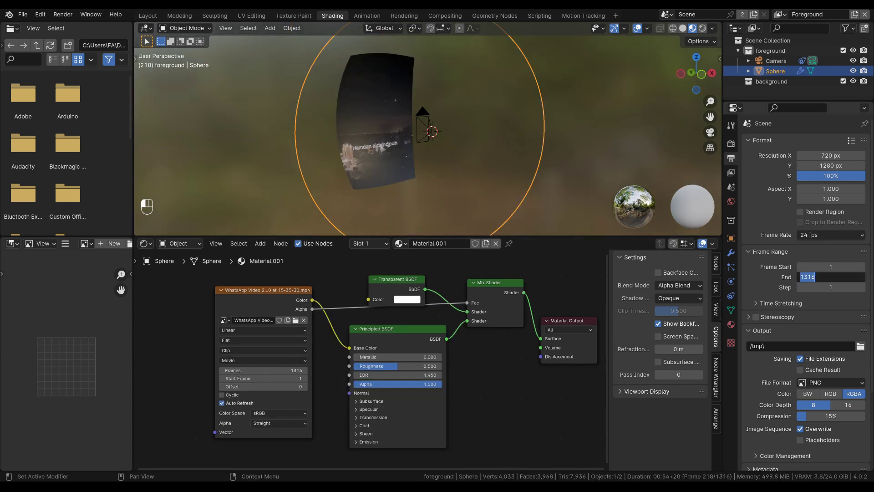
Set the scene's end frame to 350 and play the animation to check the projection on the half sphere
type("0")
key("Return")
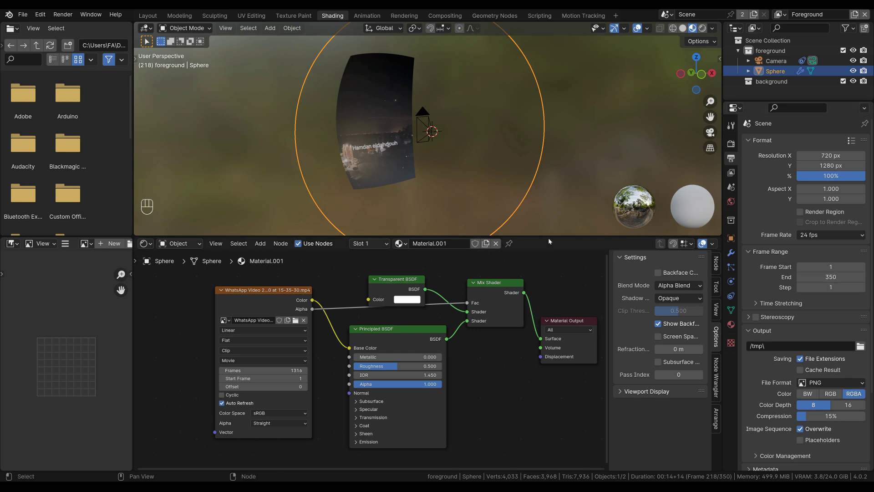
key("space")
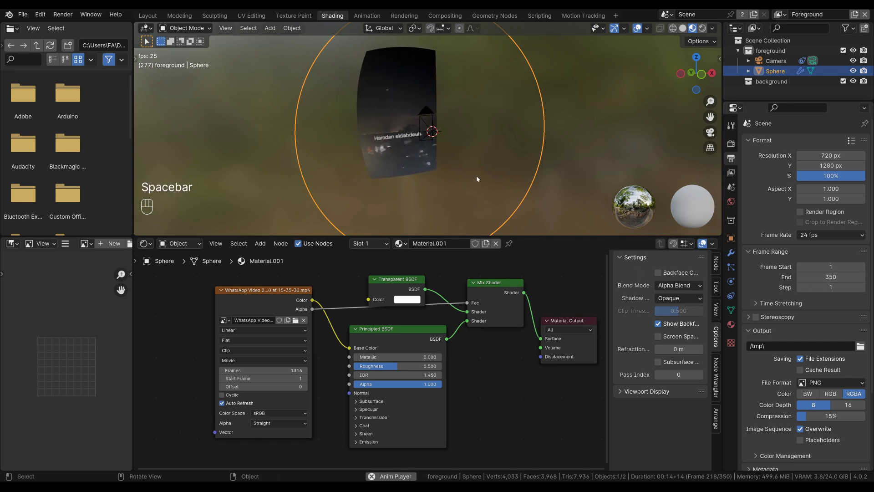
key("space")
middle_click_drag(474, 177, 501, 183)
middle_click_drag(497, 181, 483, 154, "shift")
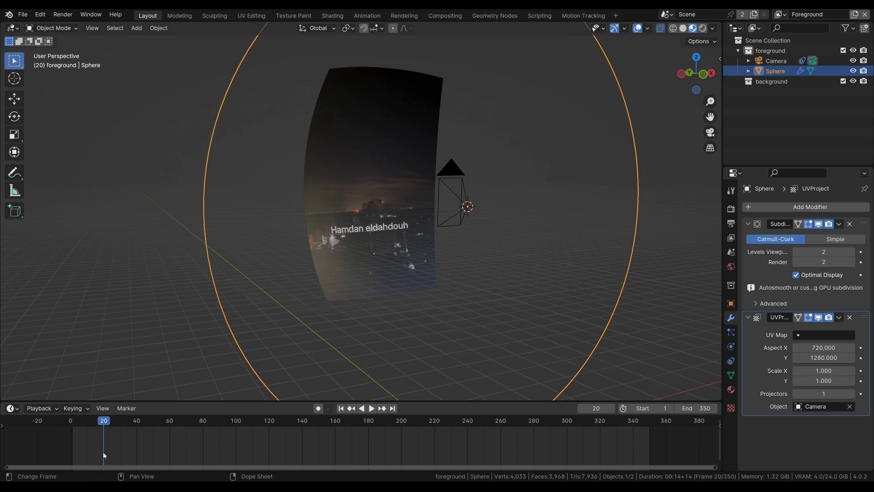
Scrub the timeline from frame 4 to 263 and back to 194, examining up close how steadily the projected footage holds its place
left_click_drag(104, 422, 81, 421)
key("Escape")
middle_click_drag(346, 232, 364, 151, "ctrl")
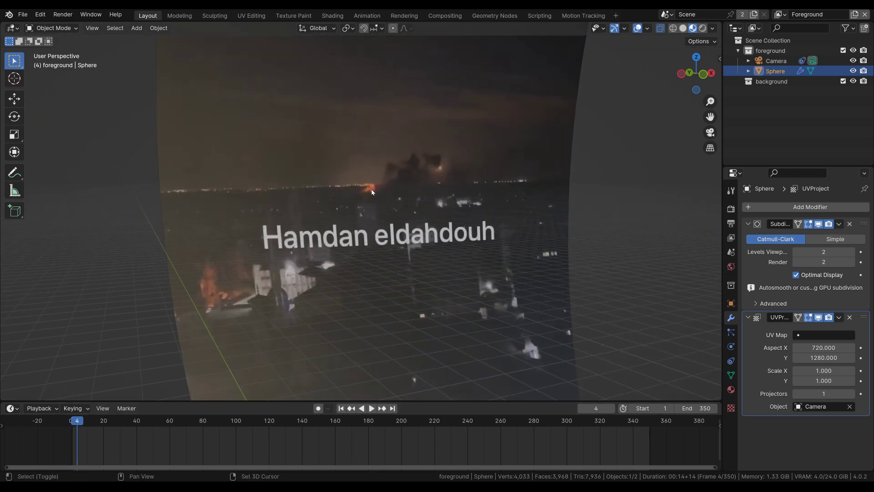
left_click_drag(87, 422, 505, 402)
key("space")
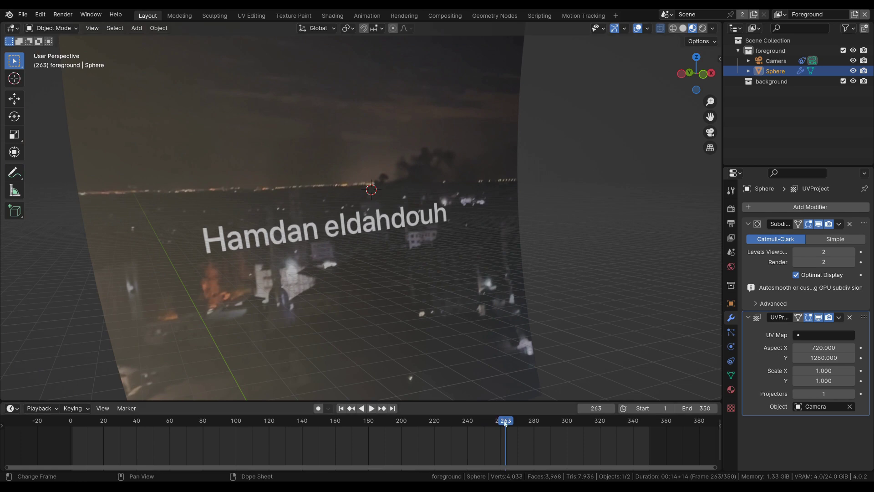
left_click_drag(505, 423, 391, 417)
key("space")
Scrub to frame 229 and back to 217, examining the projected buildings and the camera's position inside the sphere
scroll(448, 206, "down", 4)
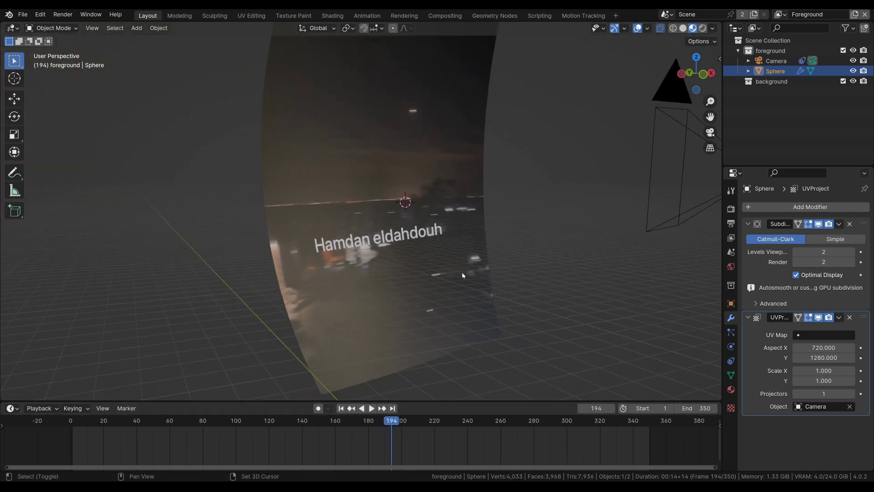
middle_click_drag(462, 275, 442, 284, "shift")
scroll(450, 254, "down", 3)
left_click_drag(379, 420, 449, 426)
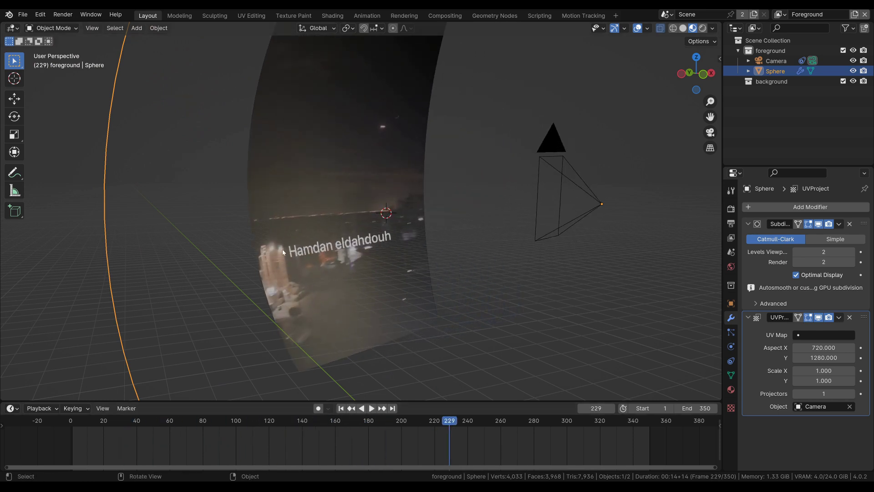
left_click(428, 424)
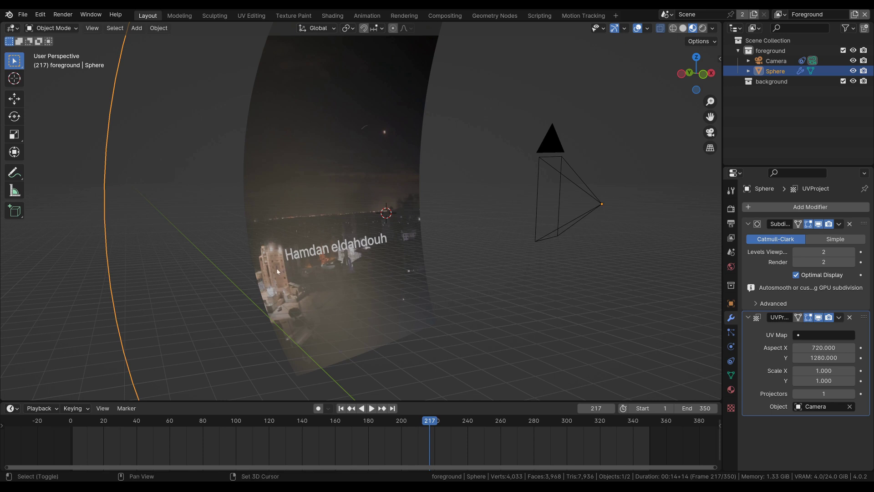
middle_click_drag(277, 271, 362, 265, "shift")
scroll(316, 261, "down", 4)
scroll(362, 265, "up", 5)
scroll(363, 246, "down", 2)
middle_click_drag(417, 212, 358, 236, "shift")
scroll(363, 246, "down", 1)
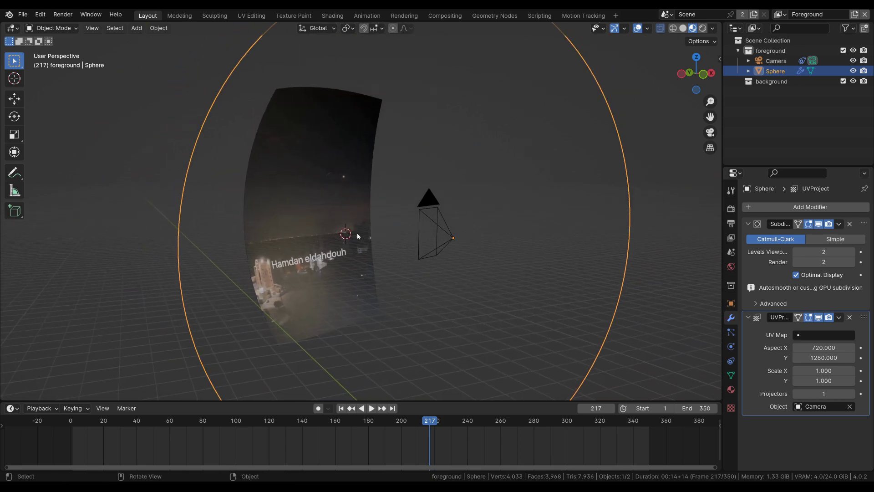